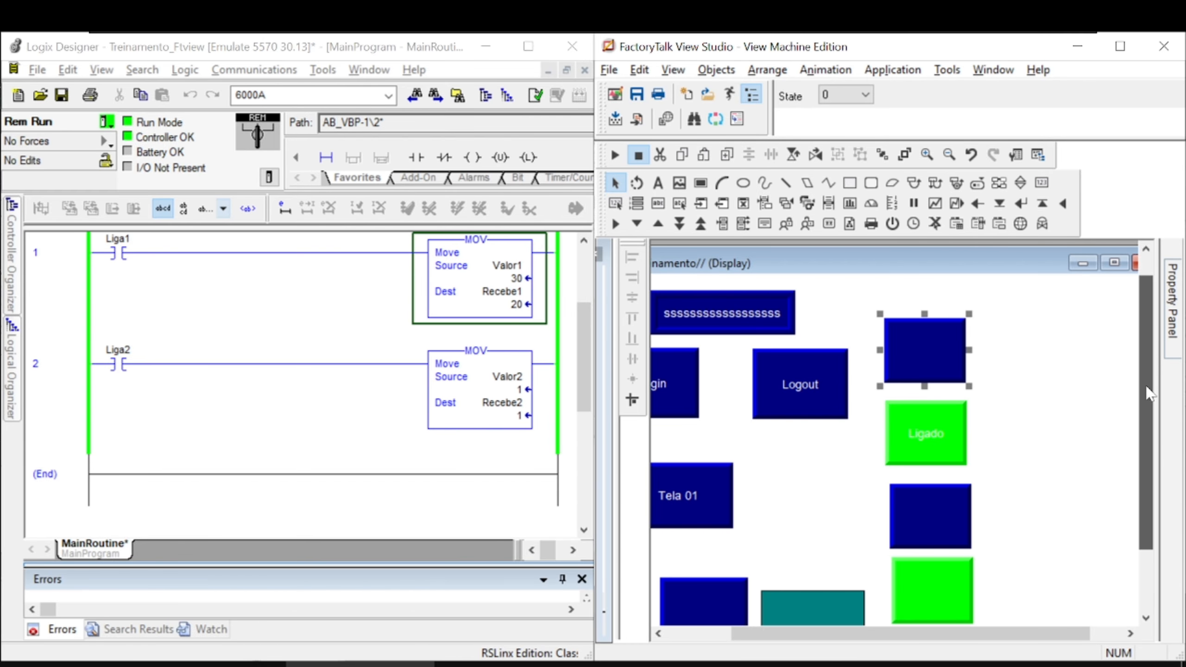
Step: Bring ladder rung 0 and the lower display buttons into view, and briefly test-run the display
{"action": "scroll", "coordinate": [1152, 374], "scroll_direction": "down", "scroll_amount": 1}
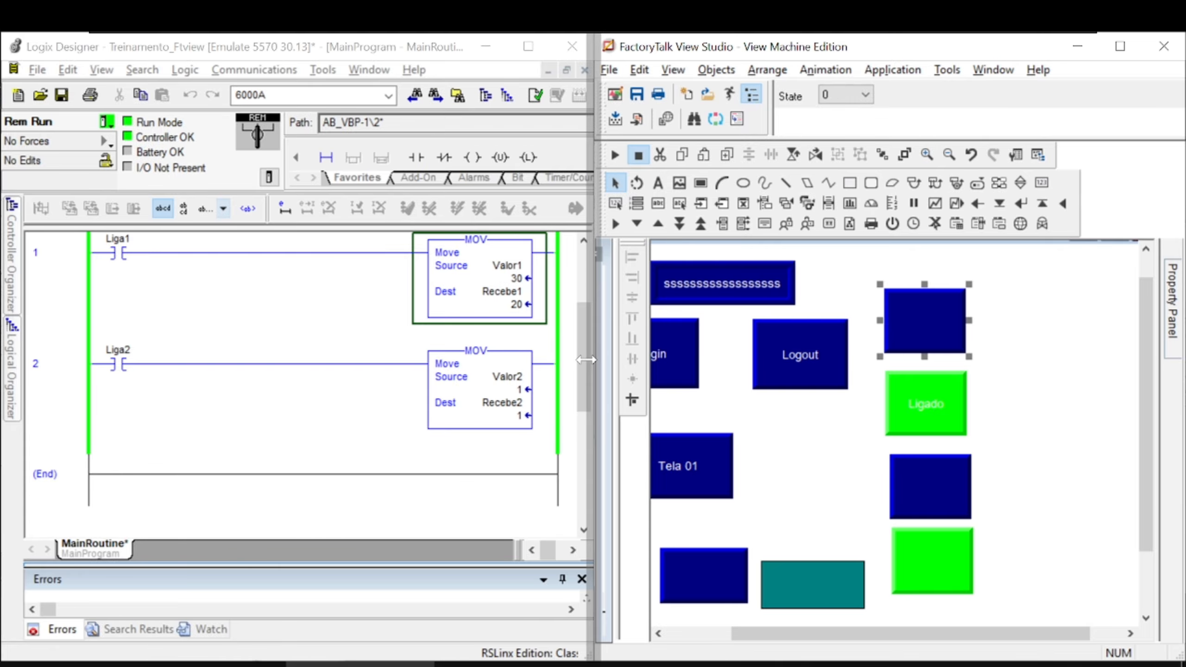
{"action": "left_click_drag", "start_coordinate": [583, 364], "coordinate": [590, 334]}
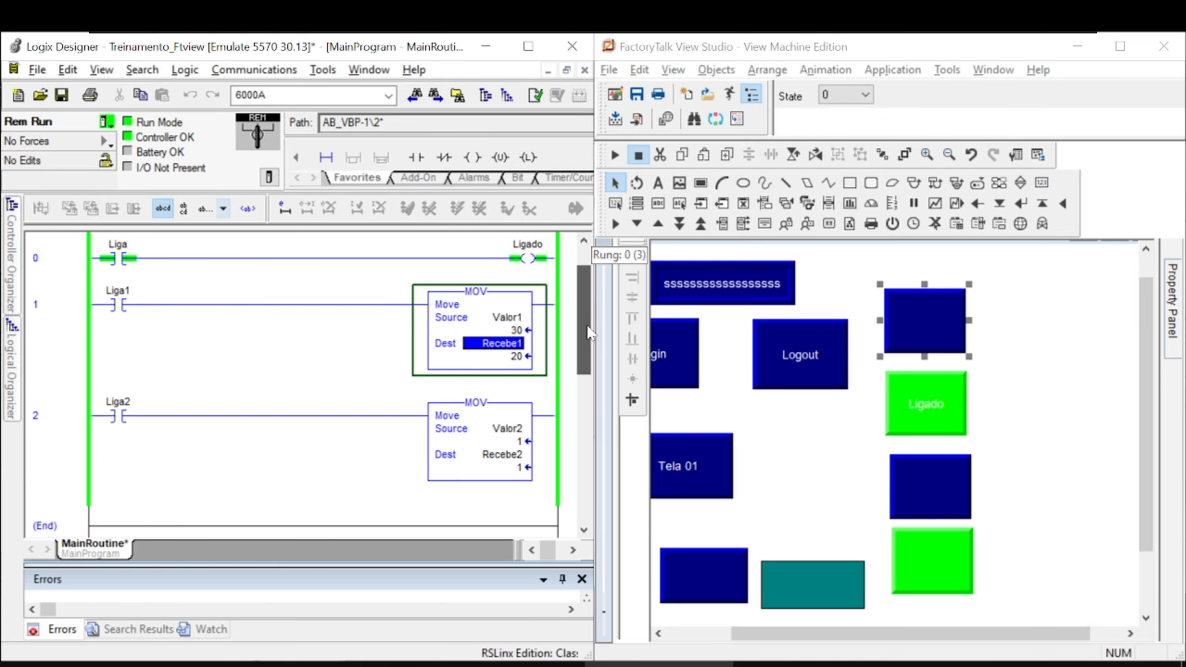
{"action": "left_click", "coordinate": [945, 311]}
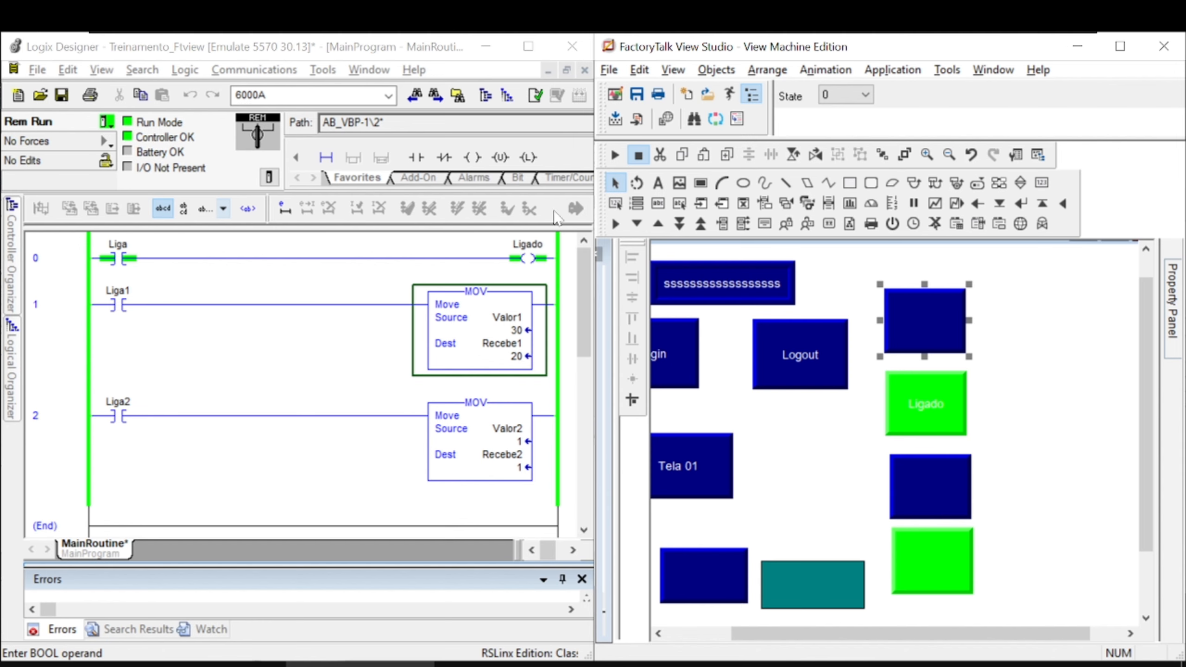
{"action": "left_click", "coordinate": [615, 157]}
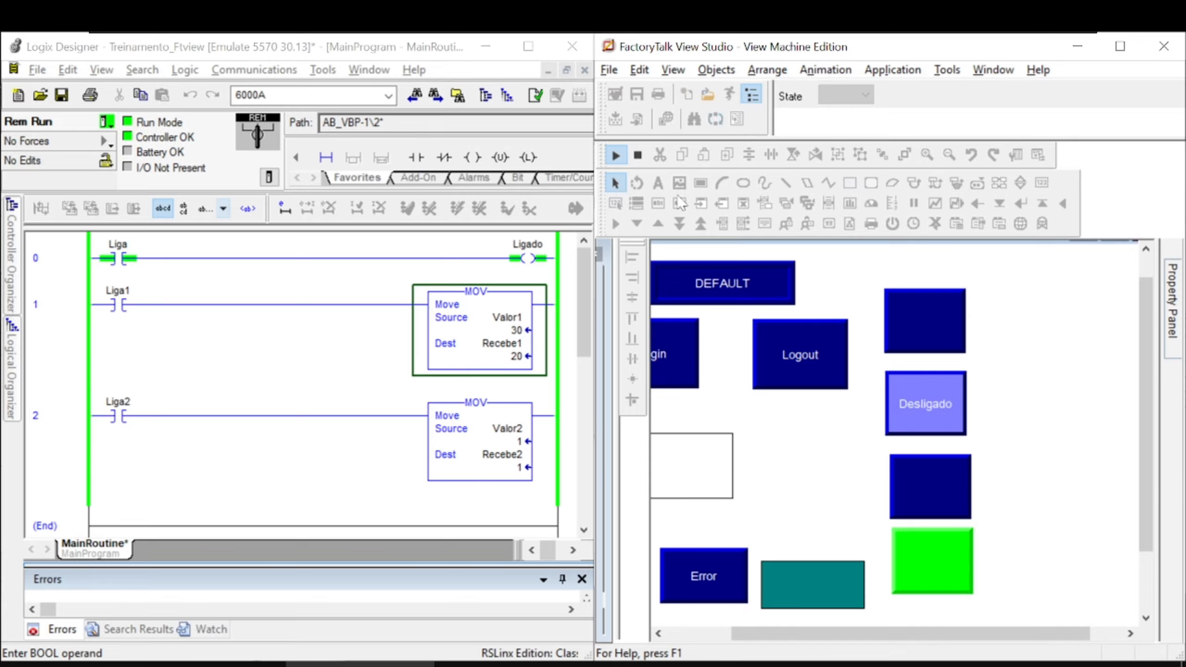
{"action": "left_click", "coordinate": [638, 155]}
{"action": "left_click", "coordinate": [909, 323]}
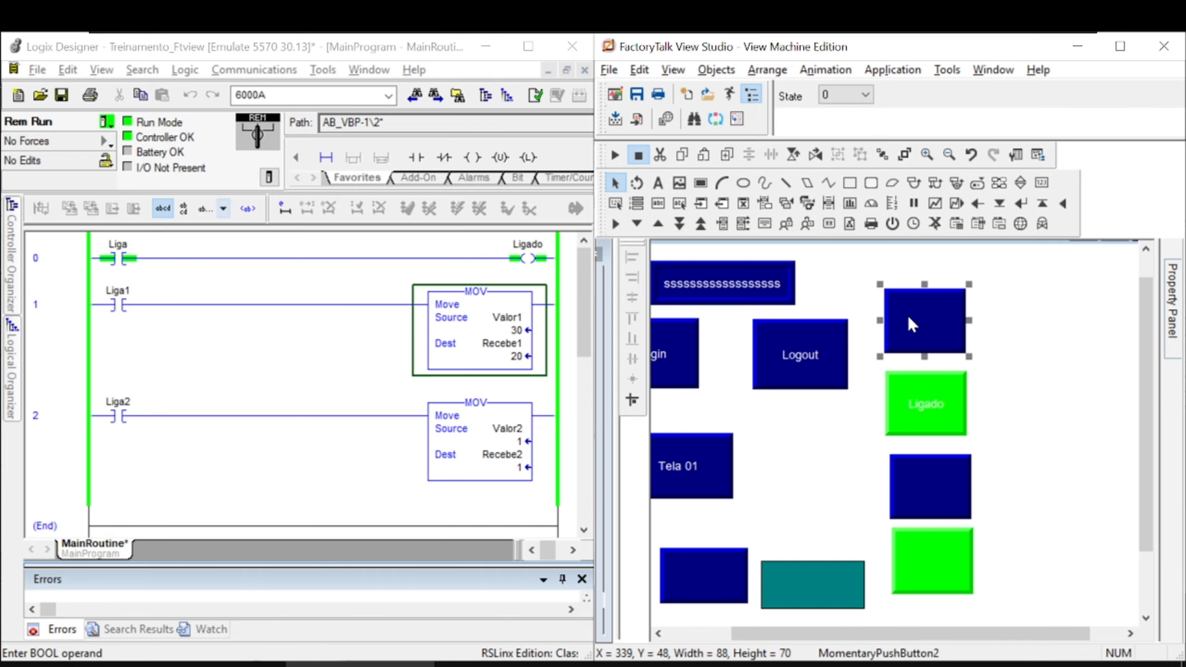
{"action": "left_click", "coordinate": [1164, 292]}
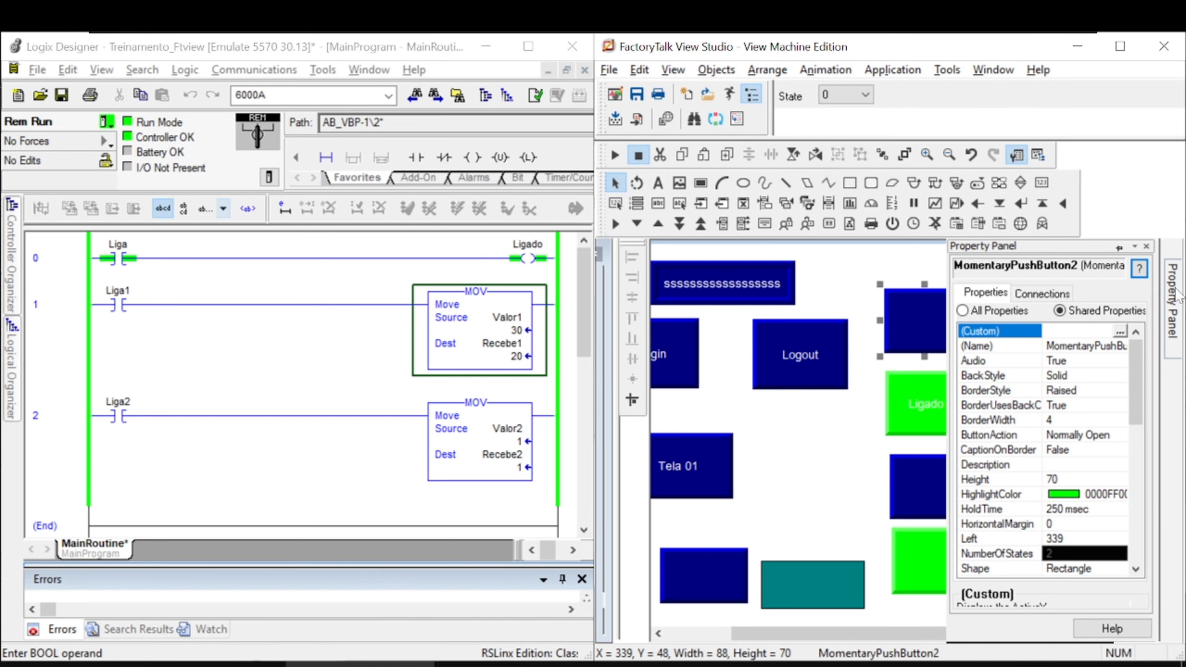
{"action": "left_click", "coordinate": [1121, 333]}
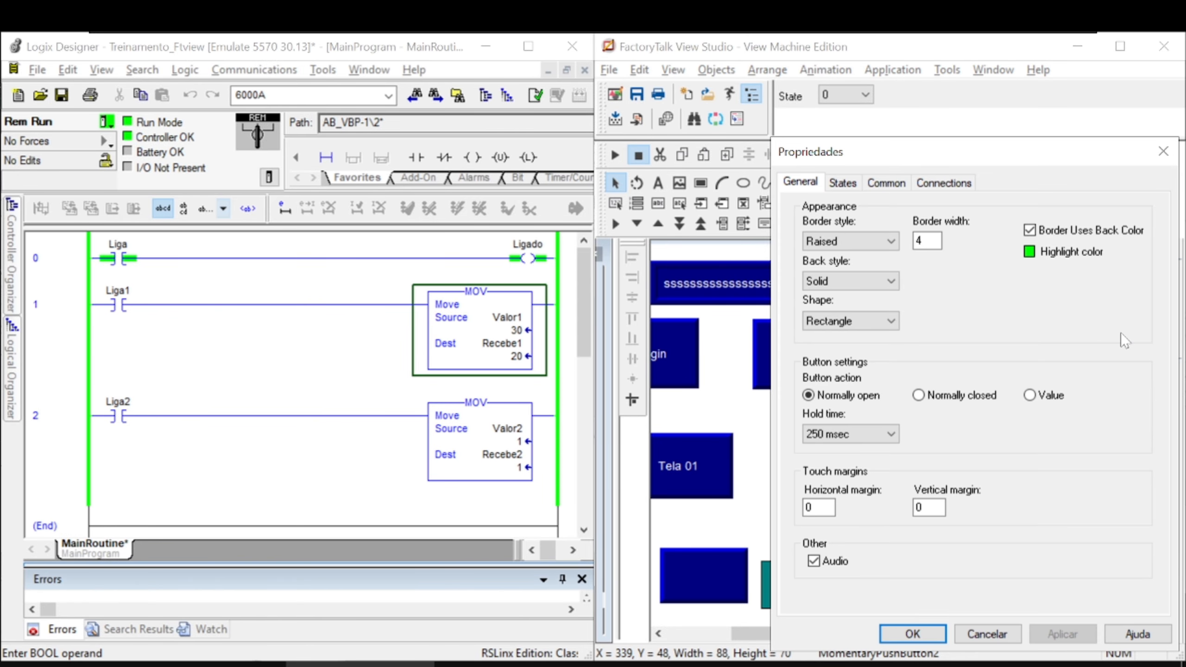
{"action": "left_click", "coordinate": [1163, 151]}
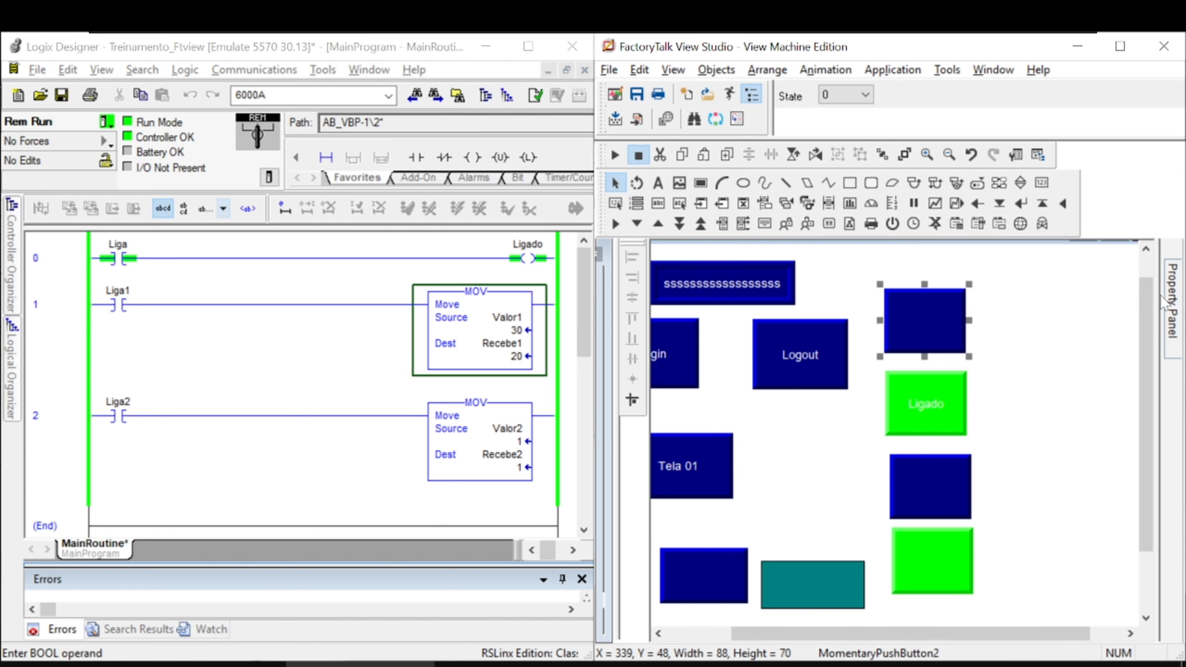
{"action": "left_click", "coordinate": [1178, 294]}
{"action": "mouse_move", "coordinate": [1176, 314]}
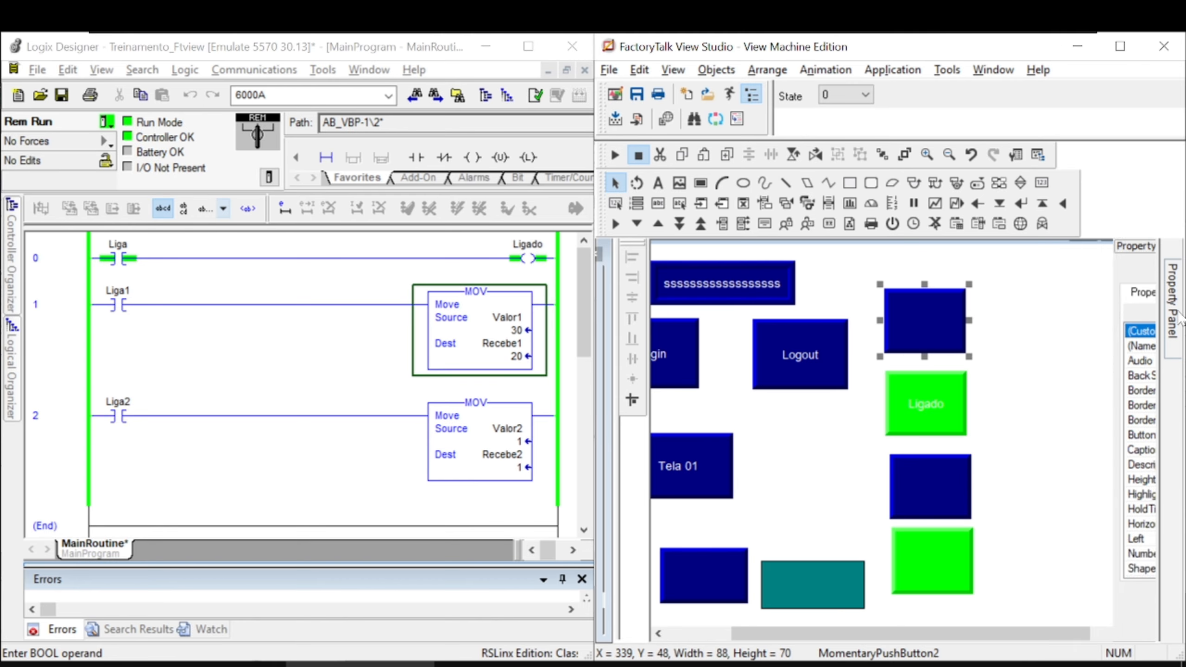
{"action": "right_click", "coordinate": [915, 322]}
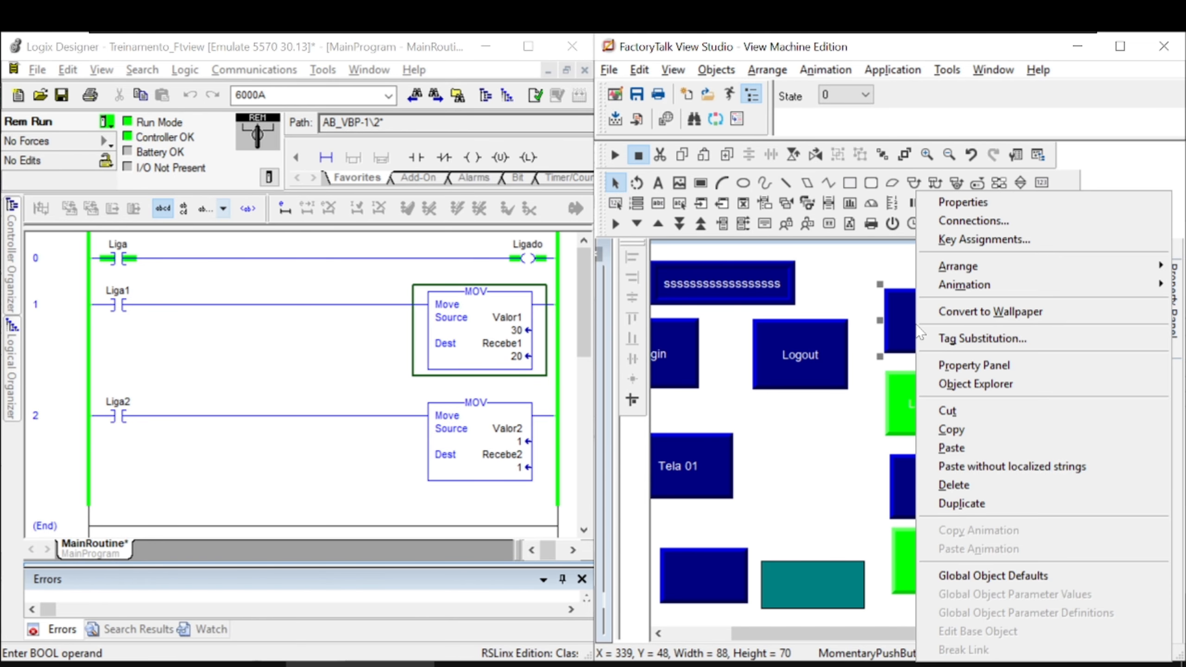
{"action": "left_click", "coordinate": [948, 211]}
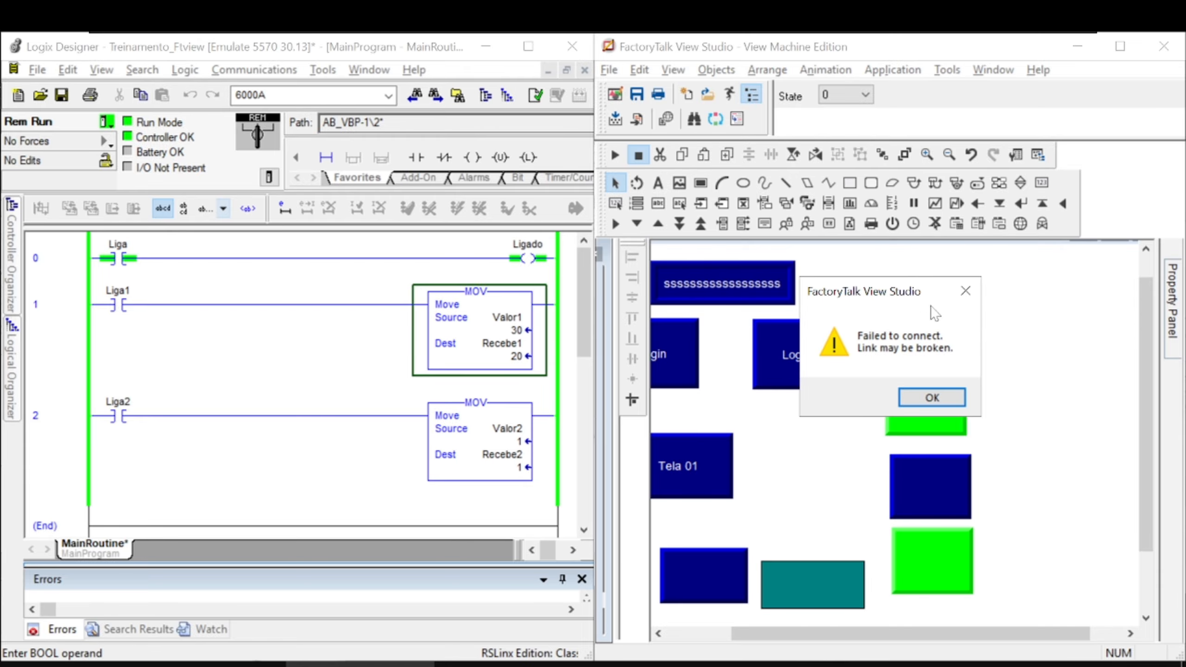
{"action": "left_click", "coordinate": [932, 398]}
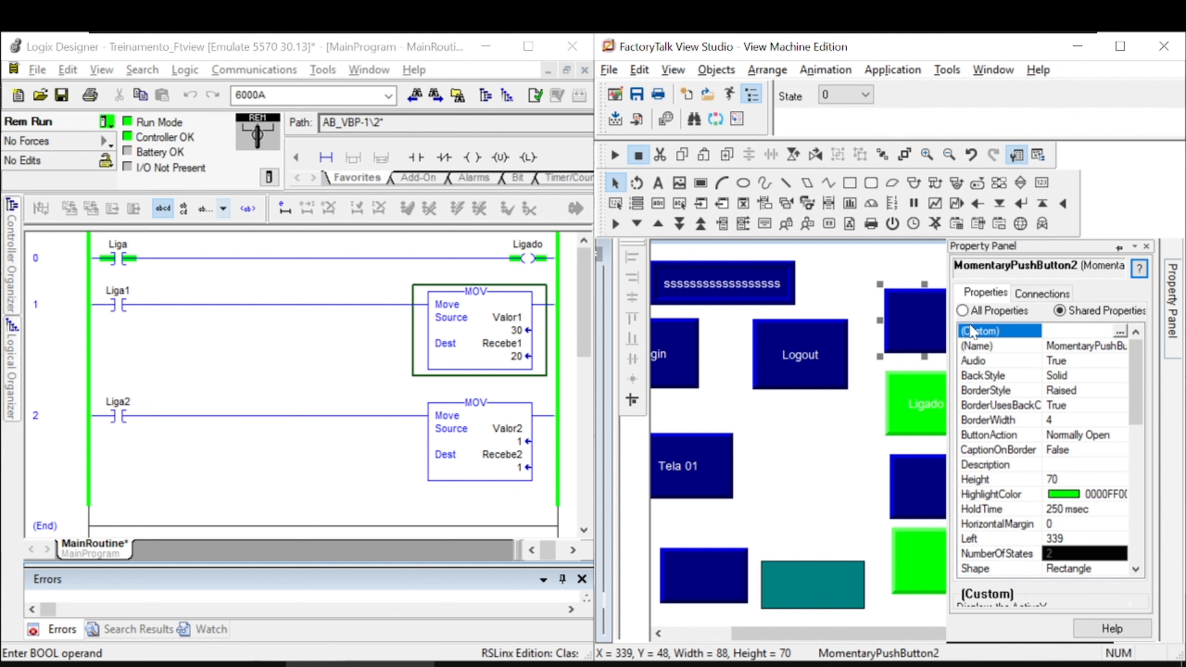
{"action": "right_click", "coordinate": [925, 326]}
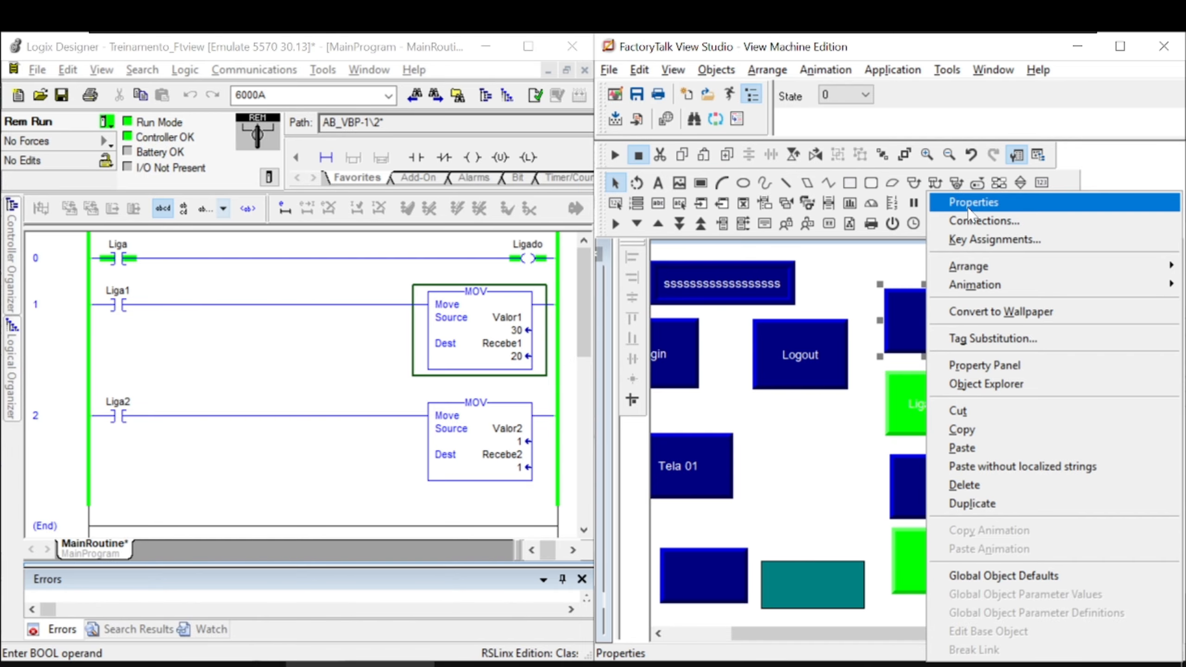
{"action": "left_click", "coordinate": [712, 75]}
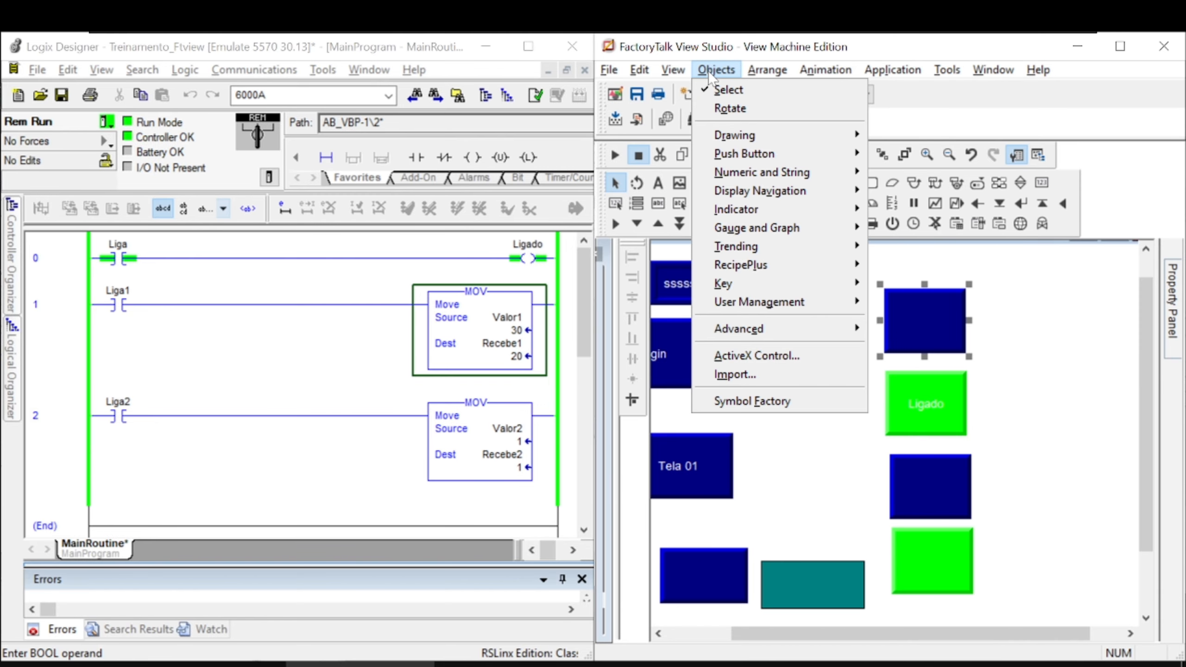
Step: Assign the tag [PLC 01]Liga to the Value connection of the momentary push button above the Ligado button, and apply it
{"action": "left_click", "coordinate": [1173, 301]}
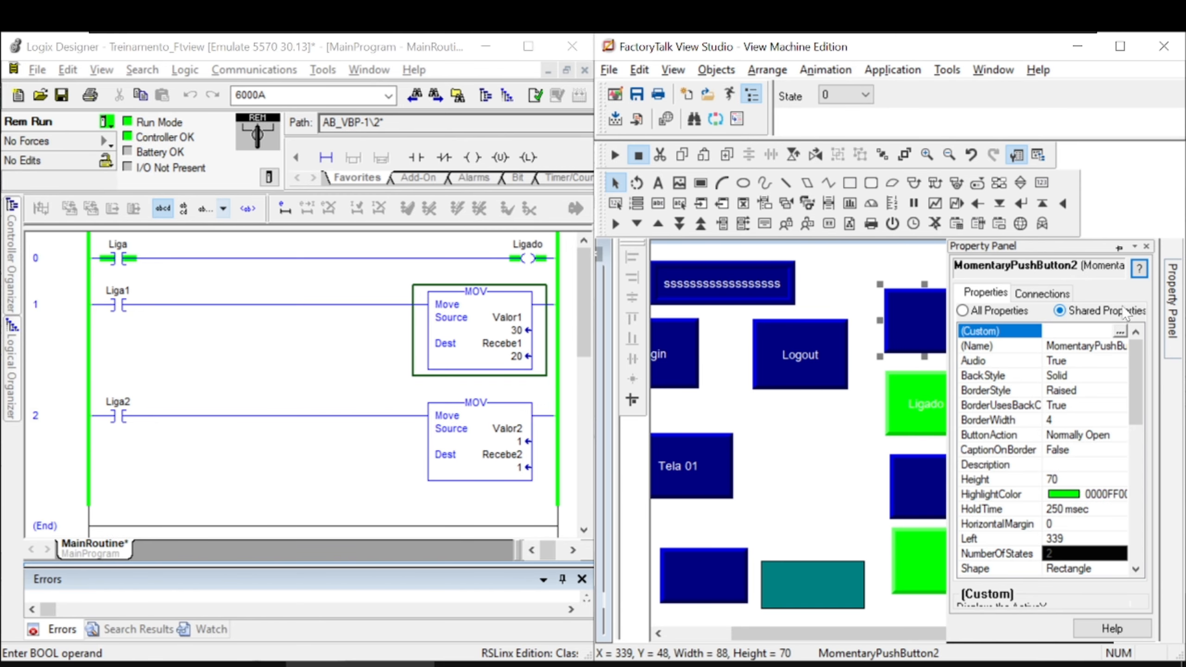
{"action": "left_click", "coordinate": [1123, 333]}
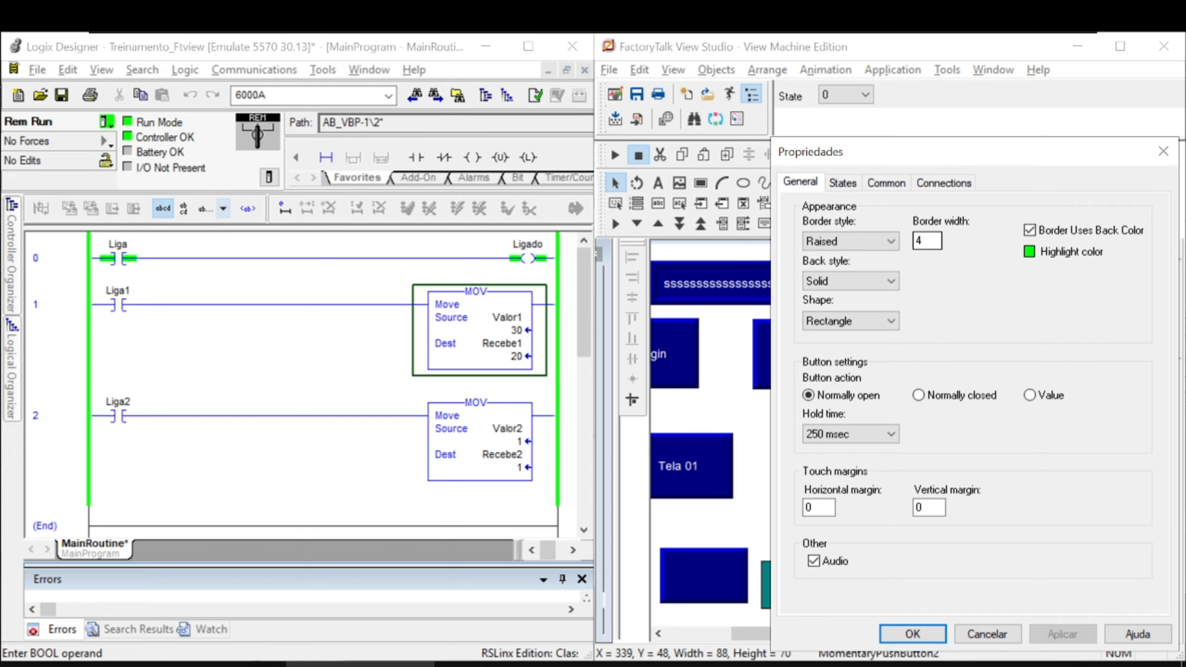
{"action": "left_click", "coordinate": [844, 184]}
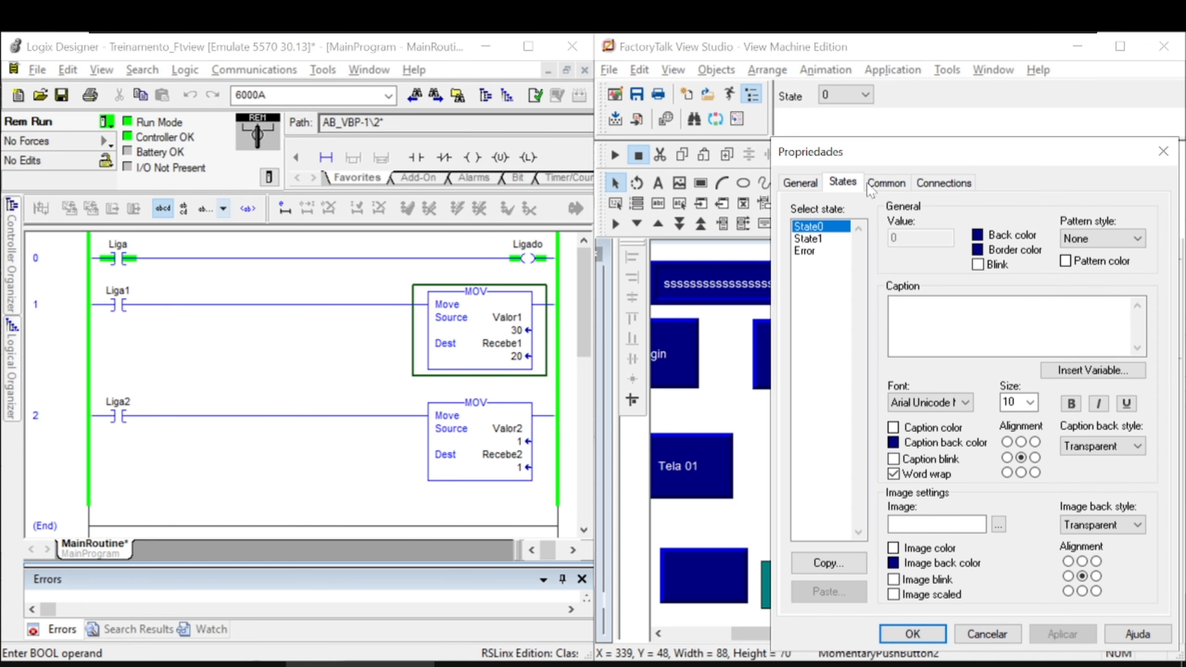
{"action": "left_click", "coordinate": [932, 183]}
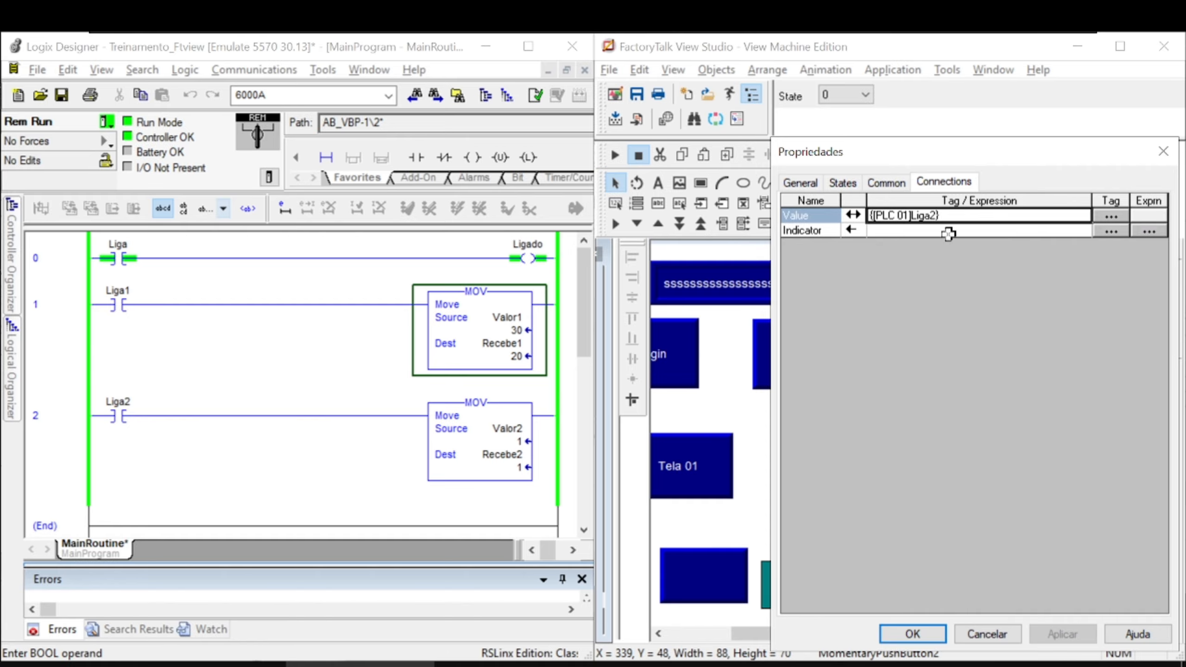
{"action": "left_click", "coordinate": [1108, 216]}
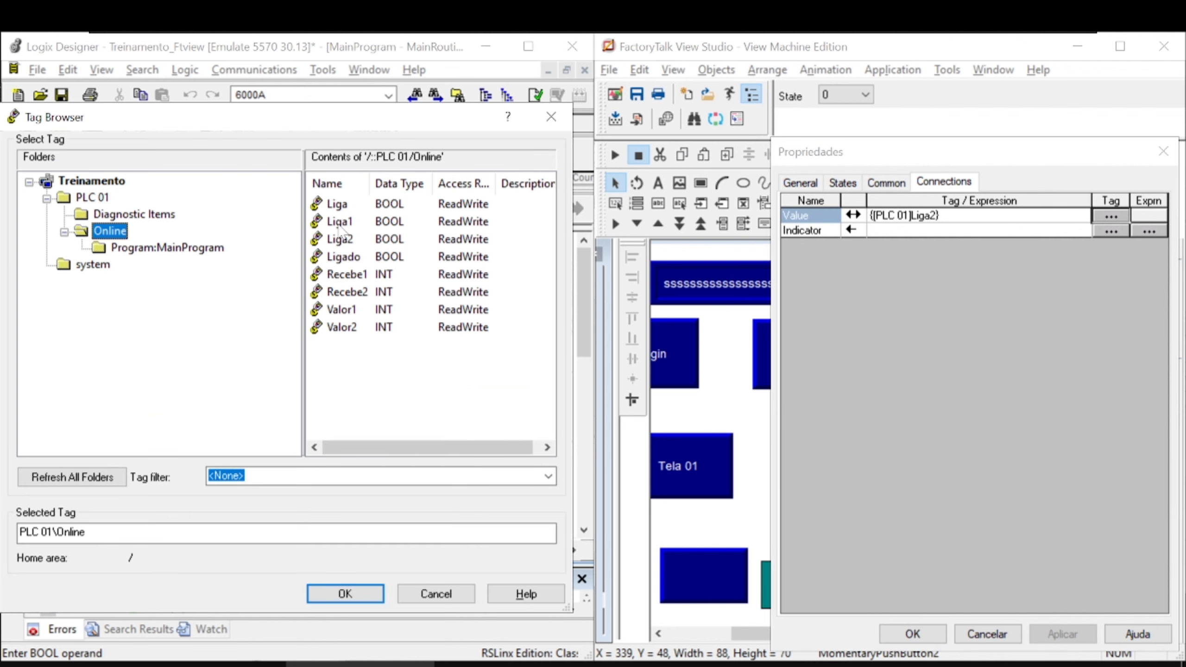
{"action": "left_click", "coordinate": [343, 211]}
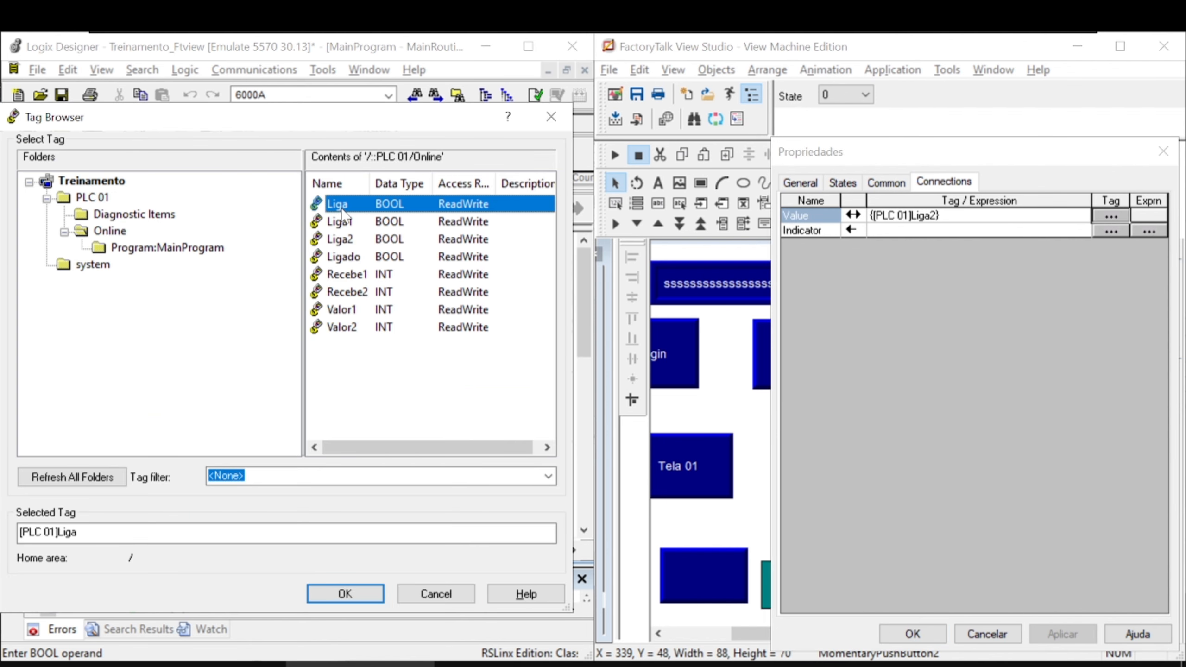
{"action": "left_click", "coordinate": [365, 596]}
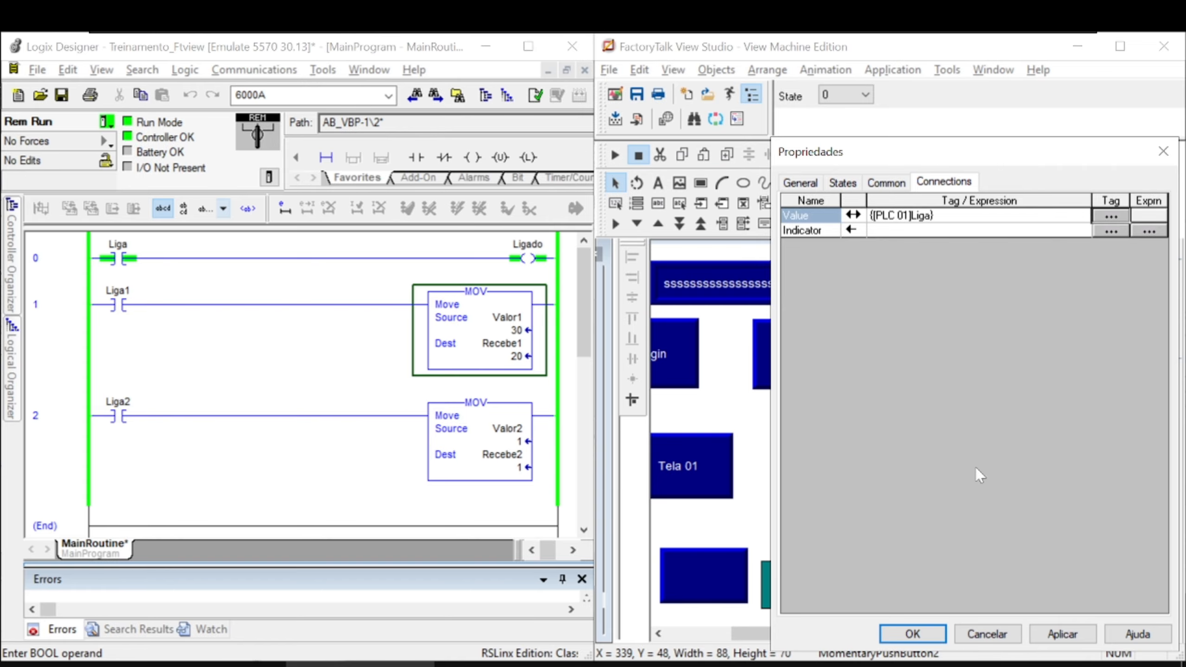
{"action": "left_click", "coordinate": [1062, 634]}
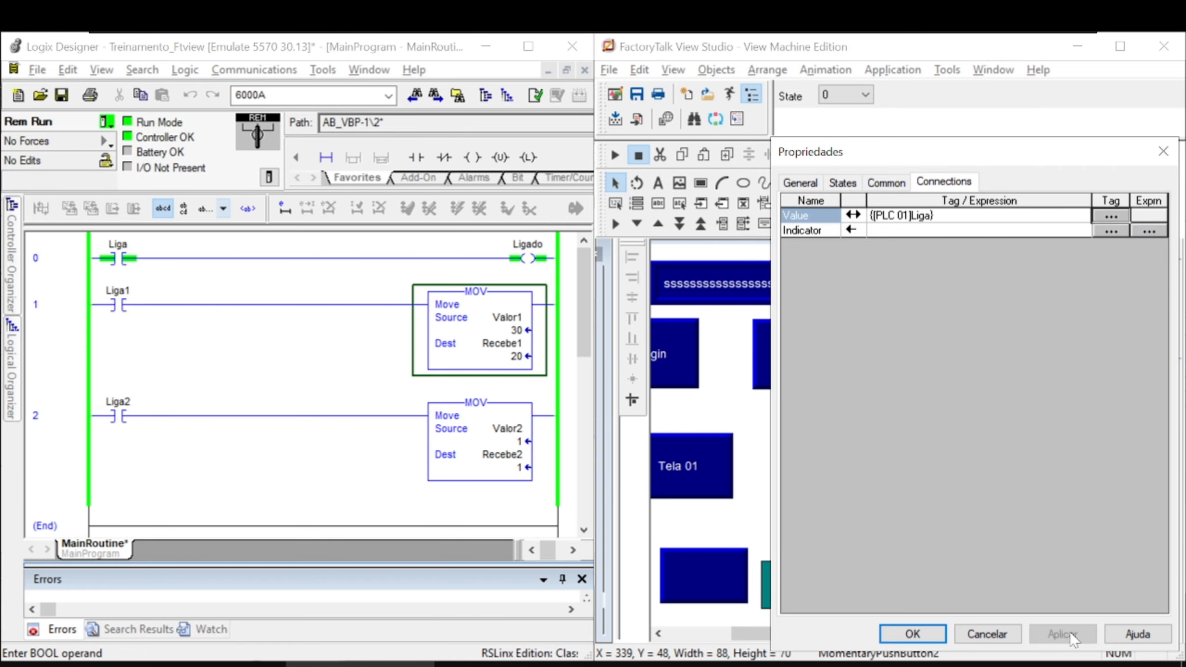
{"action": "left_click", "coordinate": [901, 634]}
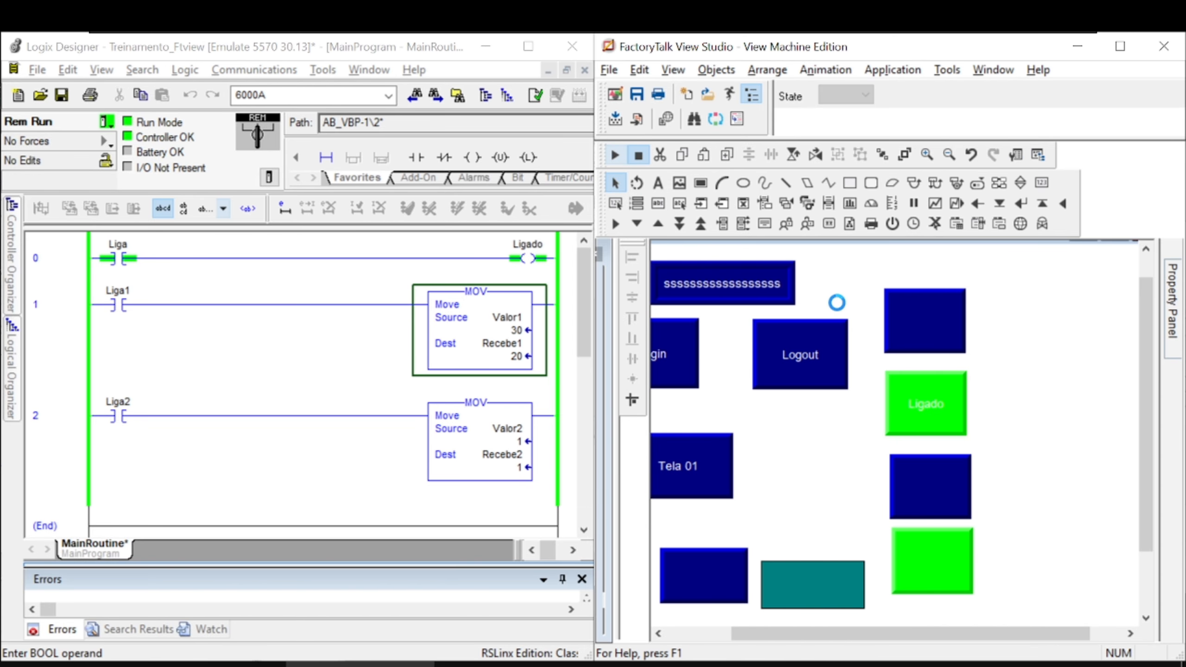
Step: Operate the momentary push button above the Desligado button in the test display to check its effect on the Liga contact
{"action": "left_click", "coordinate": [926, 330]}
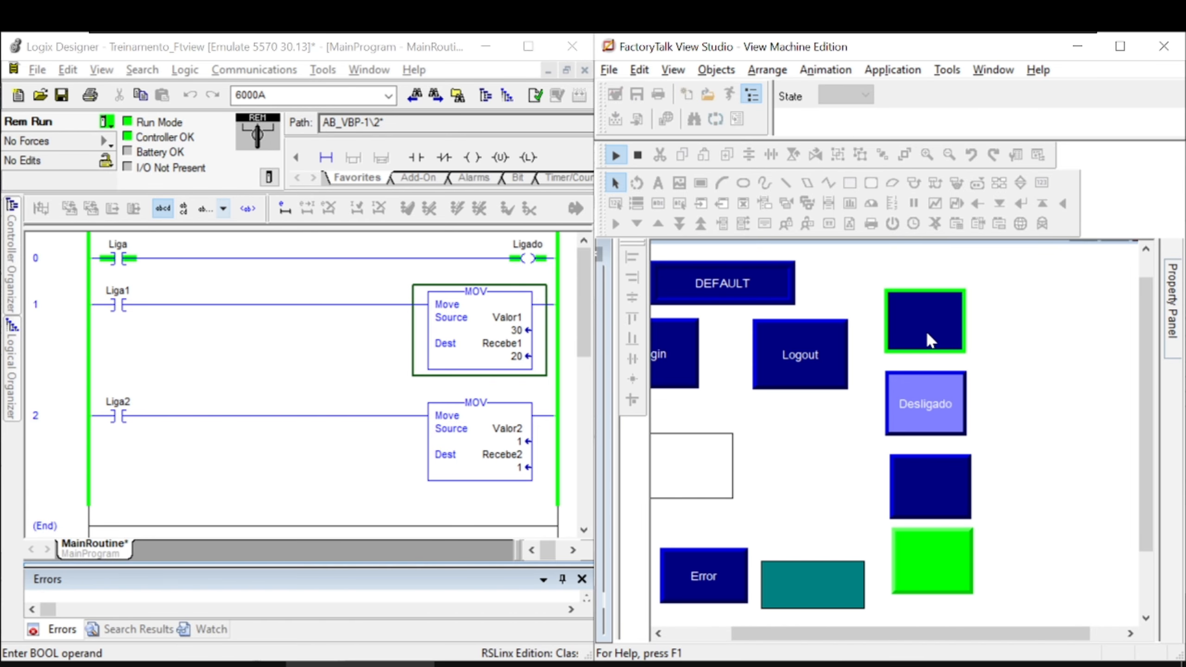
{"action": "left_click", "coordinate": [926, 330]}
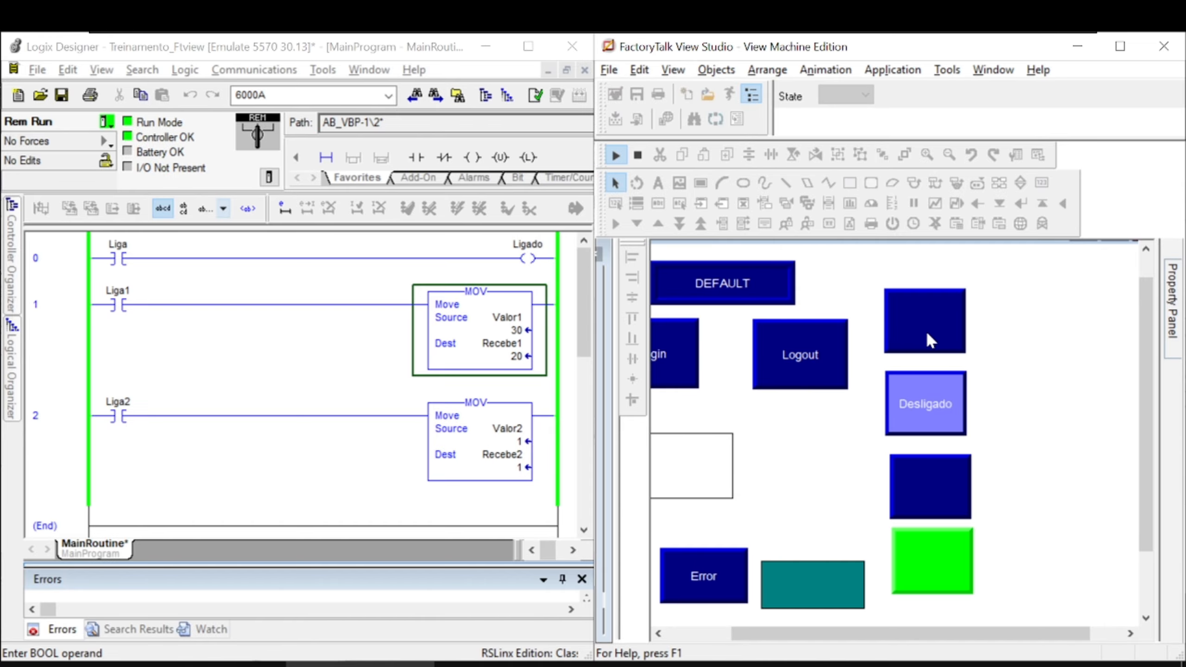
{"action": "left_click", "coordinate": [926, 330]}
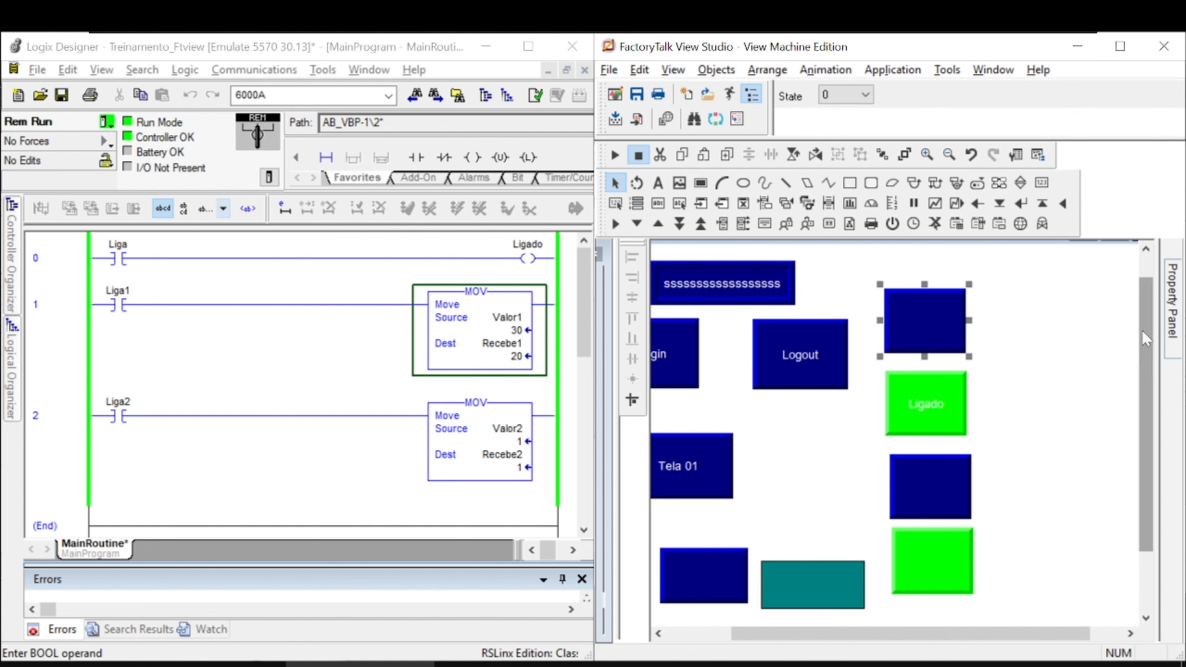
Step: Review the momentary push button's Value and Indicator tag connections, and briefly test-run the display
{"action": "mouse_move", "coordinate": [1178, 330]}
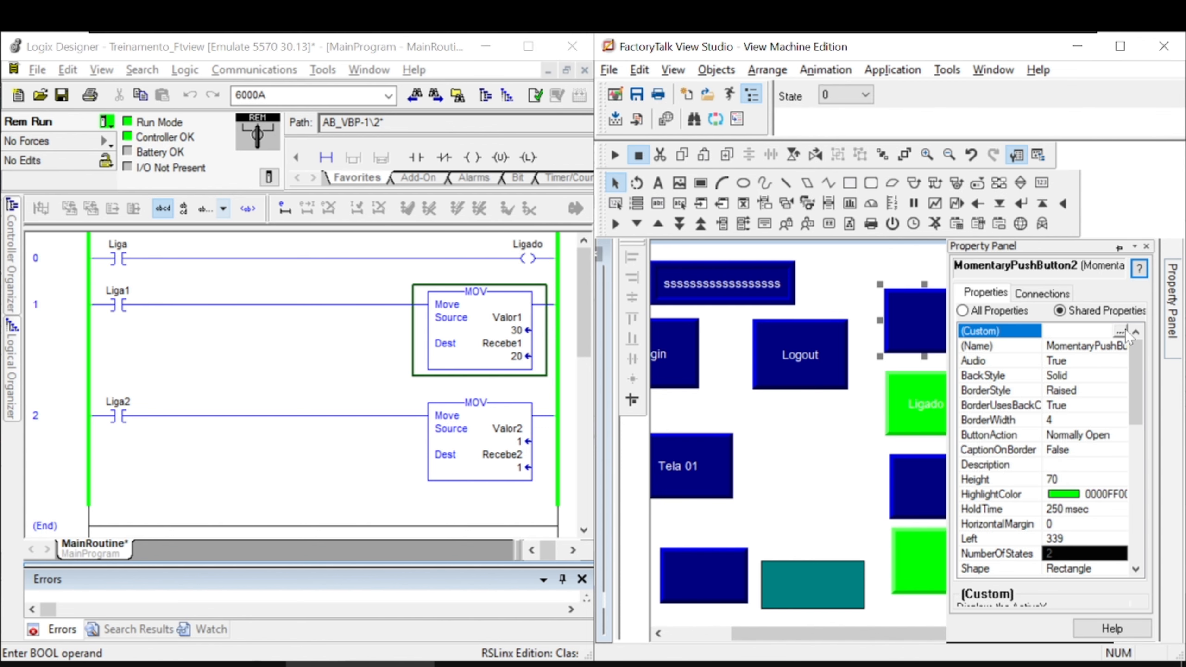
{"action": "left_click", "coordinate": [1121, 332]}
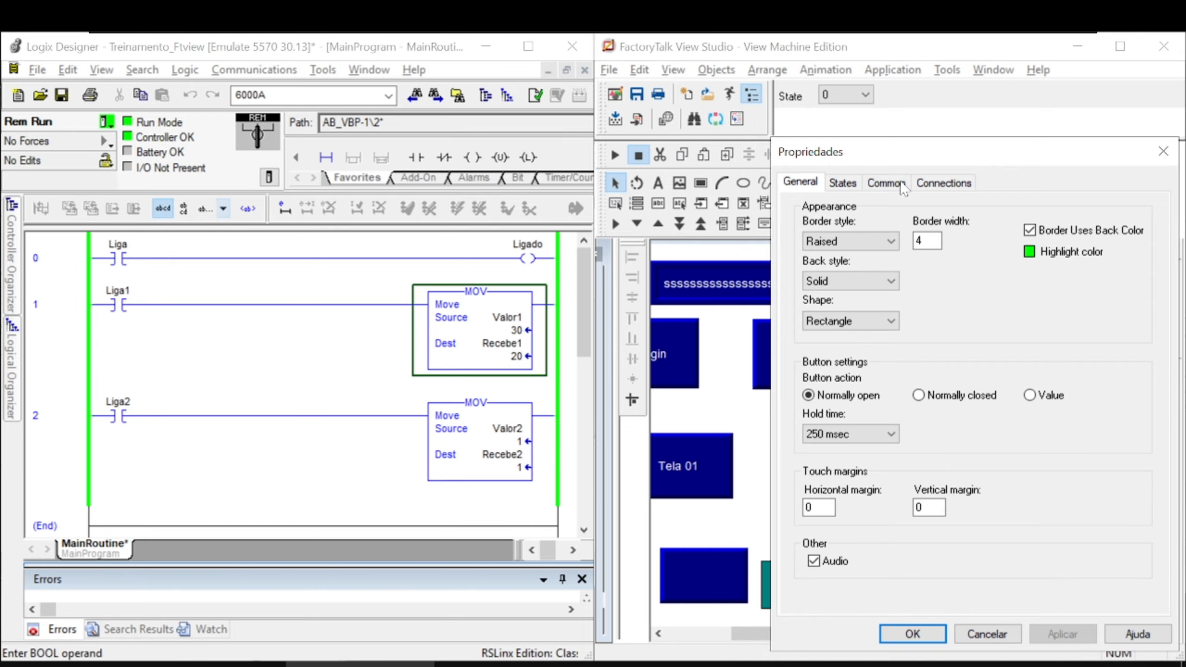
{"action": "left_click", "coordinate": [943, 183]}
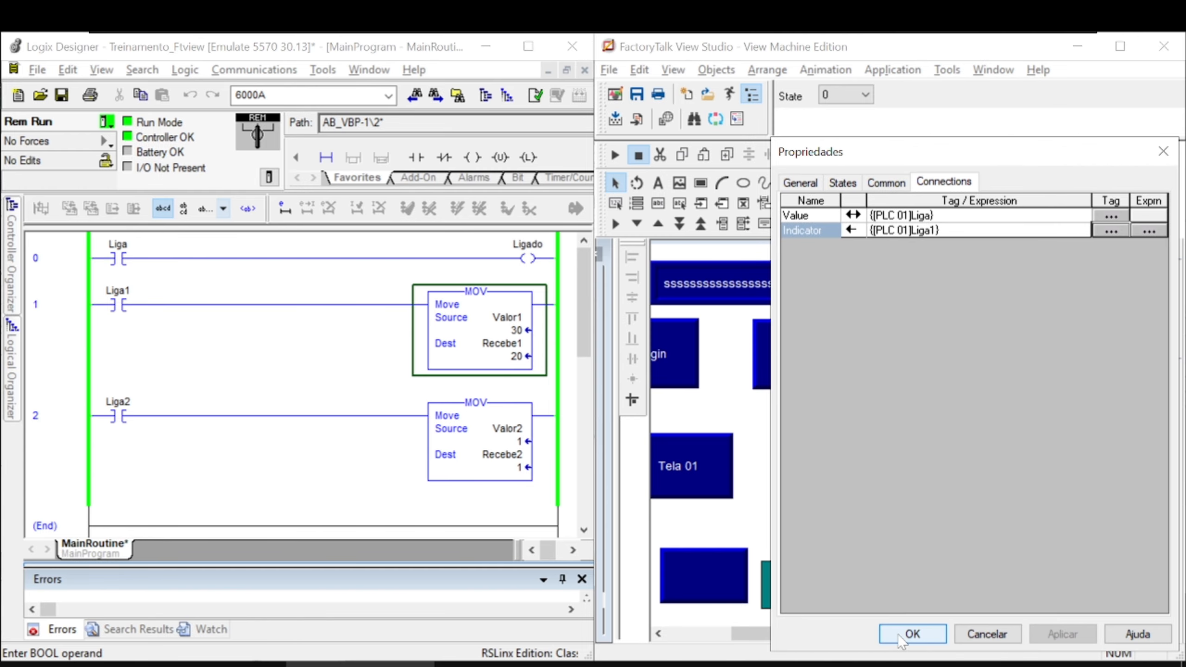
{"action": "left_click", "coordinate": [899, 634]}
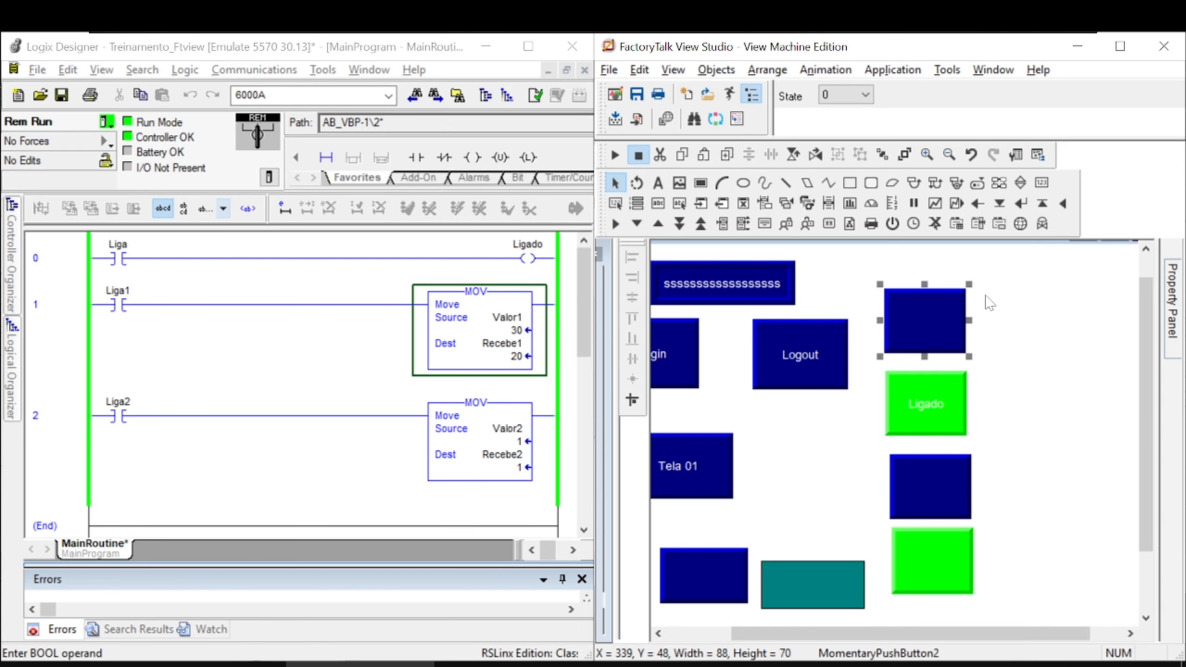
{"action": "left_click", "coordinate": [615, 155]}
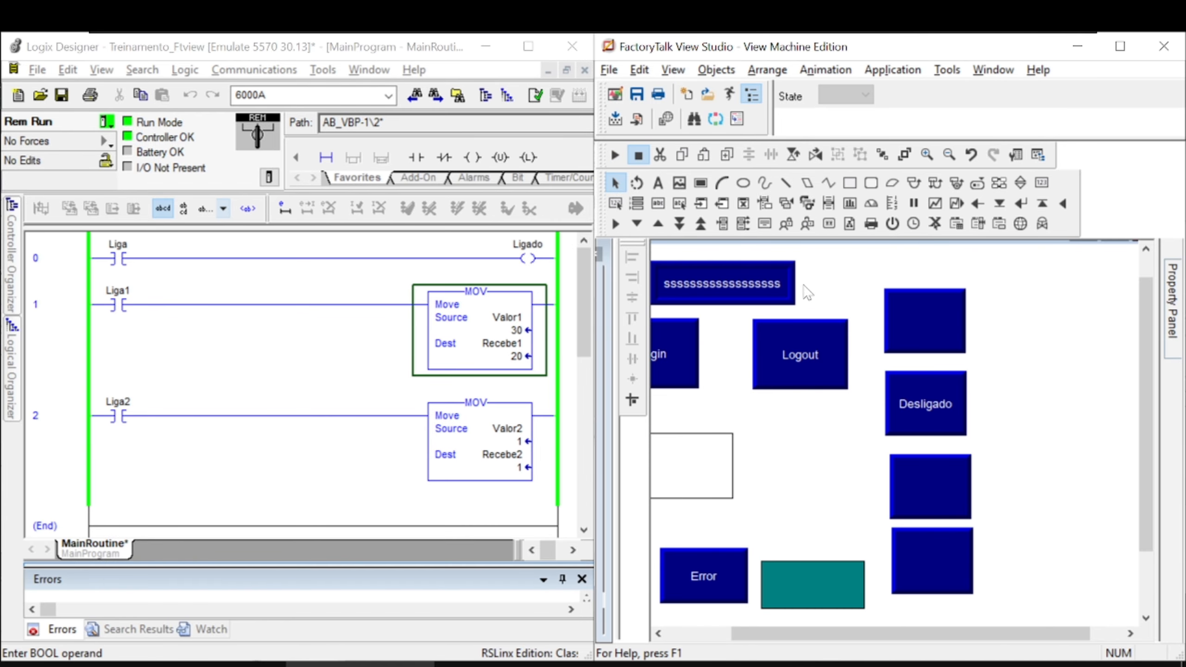
{"action": "left_click", "coordinate": [639, 155]}
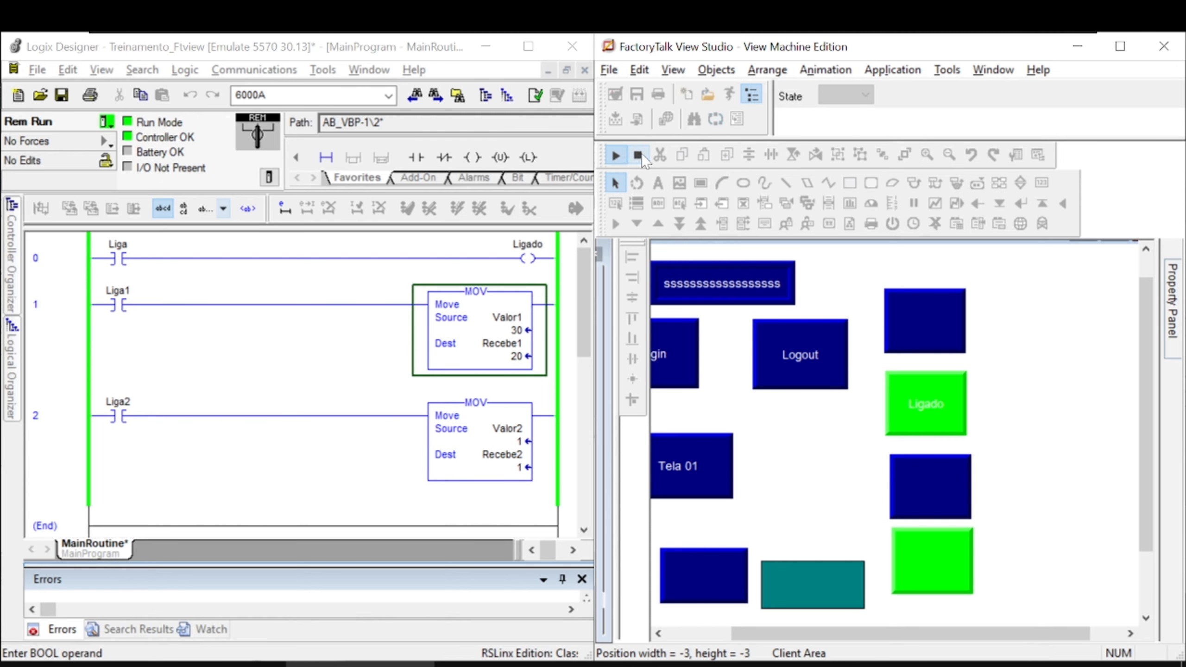
Step: Set the State1 back color of the momentary push button above the Ligado button to green, and apply it
{"action": "left_click", "coordinate": [904, 327]}
{"action": "left_click", "coordinate": [1175, 287]}
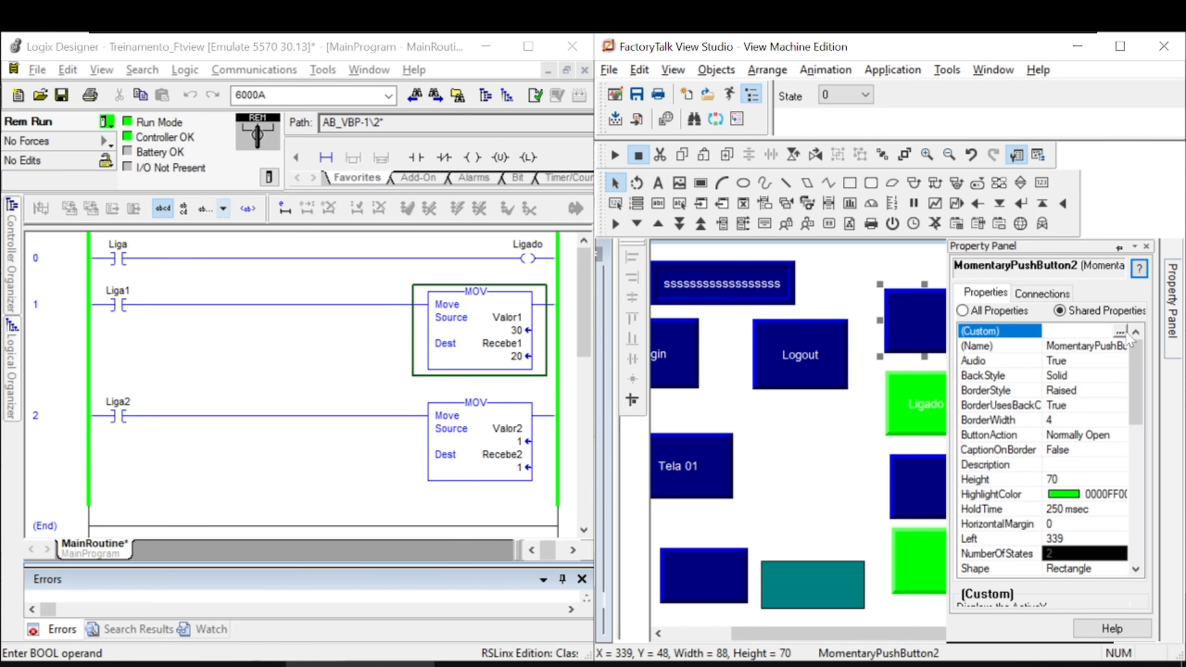
{"action": "left_click", "coordinate": [1121, 332]}
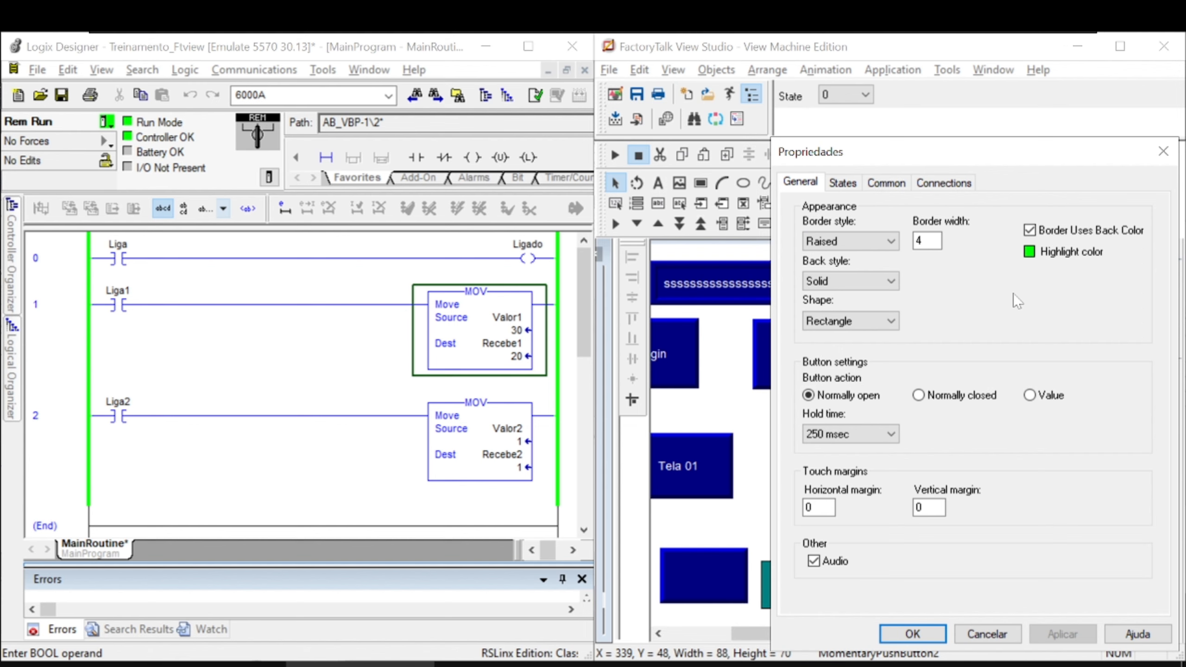
{"action": "left_click", "coordinate": [843, 187]}
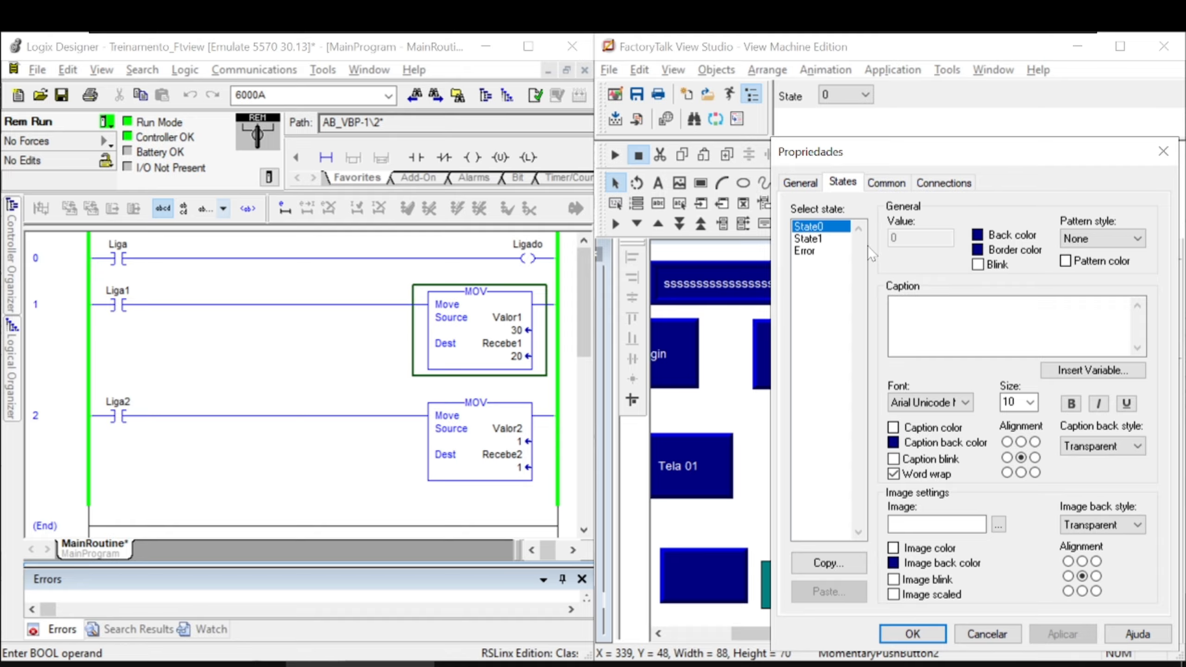
{"action": "left_click", "coordinate": [826, 239]}
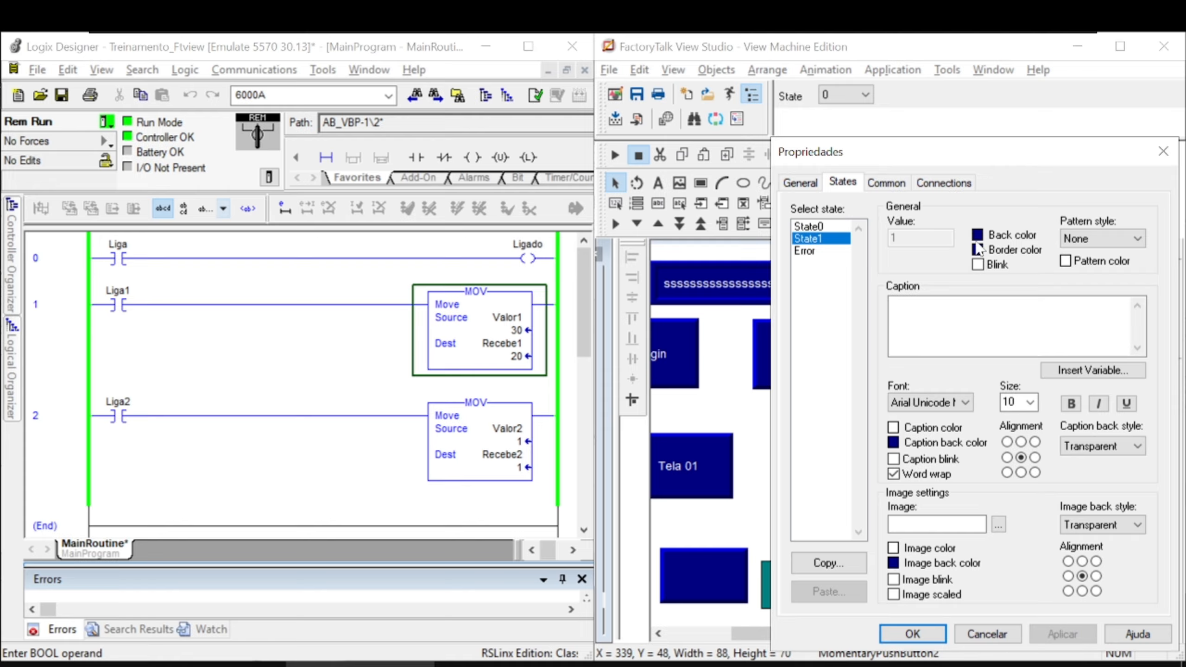
{"action": "left_click", "coordinate": [977, 236]}
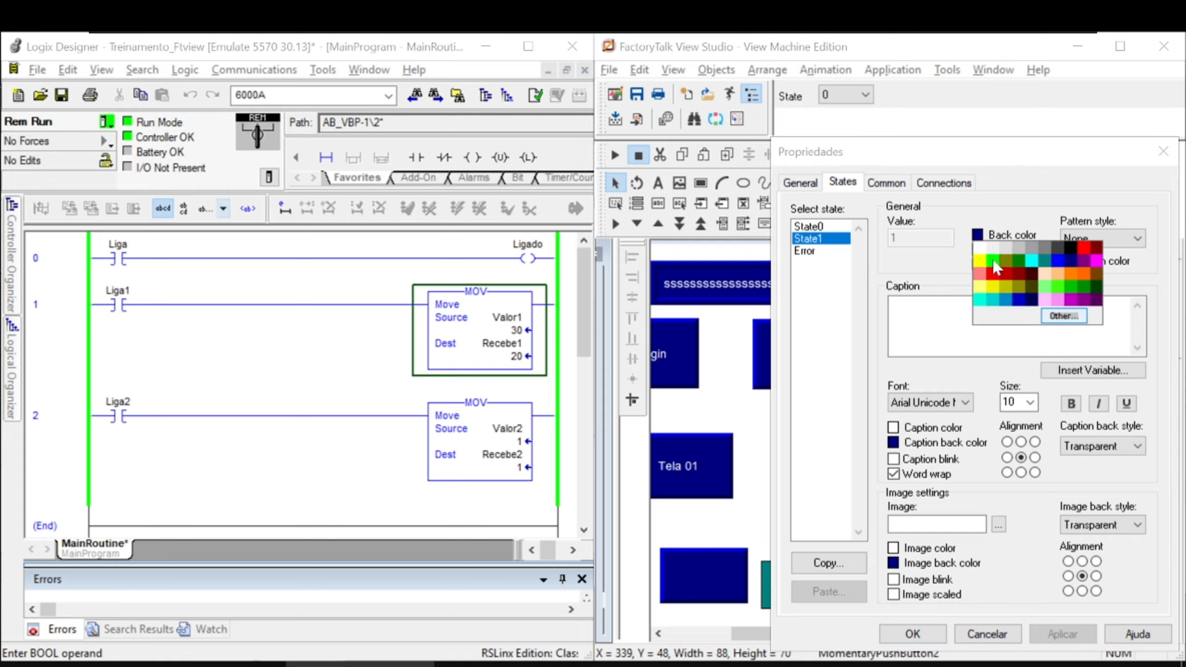
{"action": "left_click", "coordinate": [993, 261]}
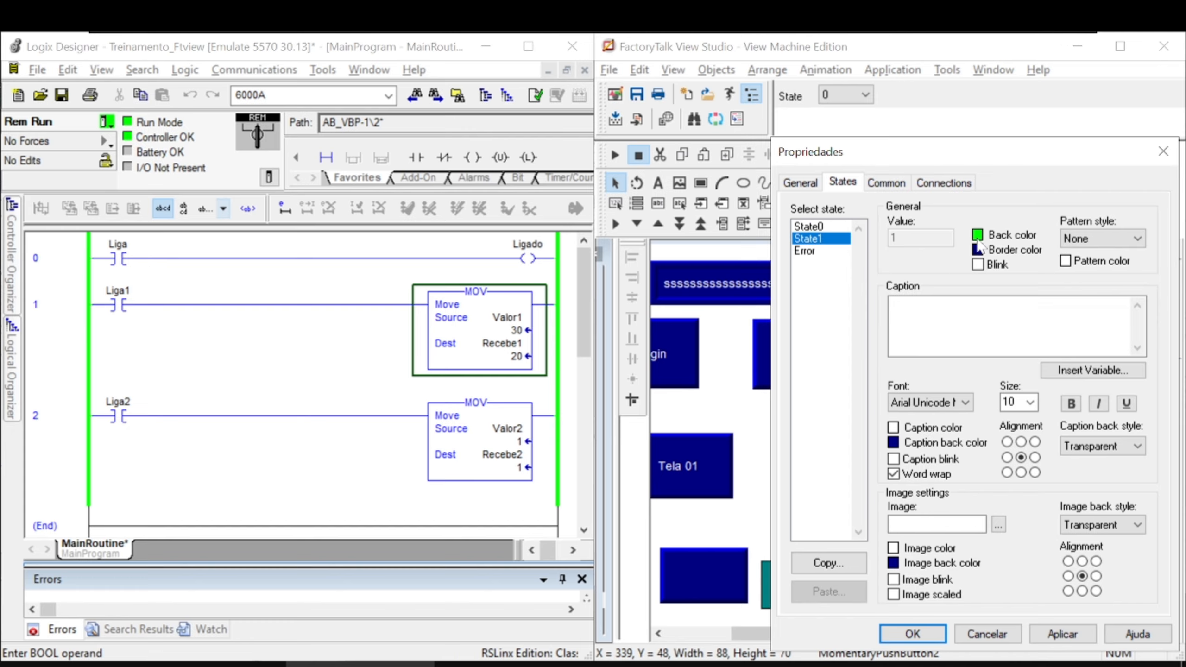
{"action": "left_click", "coordinate": [817, 230]}
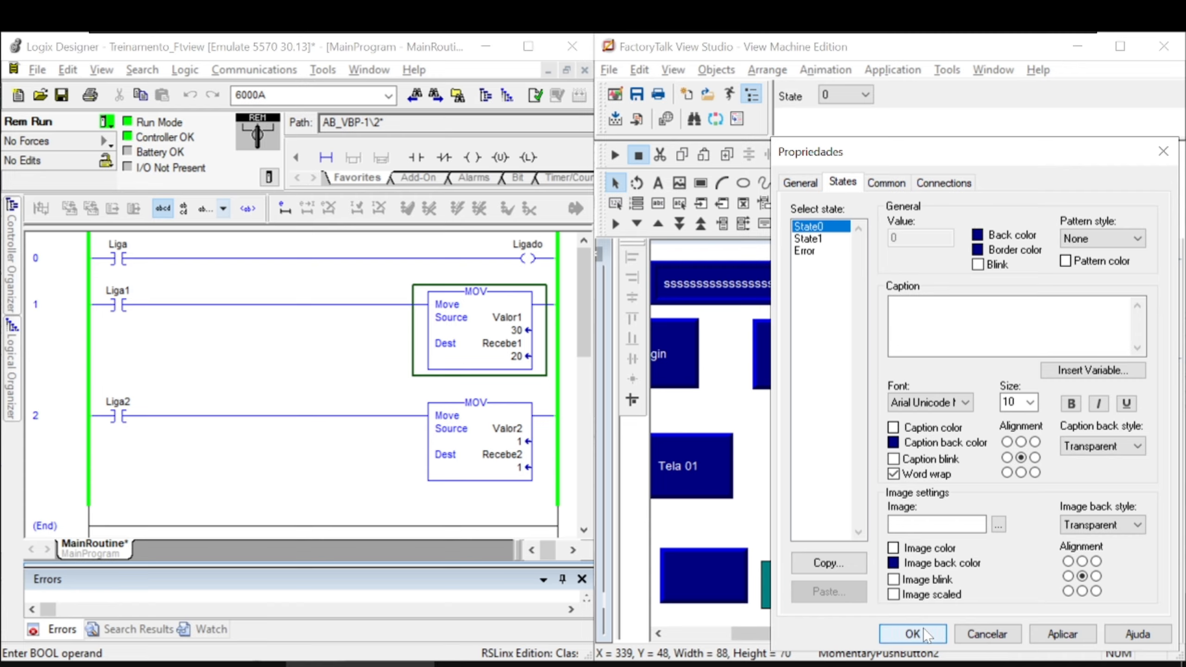
{"action": "left_click", "coordinate": [1013, 633]}
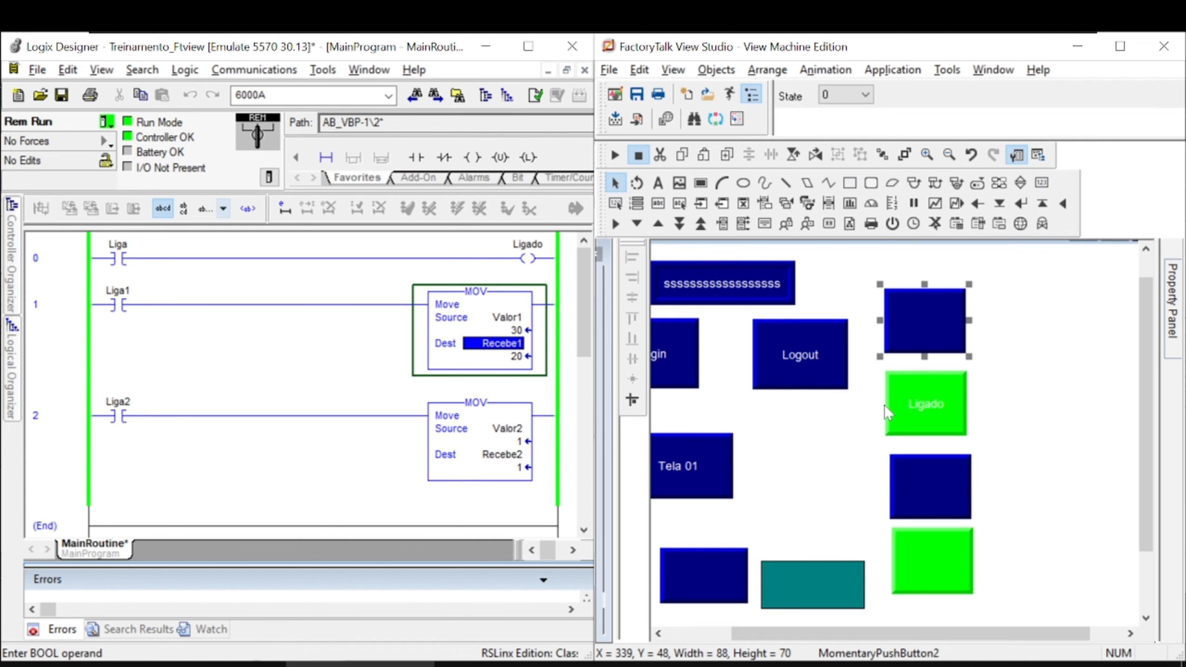
Step: Test-run the display, operating the uppermost momentary push button and toggling the Liga1 contact in rung 1 to check the button's states
{"action": "left_click", "coordinate": [616, 157]}
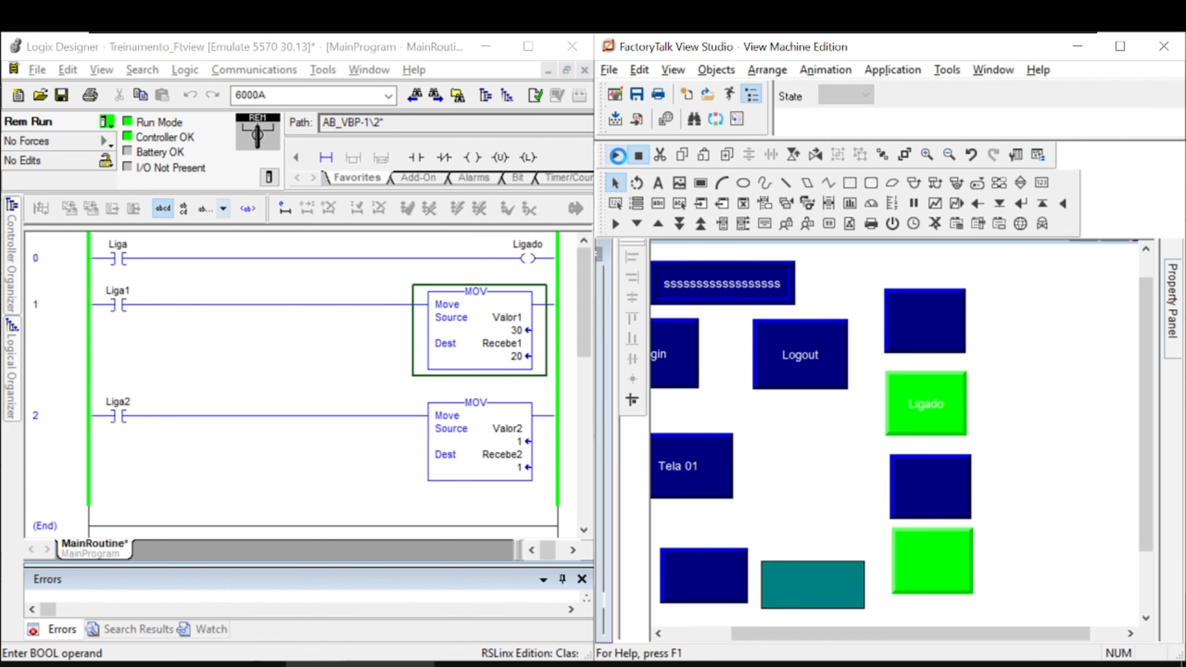
{"action": "left_click", "coordinate": [926, 328]}
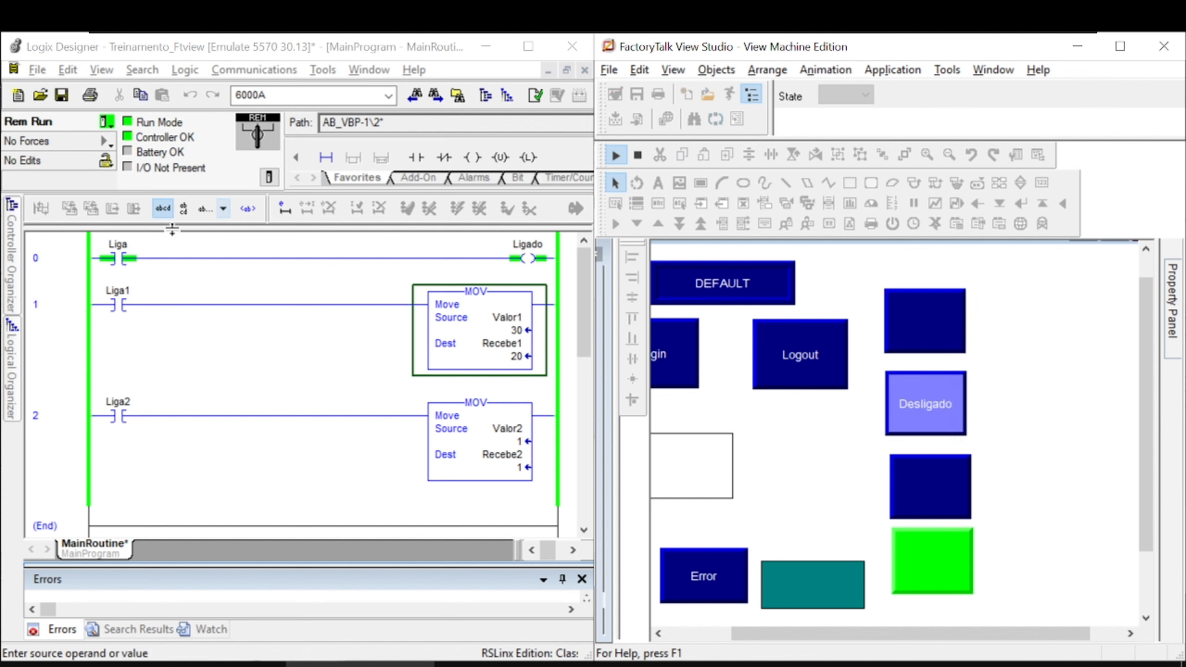
{"action": "left_click", "coordinate": [122, 311]}
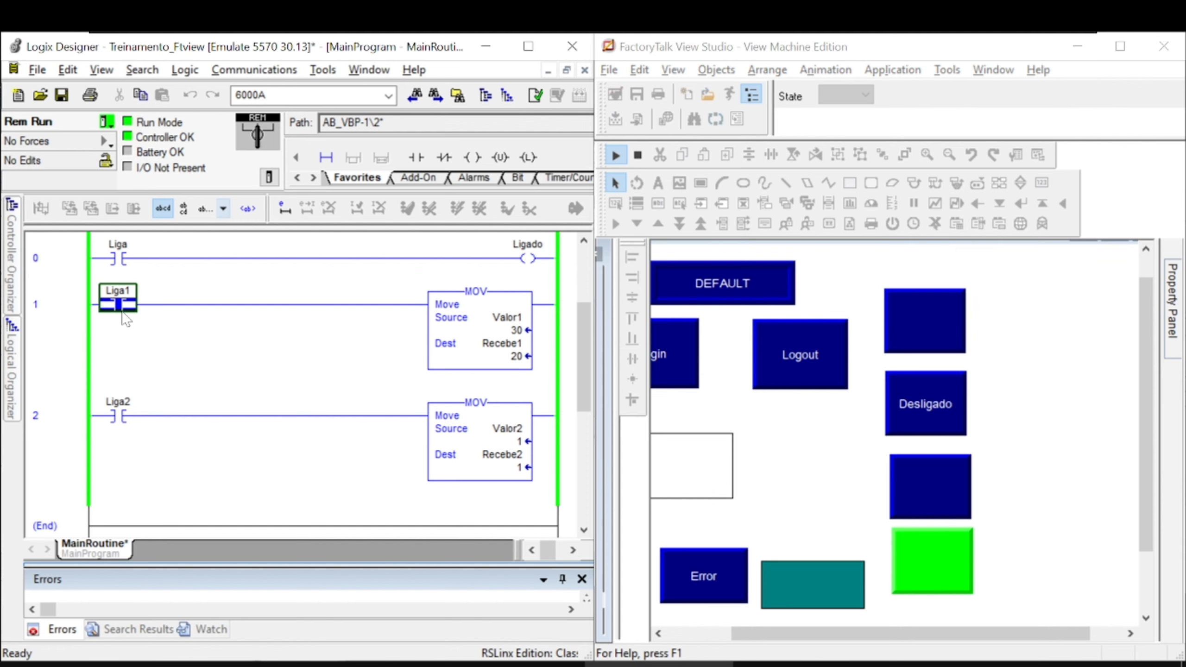
{"action": "key", "text": "ctrl+t"}
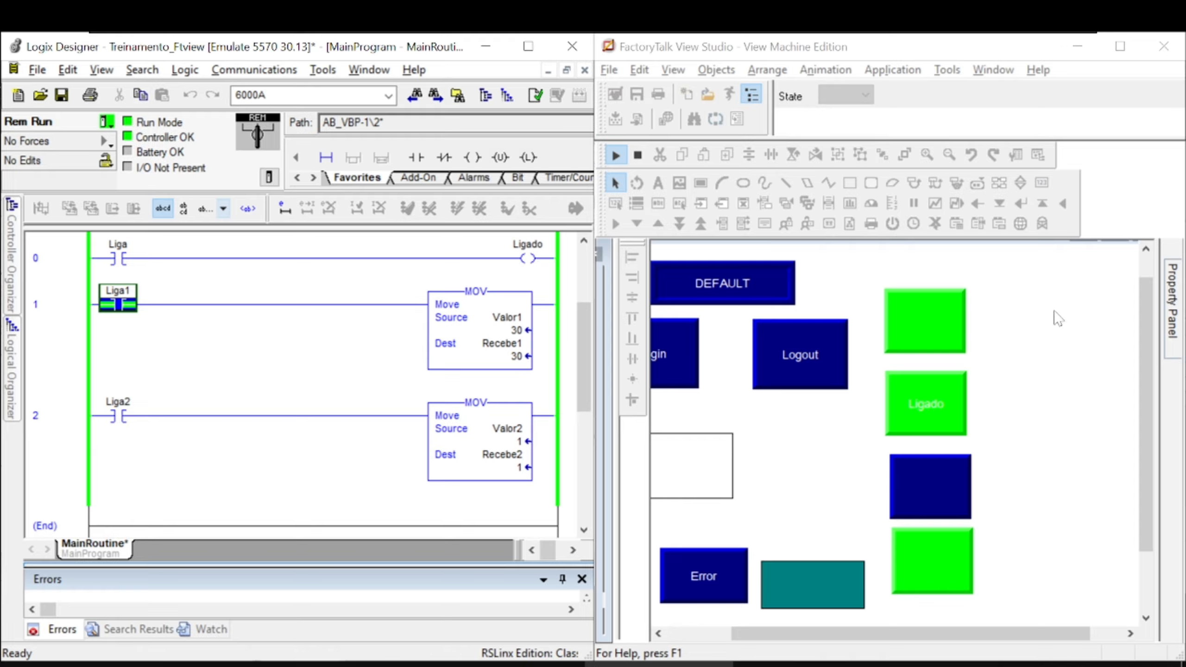
{"action": "left_click", "coordinate": [908, 310]}
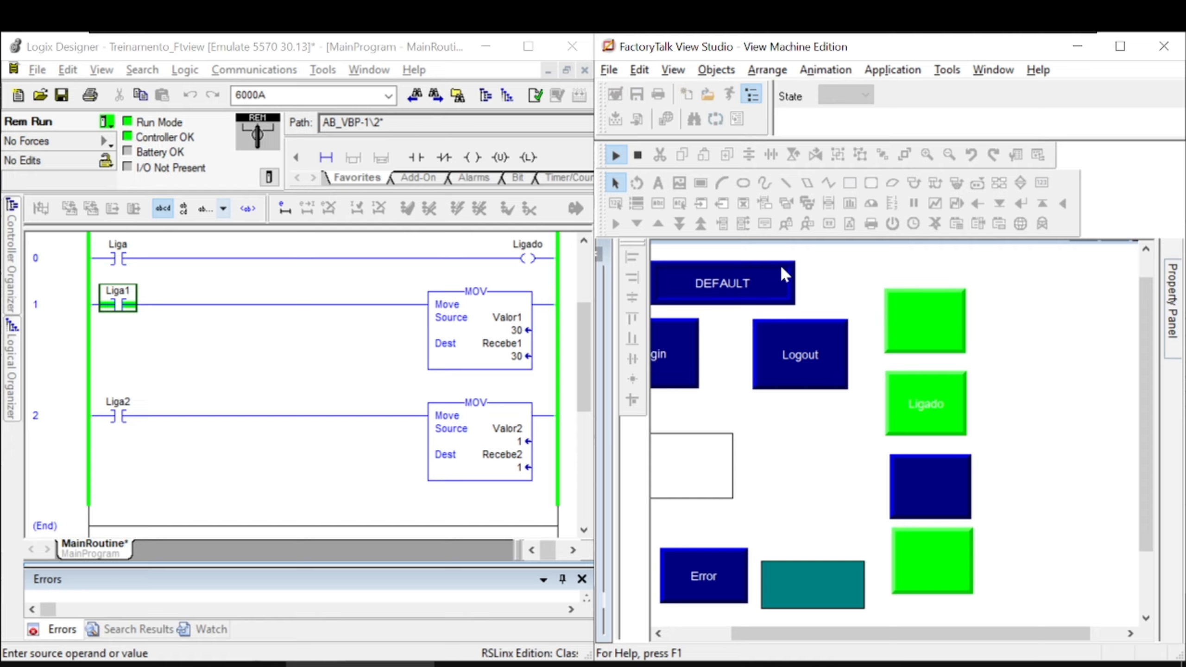
{"action": "left_click", "coordinate": [123, 304]}
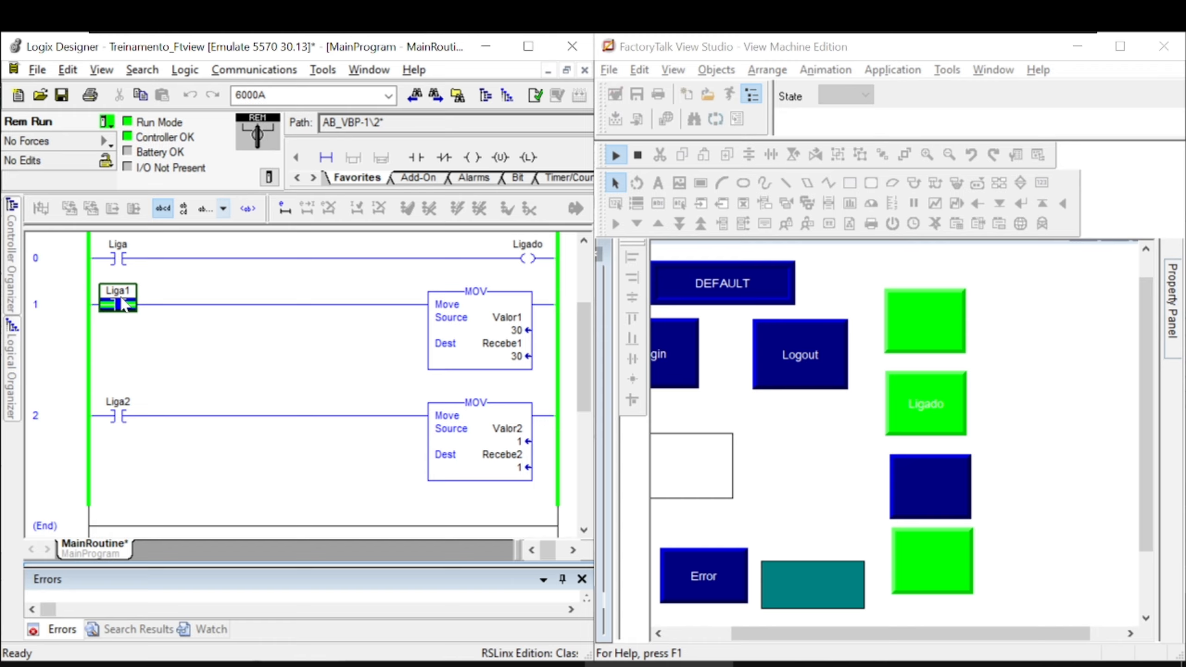
Step: Set the State0 (Desligado) back color of the maintained push button to red and check its State1 settings
{"action": "left_click", "coordinate": [926, 402]}
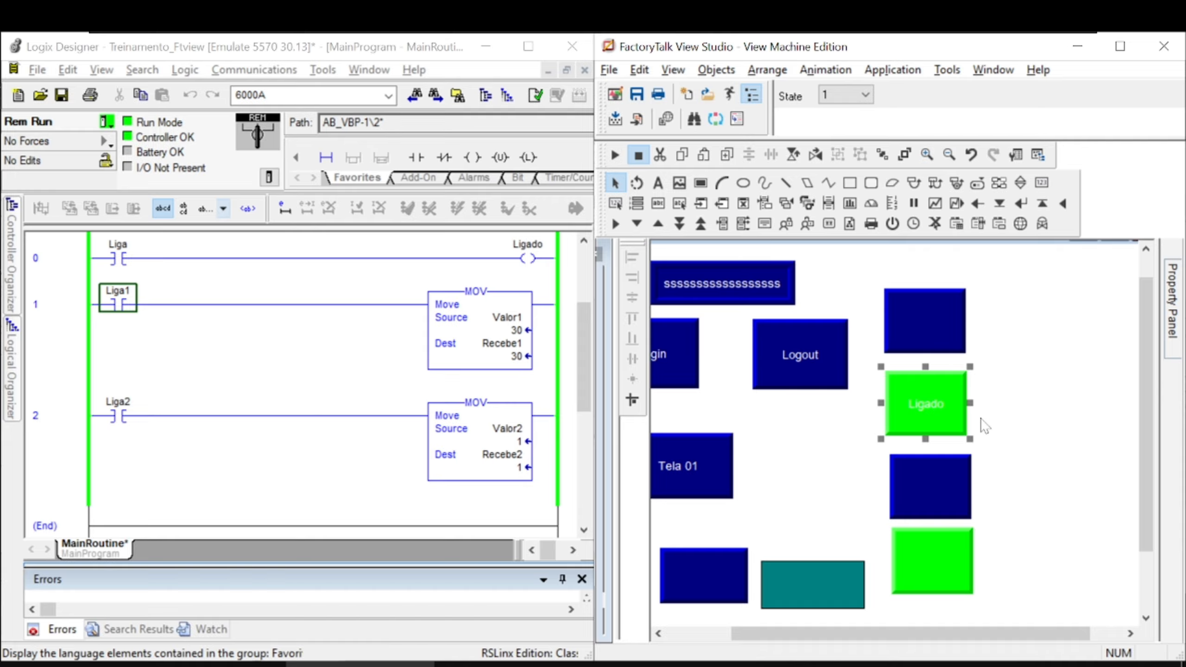
{"action": "mouse_move", "coordinate": [1172, 327]}
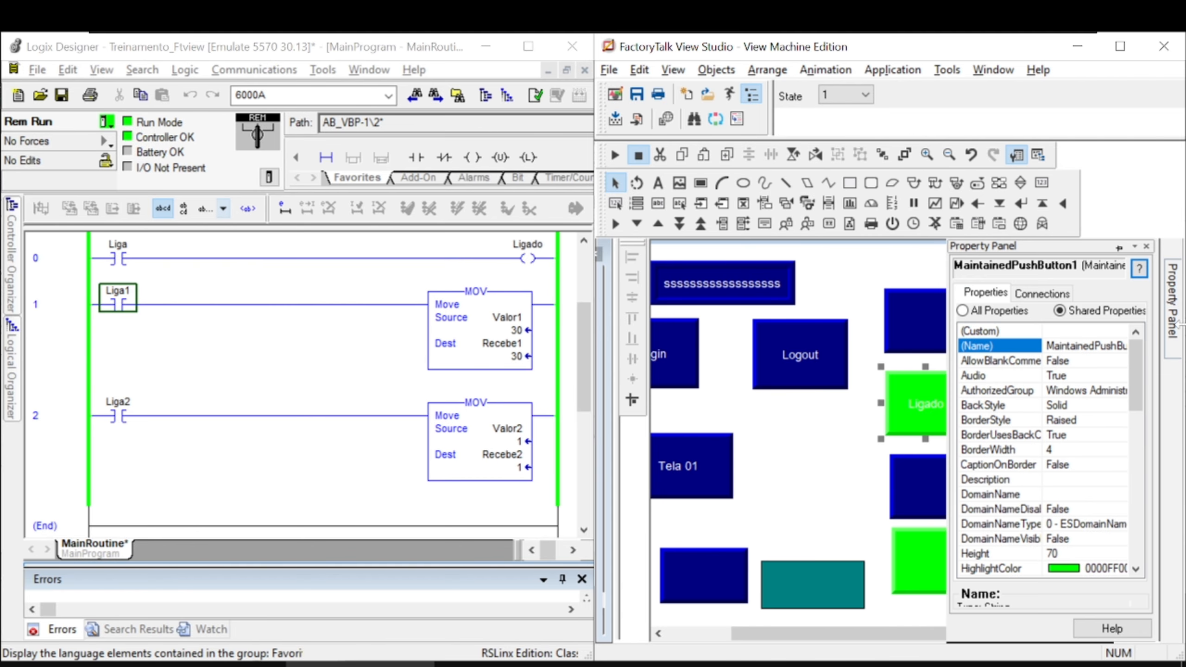
{"action": "left_click", "coordinate": [1034, 295]}
{"action": "left_click", "coordinate": [984, 293]}
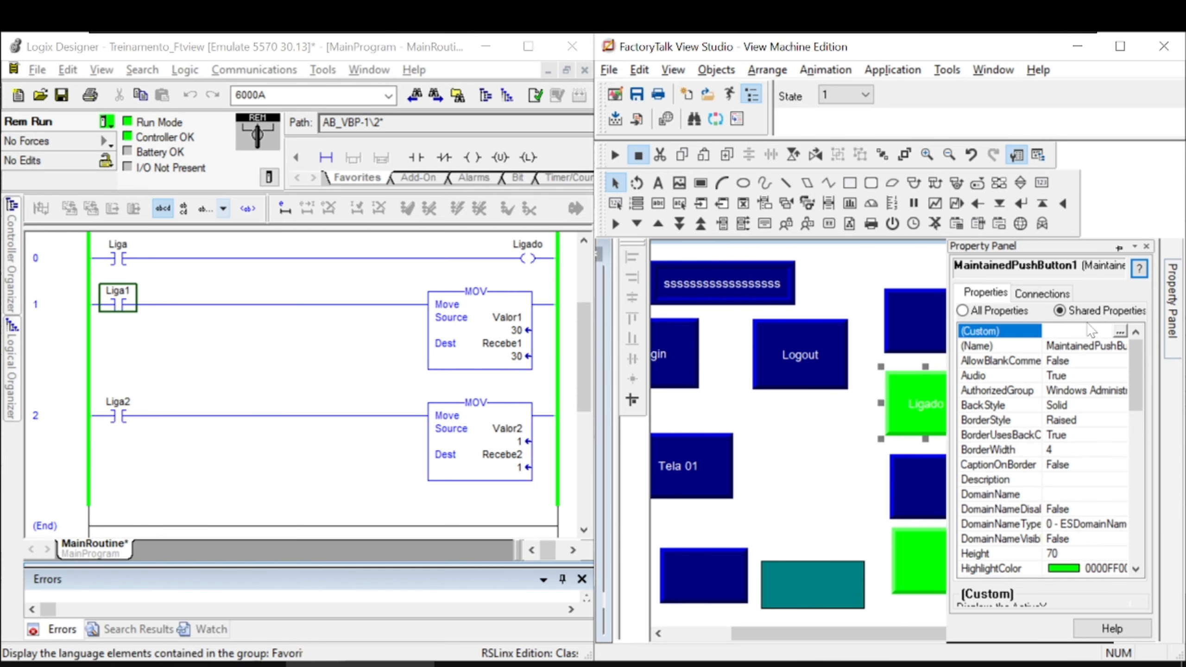
{"action": "left_click", "coordinate": [1120, 331]}
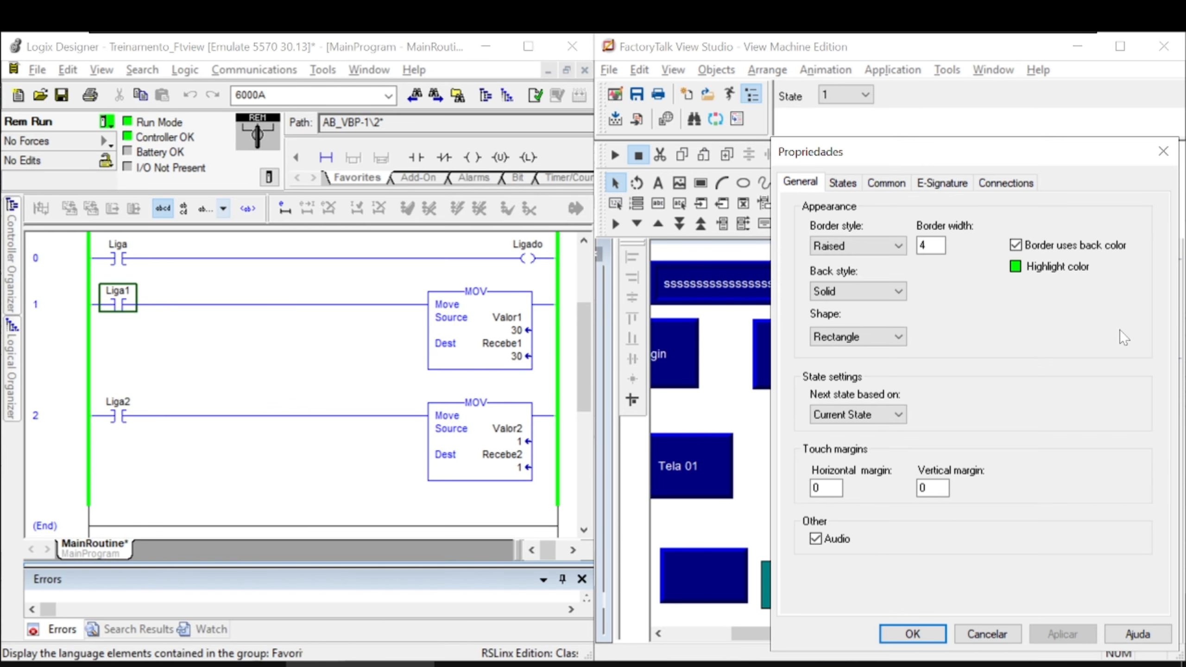
{"action": "left_click", "coordinate": [843, 184]}
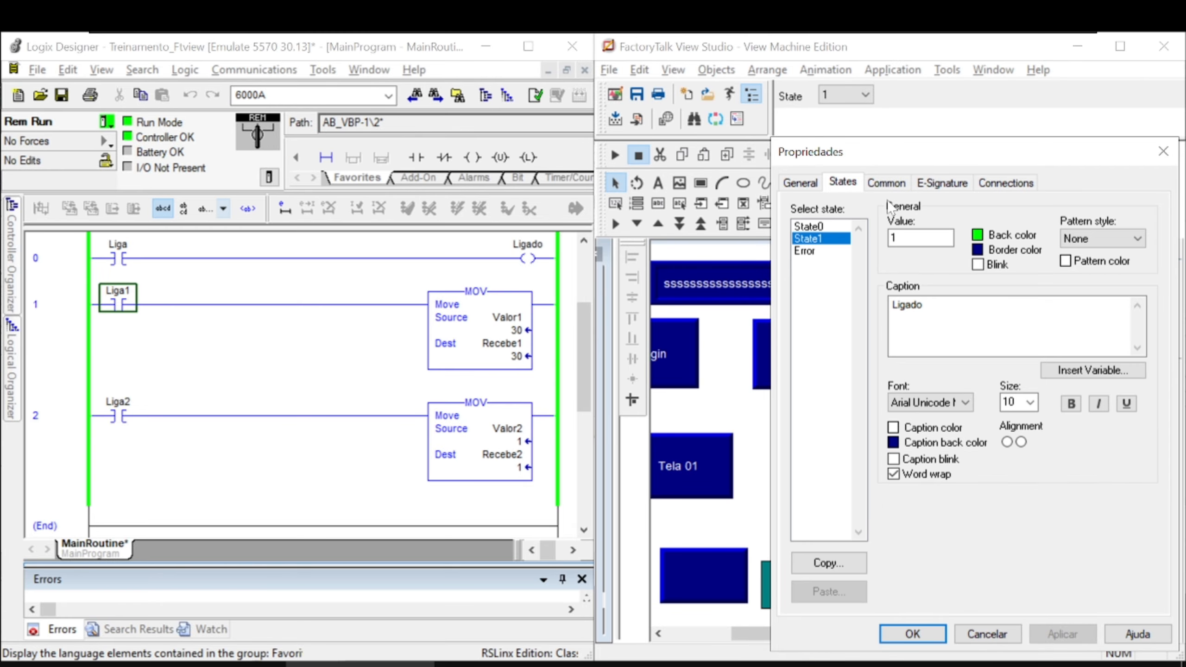
{"action": "left_click", "coordinate": [815, 227]}
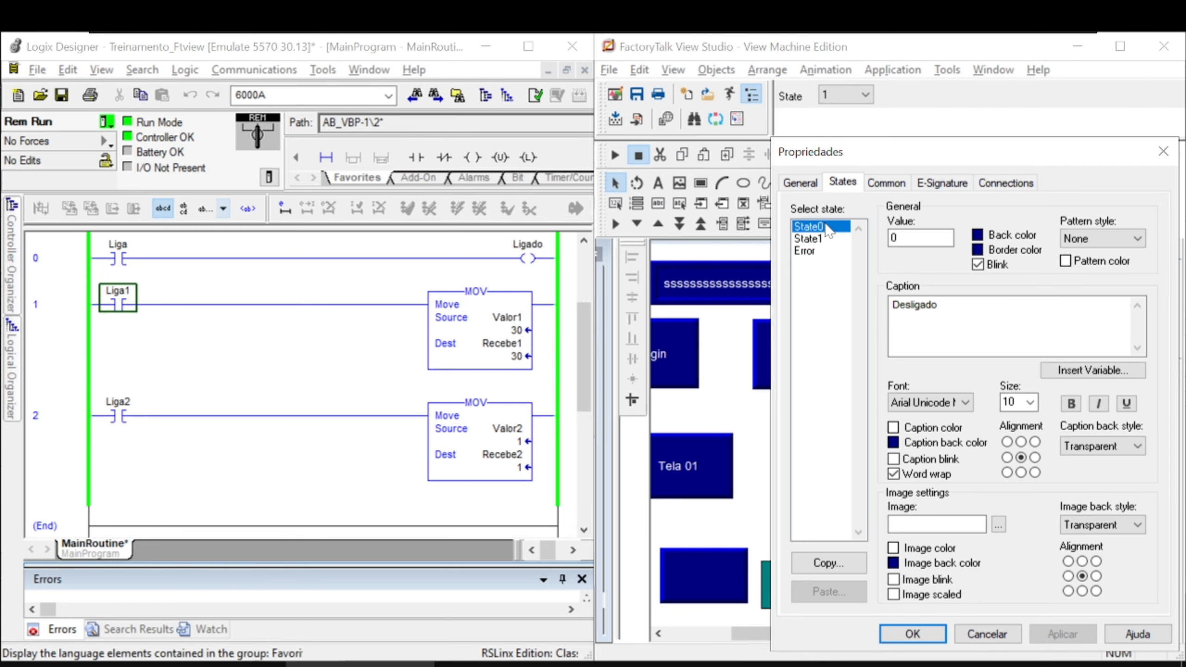
{"action": "left_click", "coordinate": [978, 235]}
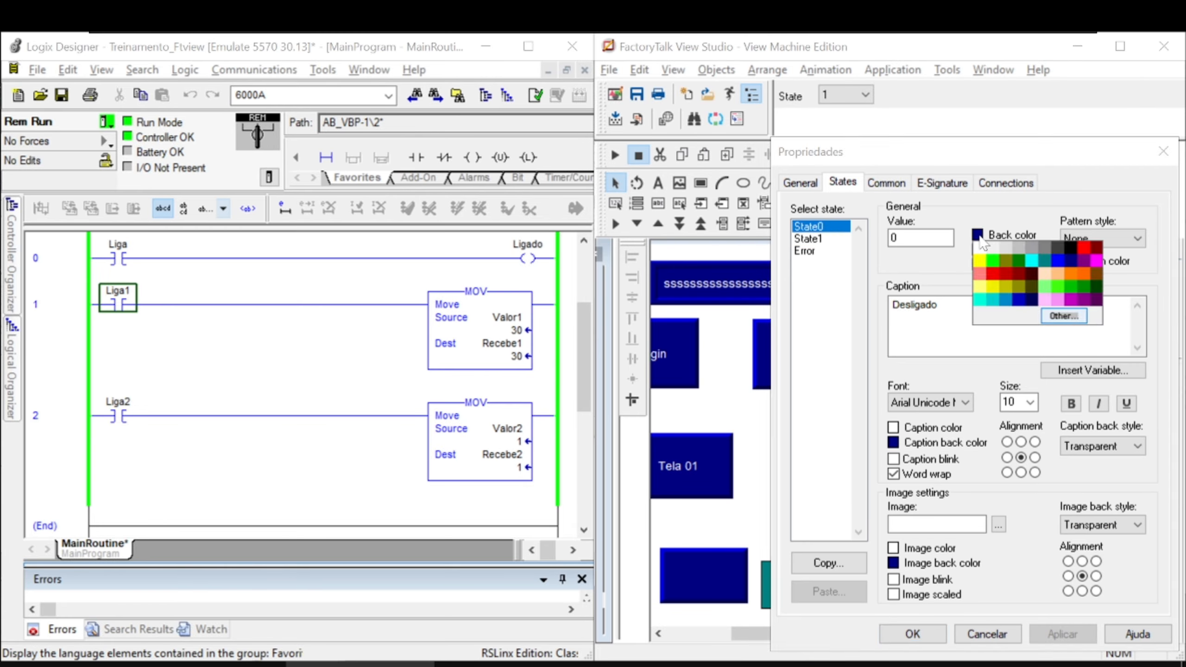
{"action": "left_click", "coordinate": [1091, 252]}
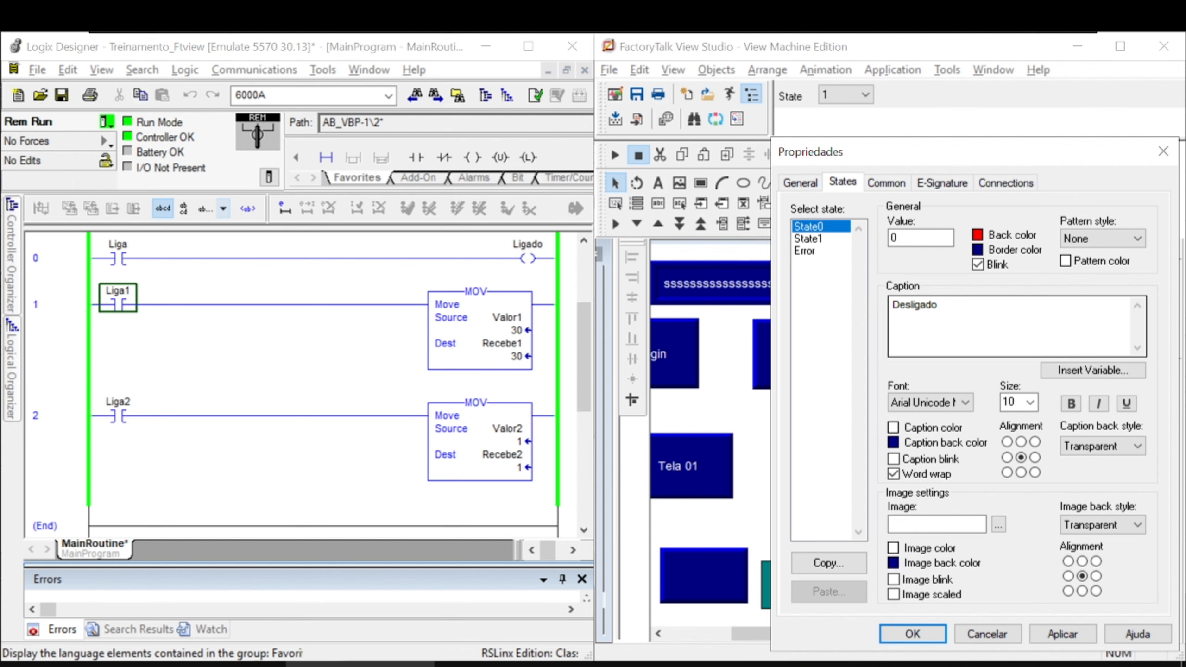
{"action": "left_click", "coordinate": [821, 238]}
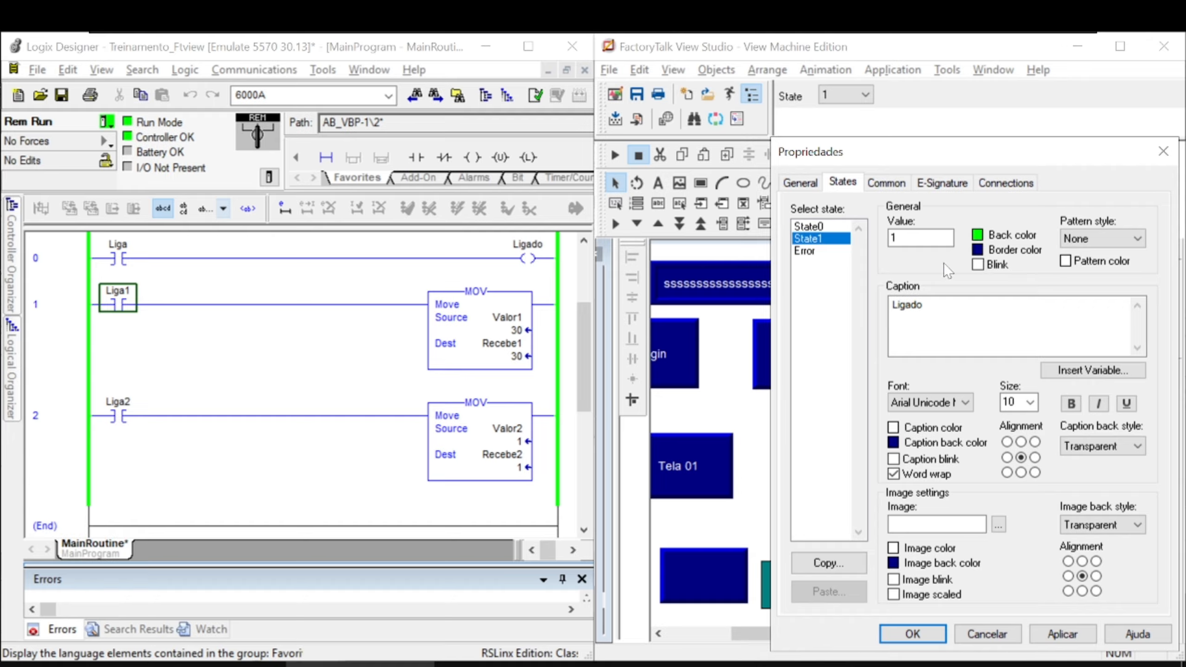
Step: Clear the Indicator tag connection of the maintained push button, apply the changes, and briefly test-run the display
{"action": "left_click", "coordinate": [1005, 188]}
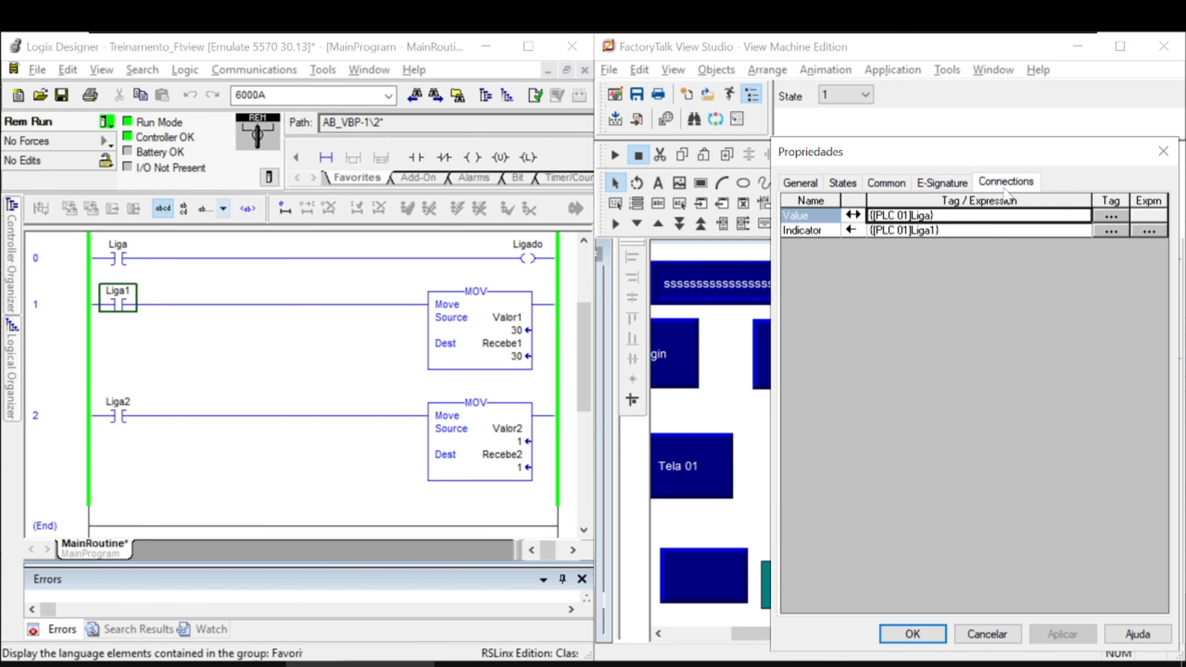
{"action": "left_click", "coordinate": [940, 231]}
{"action": "key", "text": "BackSpace"}
{"action": "key", "text": "BackSpace"}
{"action": "key", "text": "BackSpace"}
{"action": "key", "text": "BackSpace"}
{"action": "key", "text": "BackSpace"}
{"action": "key", "text": "BackSpace"}
{"action": "key", "text": "BackSpace"}
{"action": "key", "text": "BackSpace"}
{"action": "key", "text": "BackSpace"}
{"action": "key", "text": "BackSpace"}
{"action": "key", "text": "BackSpace"}
{"action": "key", "text": "BackSpace"}
{"action": "key", "text": "BackSpace"}
{"action": "key", "text": "BackSpace"}
{"action": "key", "text": "BackSpace"}
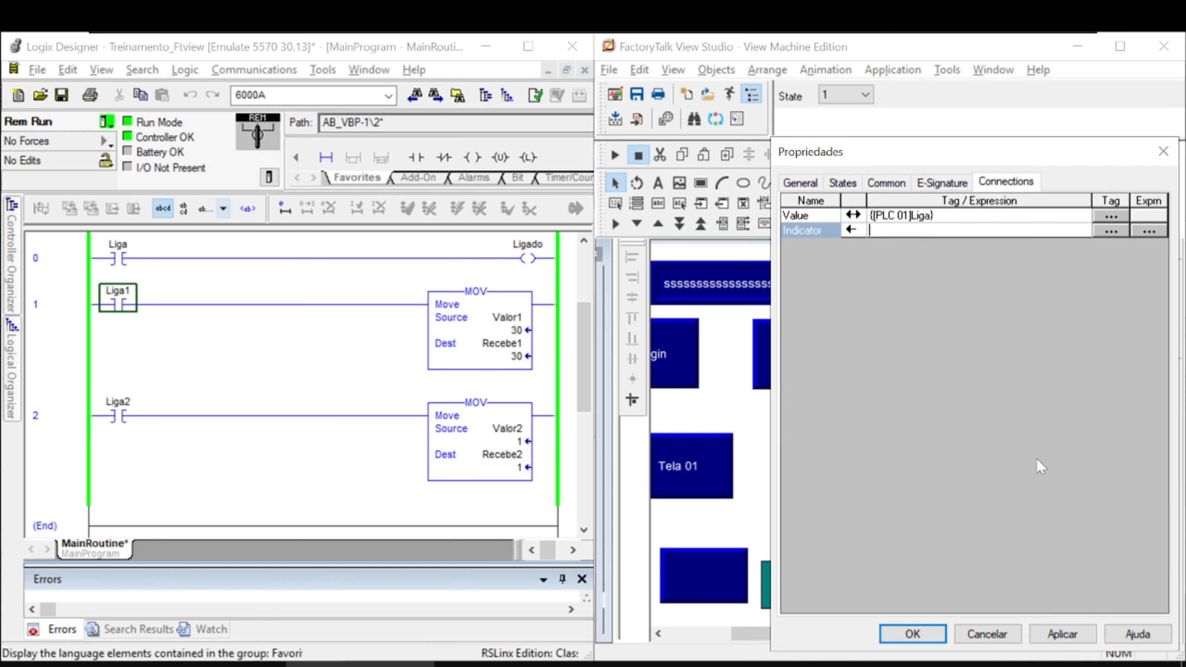
{"action": "left_click", "coordinate": [1065, 630]}
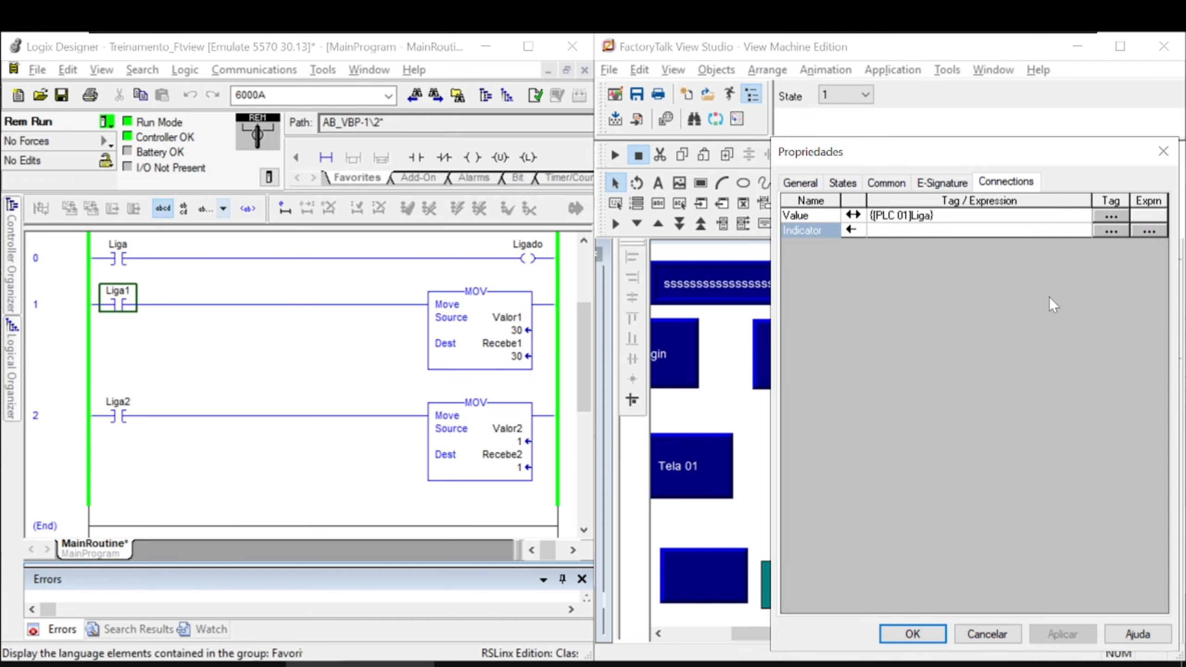
{"action": "left_click", "coordinate": [912, 633]}
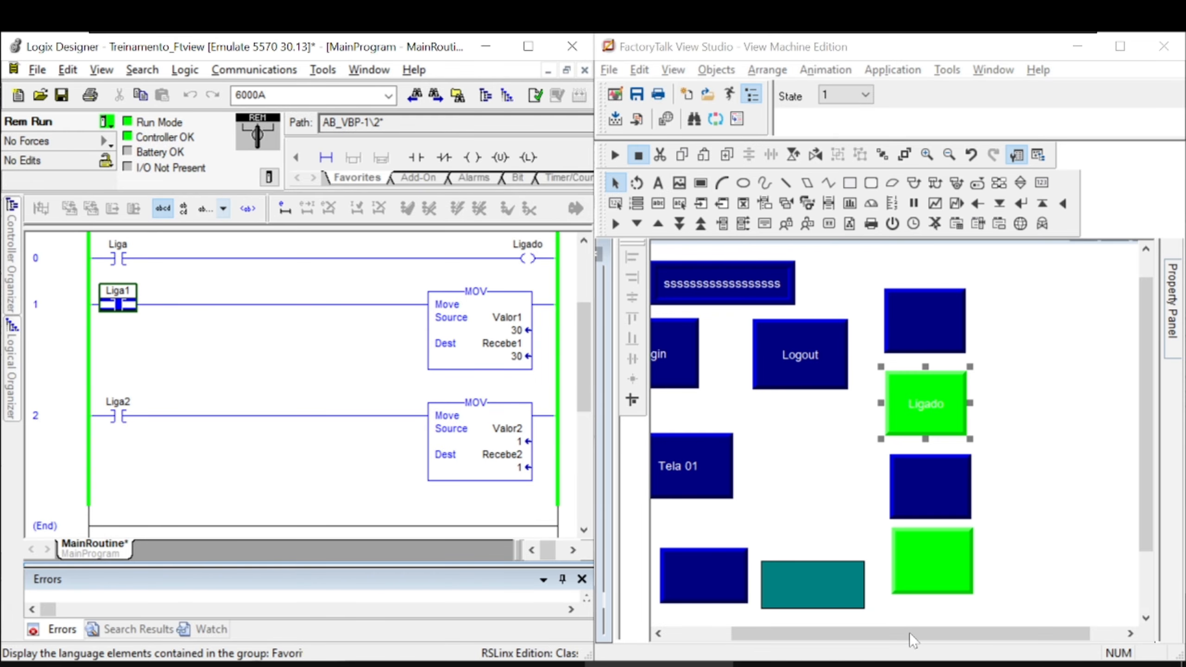
{"action": "left_click", "coordinate": [615, 155]}
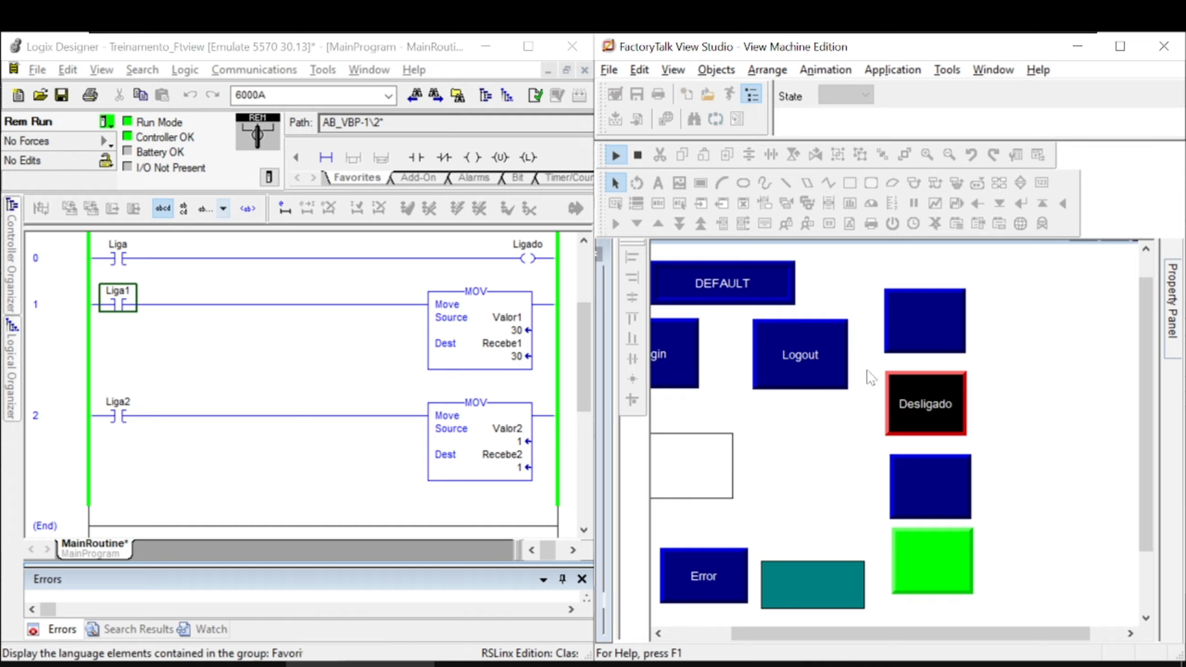
{"action": "left_click", "coordinate": [638, 156]}
Step: Turn off Blink for State0 of the maintained push button and apply the change
{"action": "left_click", "coordinate": [938, 383]}
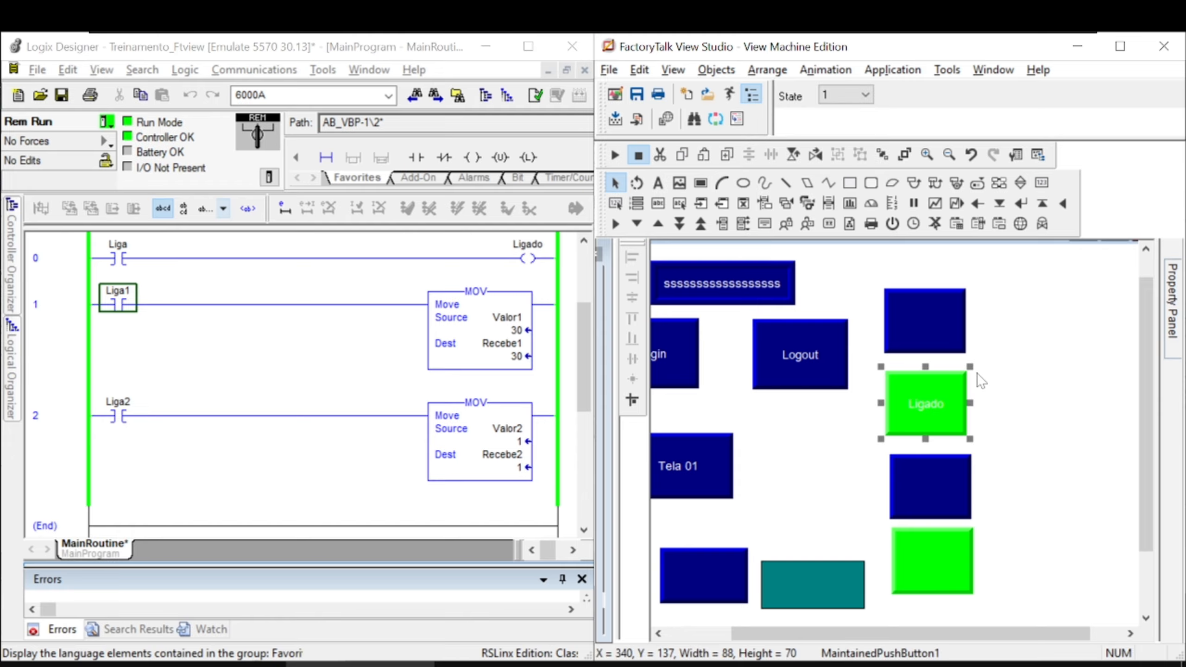
{"action": "mouse_move", "coordinate": [1173, 327]}
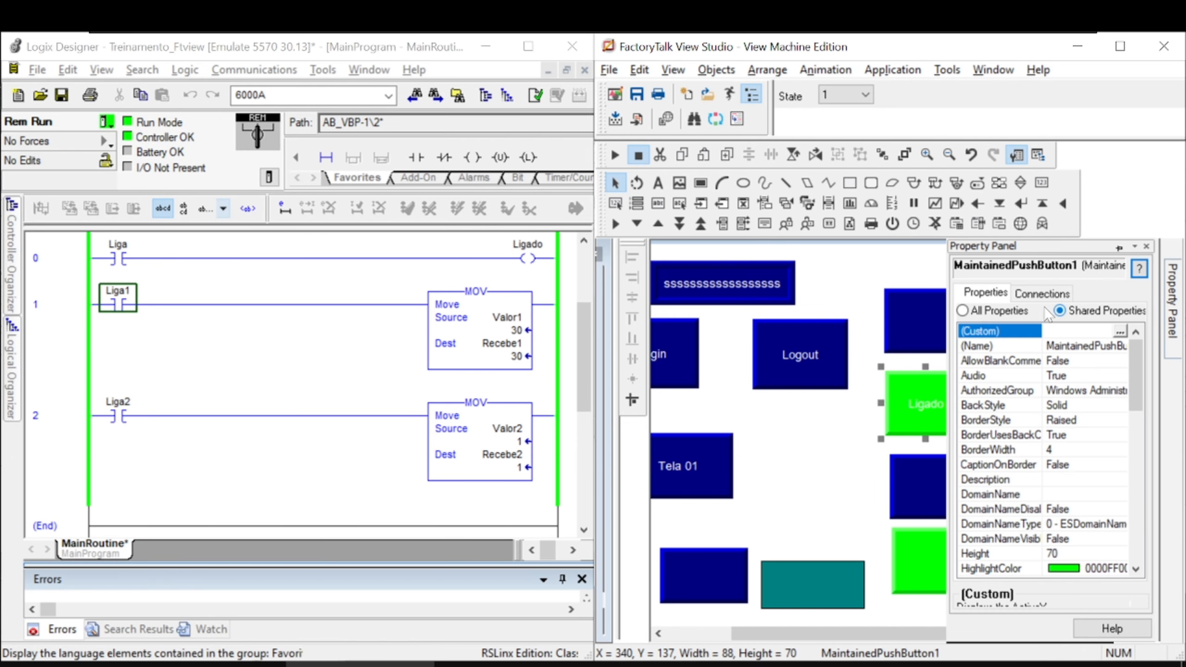
{"action": "left_click", "coordinate": [1125, 332]}
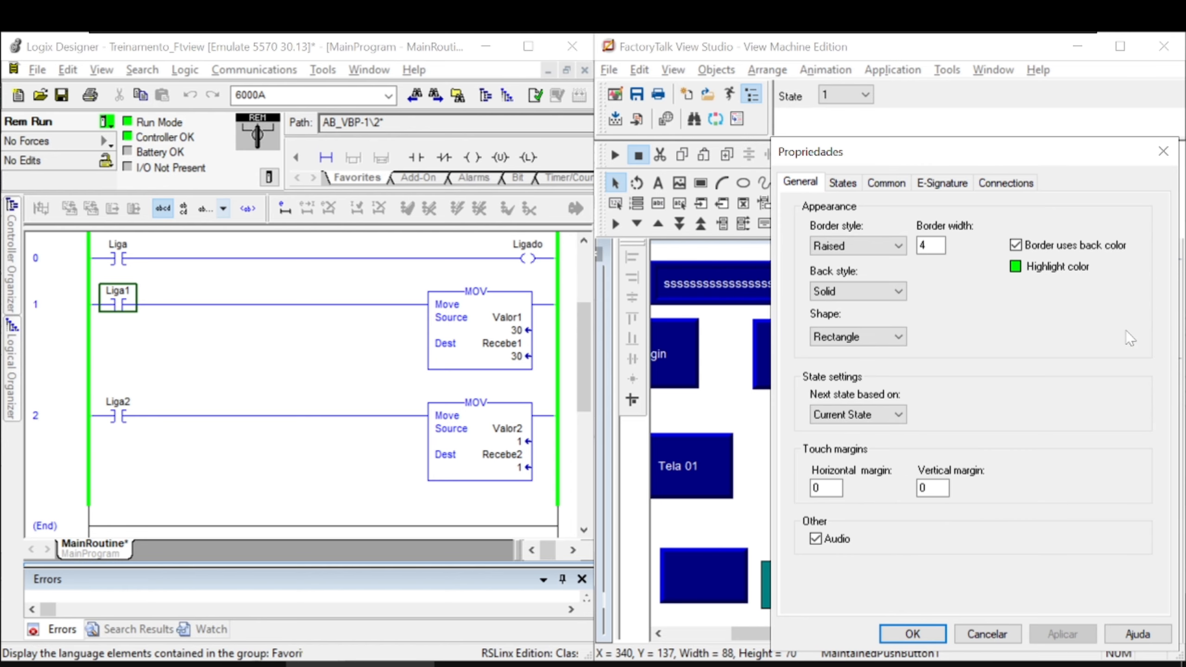
{"action": "left_click", "coordinate": [843, 182]}
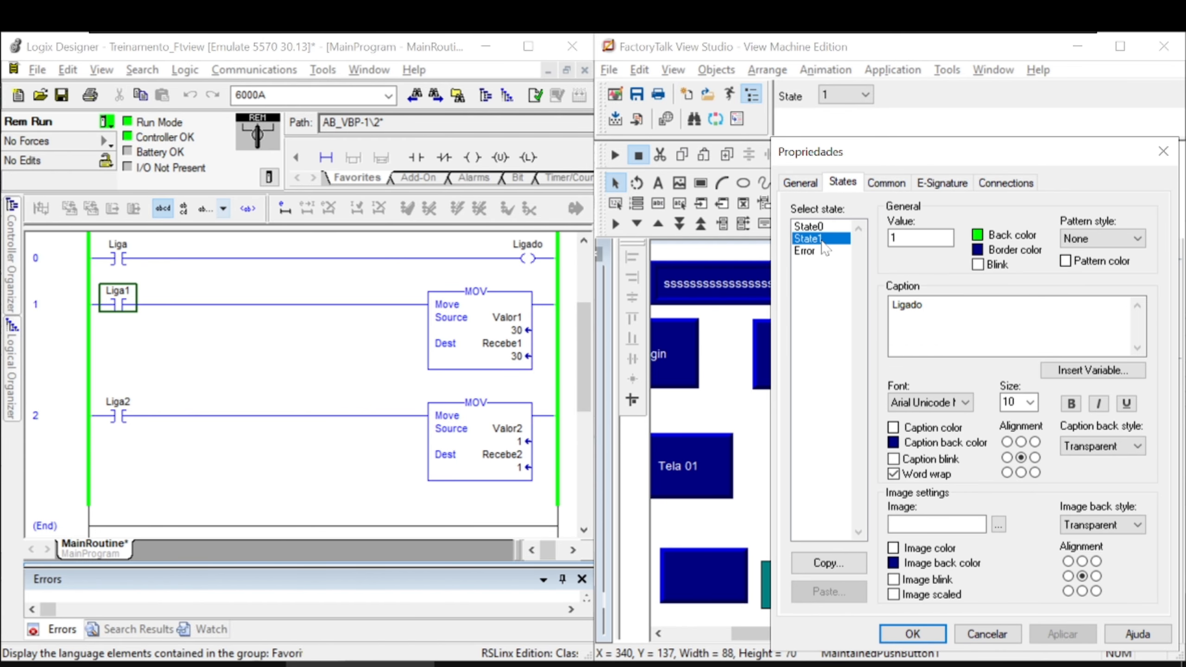
{"action": "left_click", "coordinate": [820, 229]}
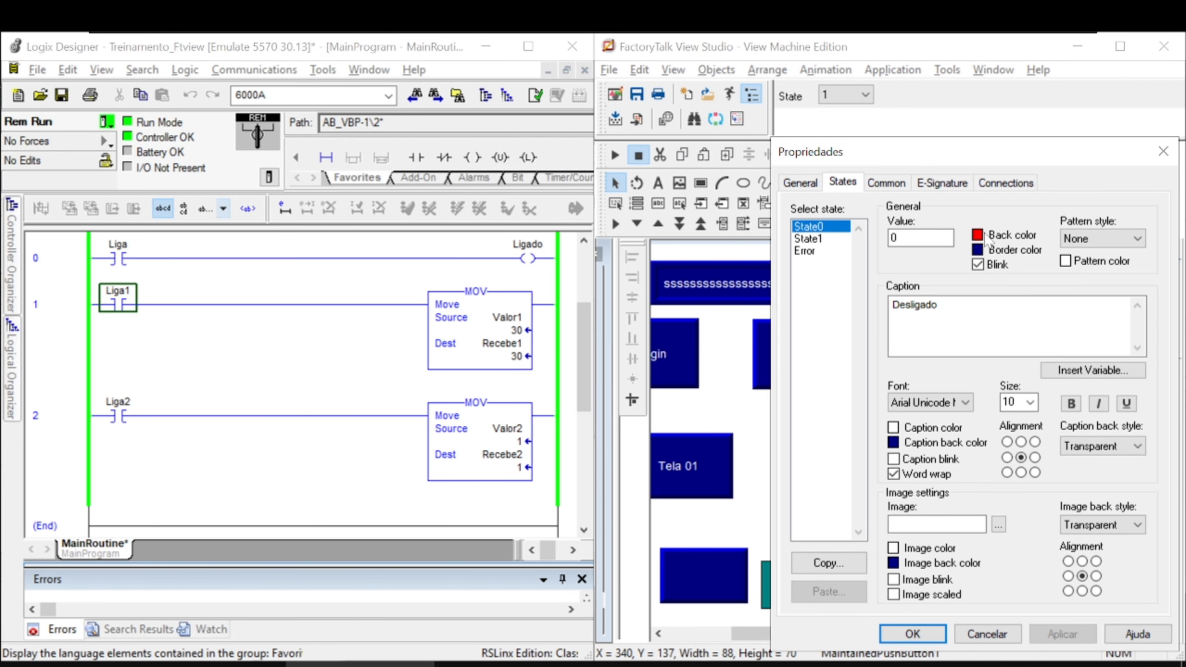
{"action": "left_click", "coordinate": [979, 268]}
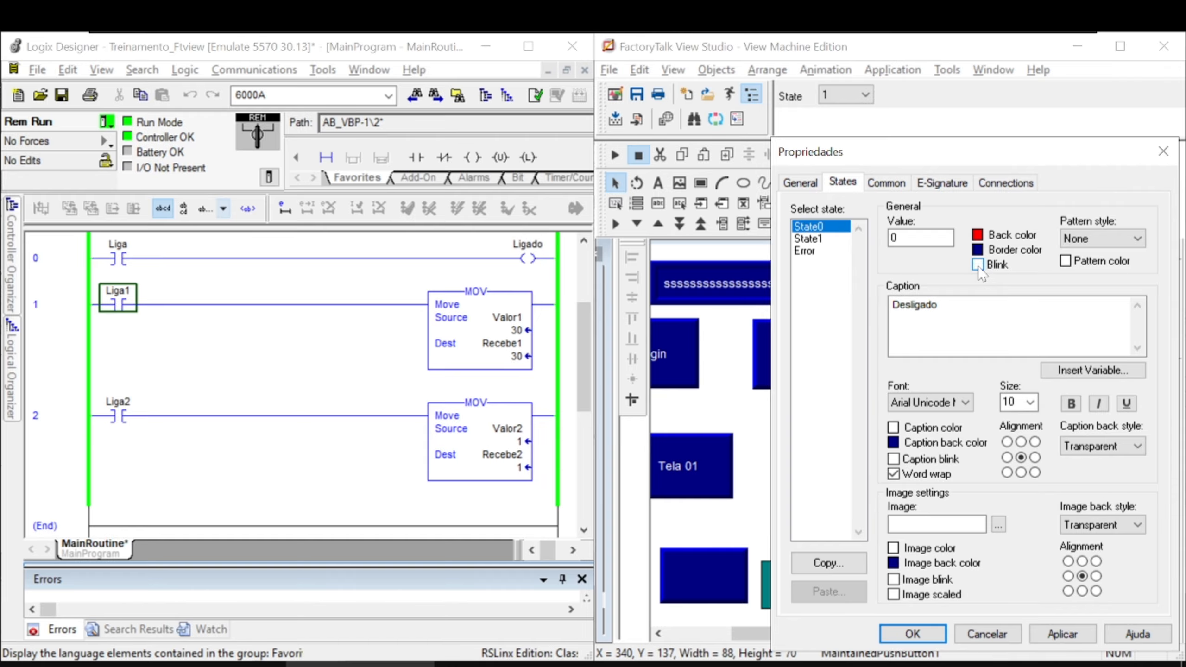
{"action": "left_click", "coordinate": [1069, 638]}
{"action": "left_click", "coordinate": [913, 634]}
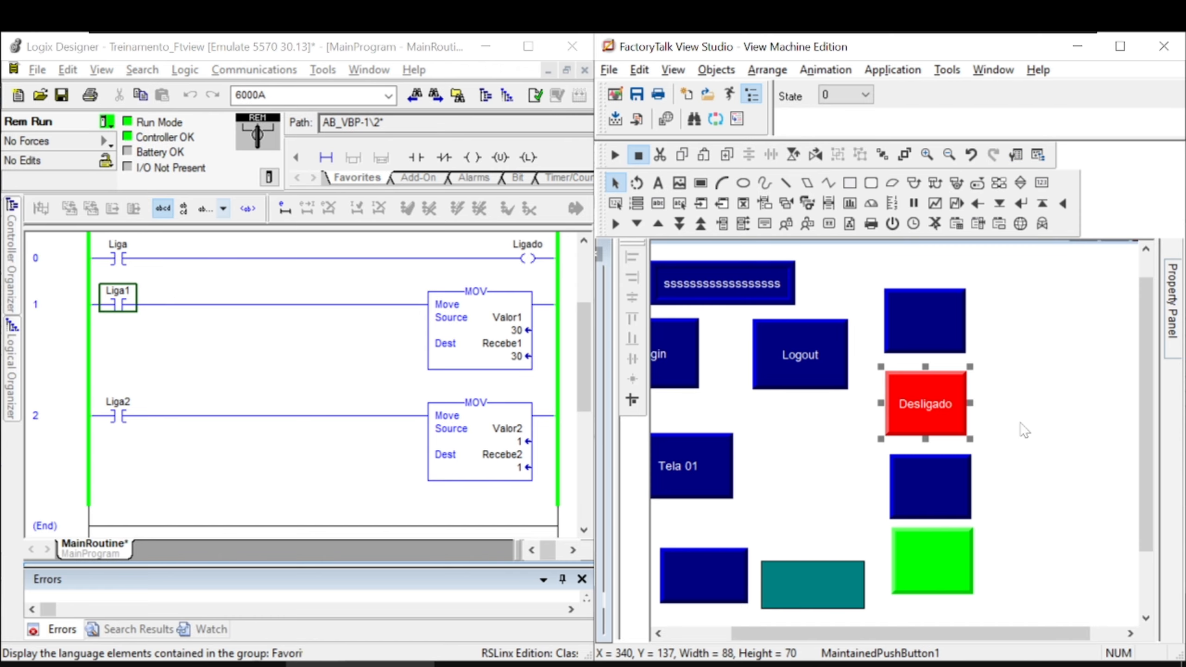
Step: Test-run the display, switching the maintained push button on and off while watching the Liga contact in rung 0
{"action": "left_click", "coordinate": [615, 156]}
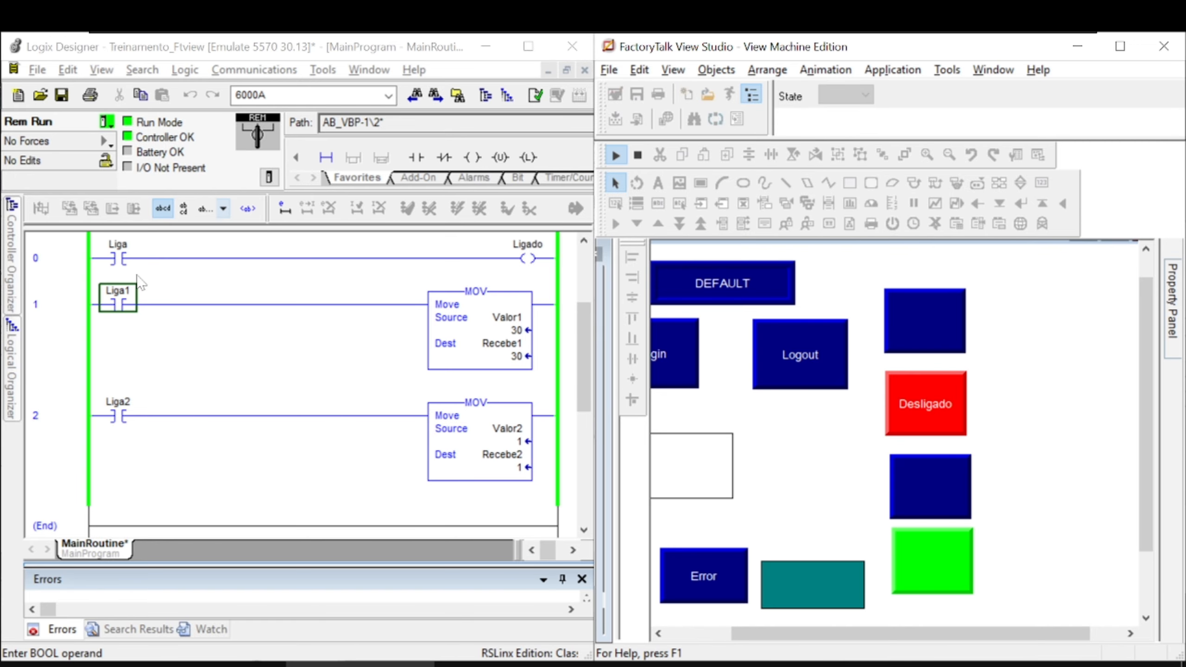
{"action": "left_click", "coordinate": [114, 261]}
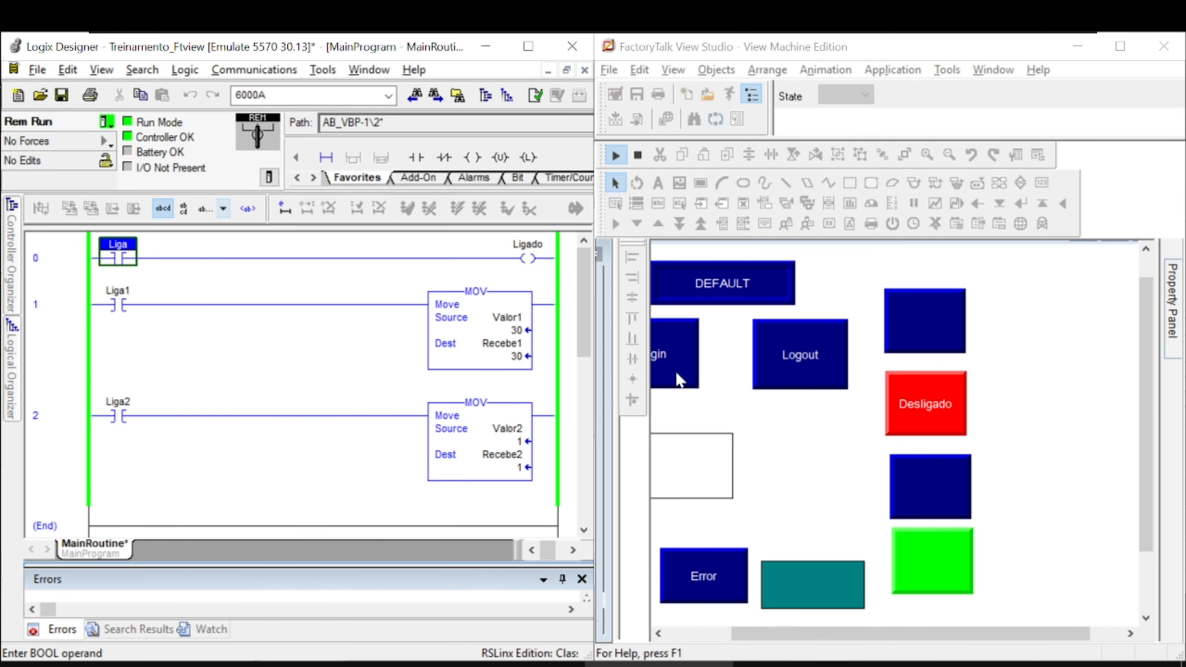
{"action": "left_click", "coordinate": [925, 406]}
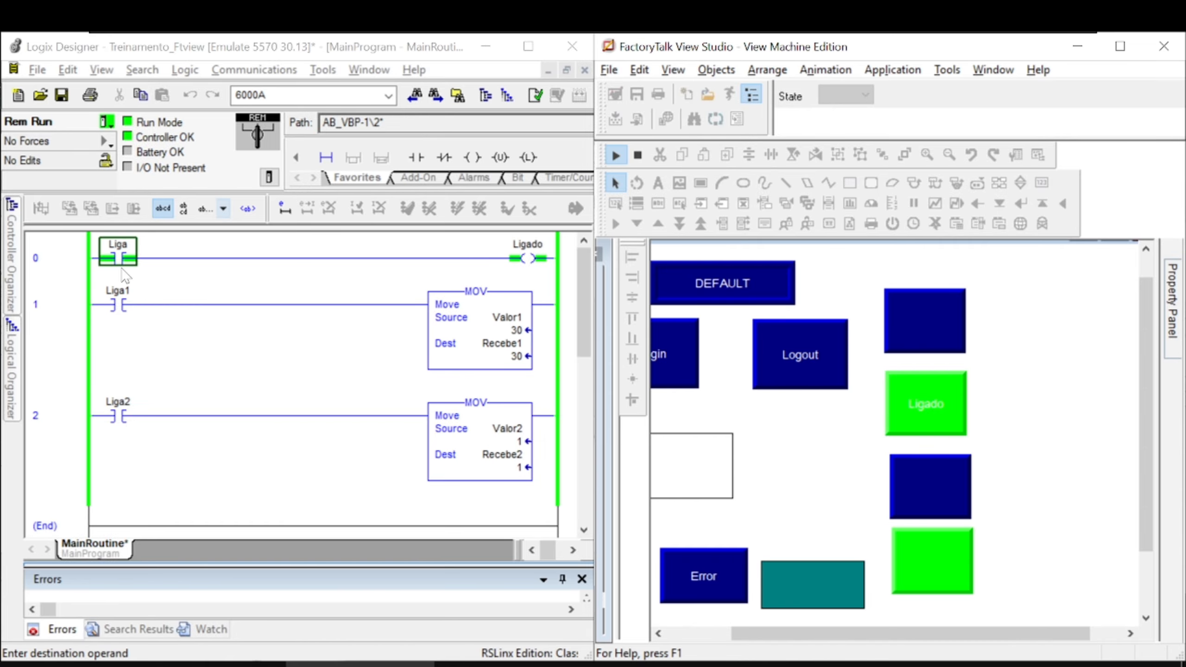
{"action": "left_click", "coordinate": [922, 420]}
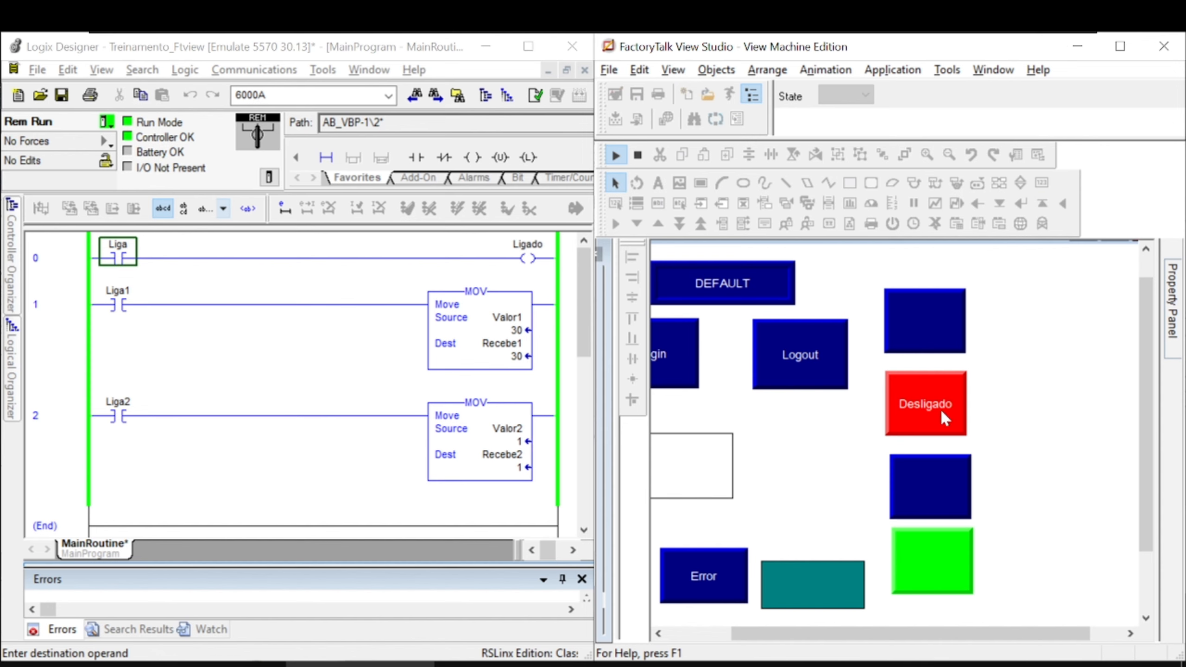
{"action": "left_click", "coordinate": [638, 154]}
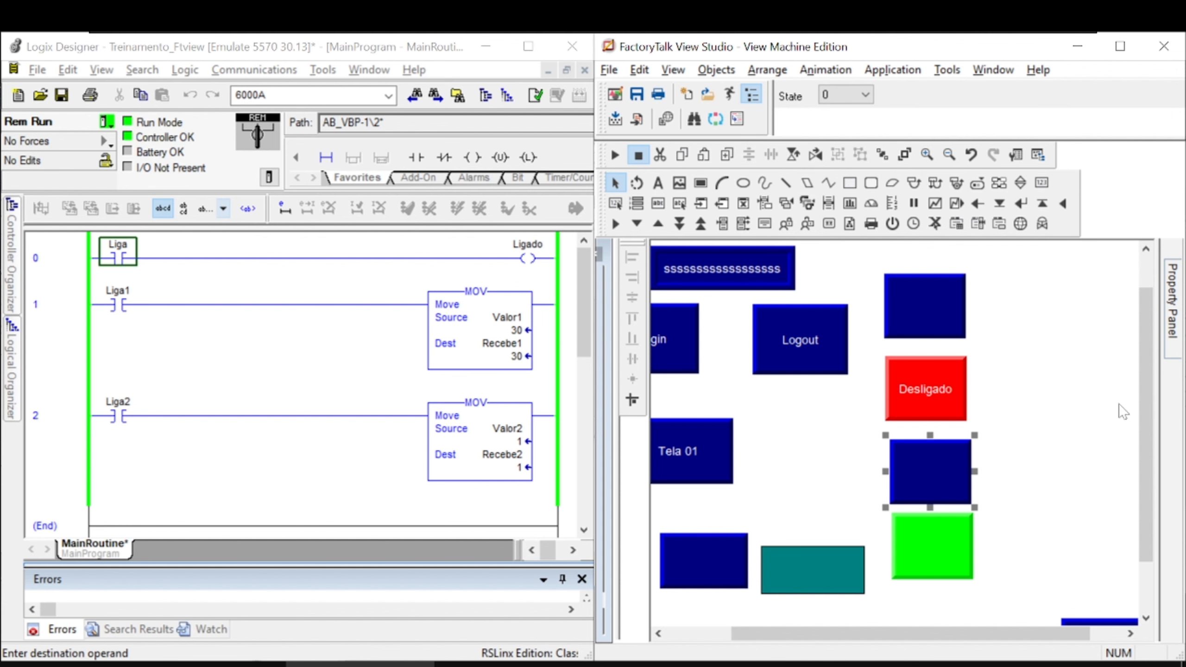
Step: Set the Value connection of the latched push button to {[PLC 01]Liga}, check its Handshake connection, and apply the changes
{"action": "left_click", "coordinate": [1172, 302]}
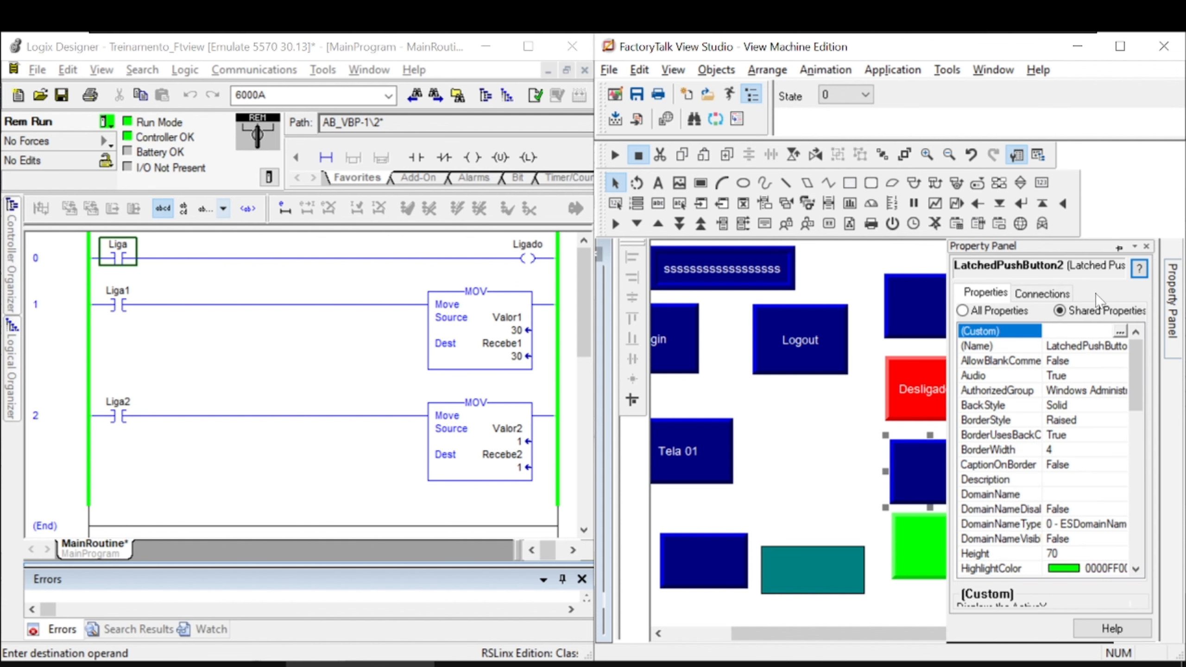
{"action": "left_click", "coordinate": [1120, 332]}
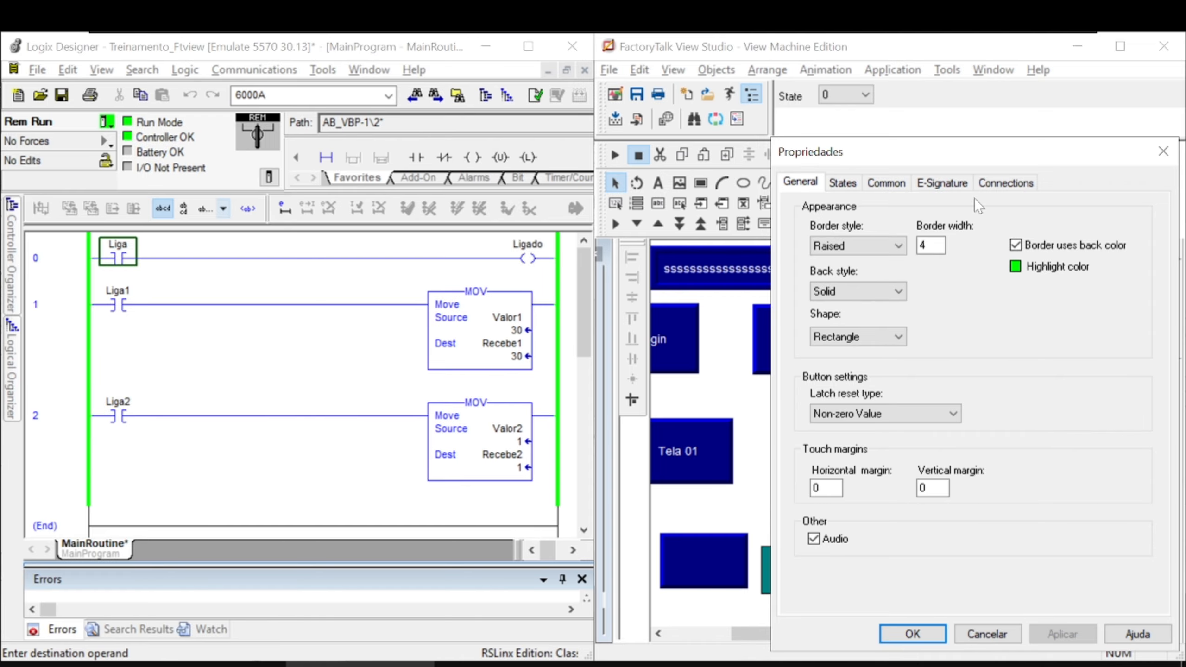
{"action": "left_click", "coordinate": [1000, 184]}
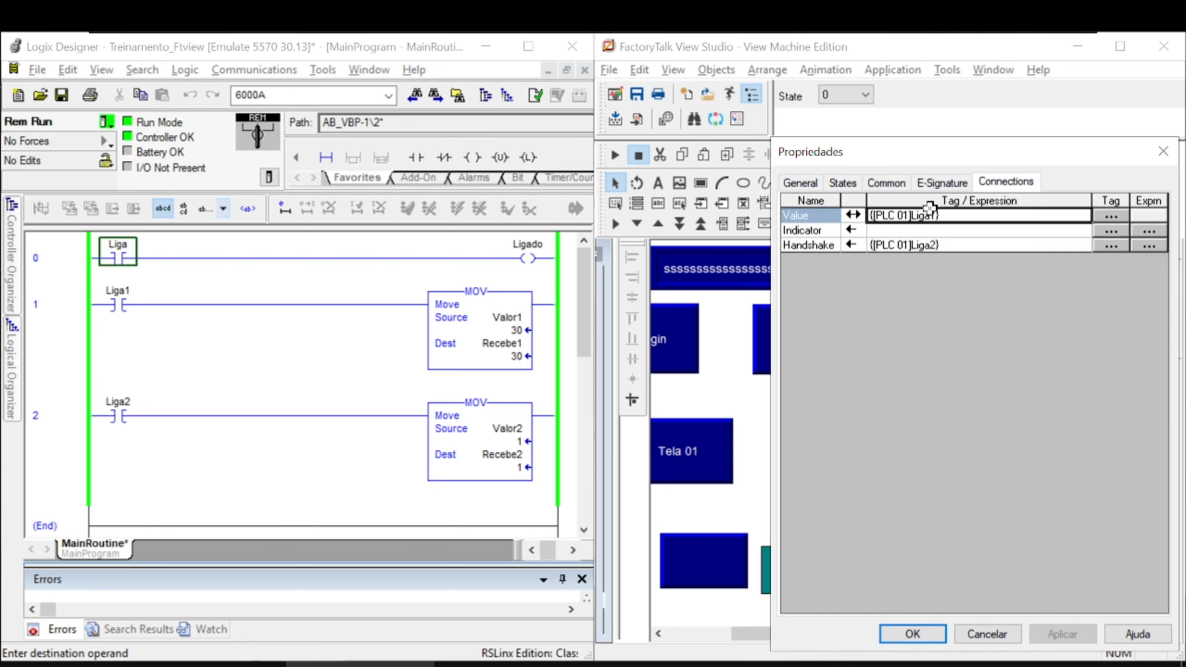
{"action": "left_click", "coordinate": [937, 216]}
{"action": "key", "text": "Left"}
{"action": "key", "text": "BackSpace"}
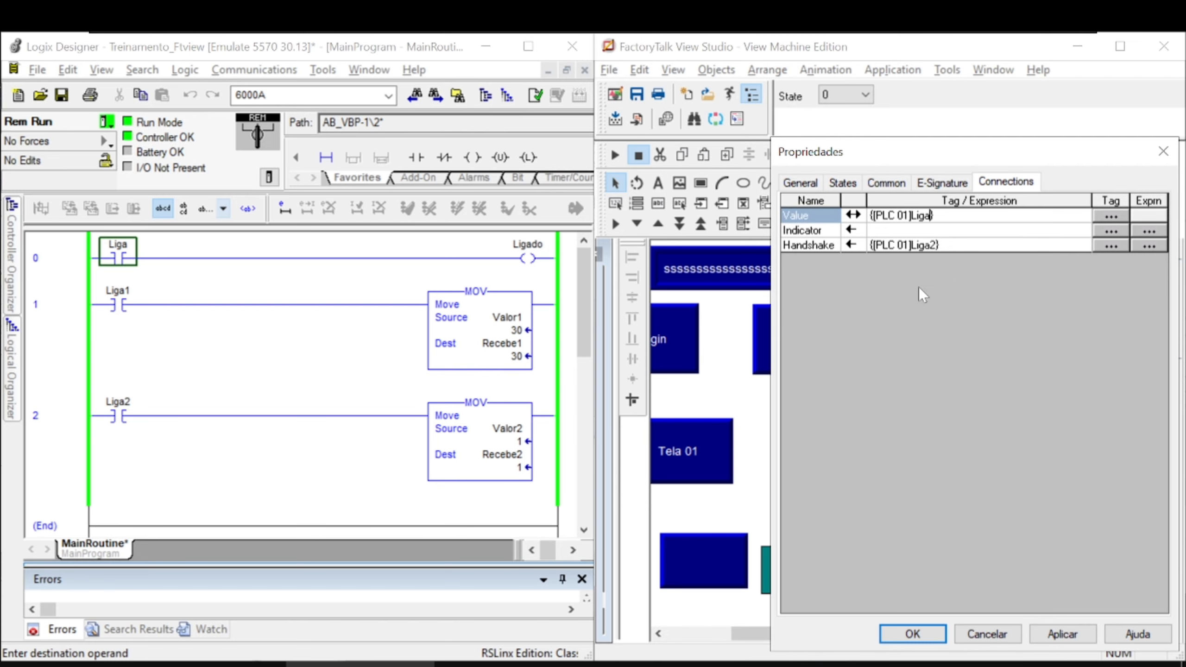
{"action": "left_click", "coordinate": [814, 247]}
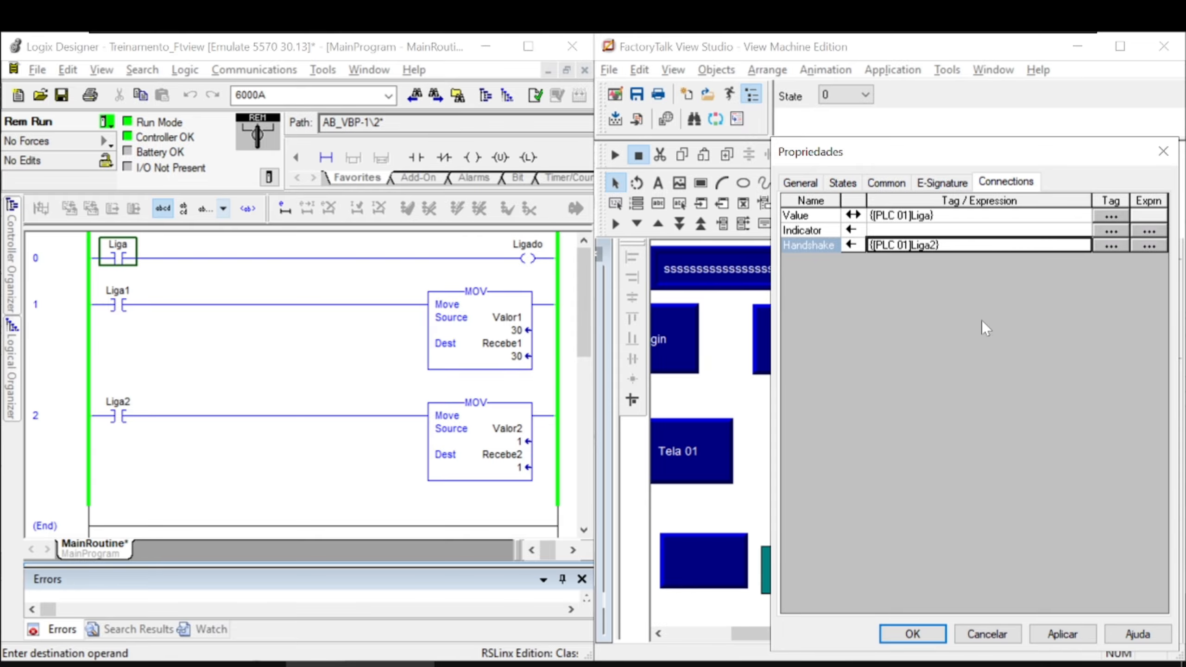
{"action": "left_click", "coordinate": [1054, 636]}
{"action": "left_click", "coordinate": [912, 634]}
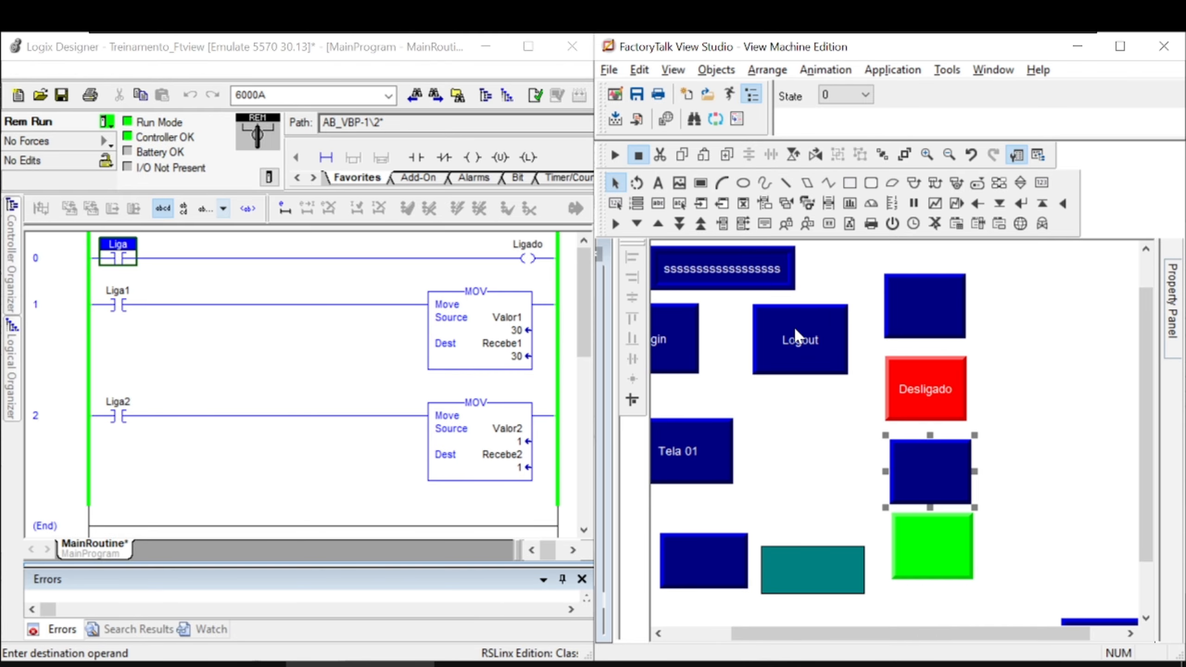
Step: Test-run the display, operating the latched, multistate and uppermost momentary push buttons to check their effect on the ladder rungs
{"action": "left_click", "coordinate": [616, 155]}
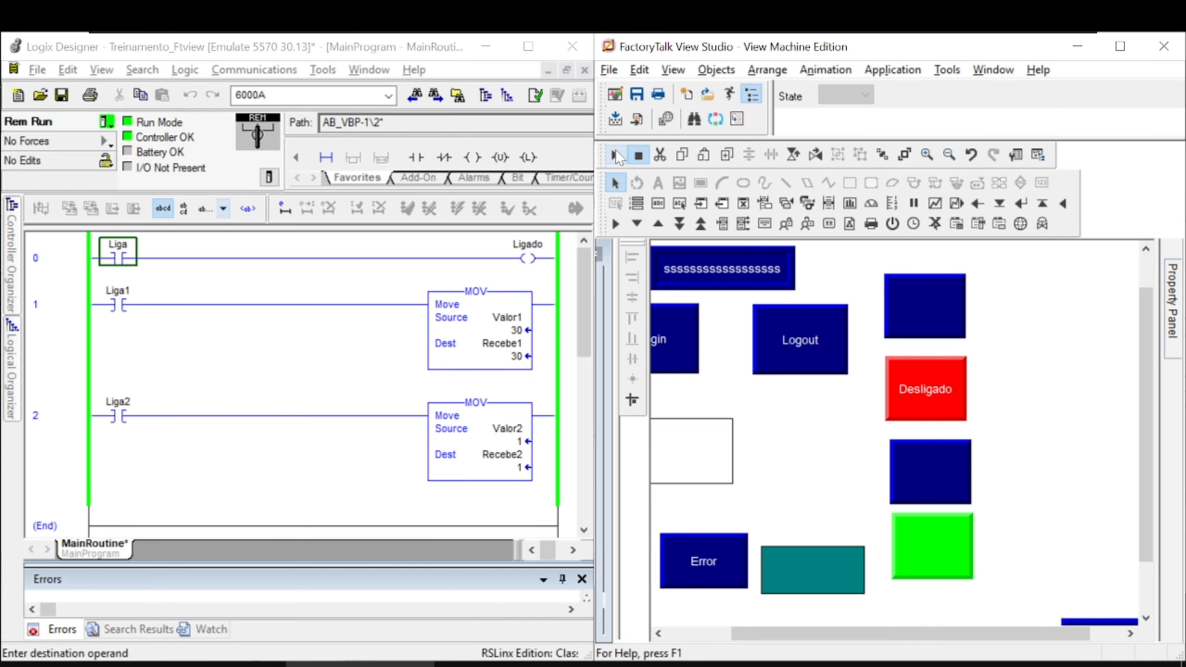
{"action": "left_click", "coordinate": [919, 463]}
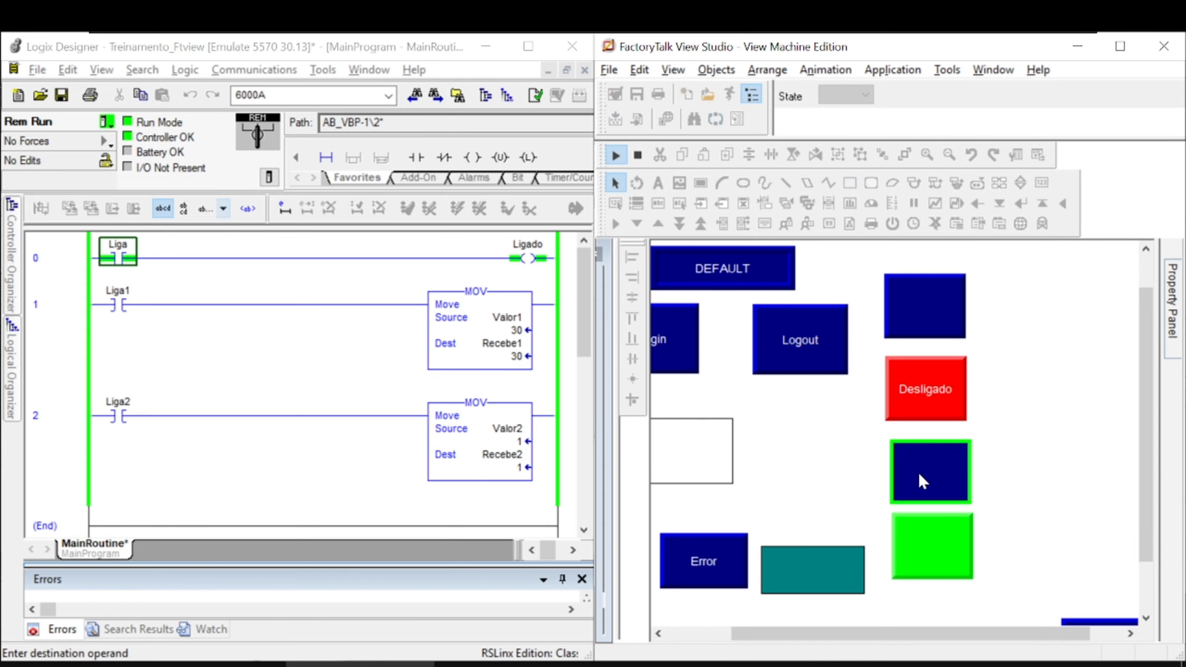
{"action": "left_click", "coordinate": [893, 317]}
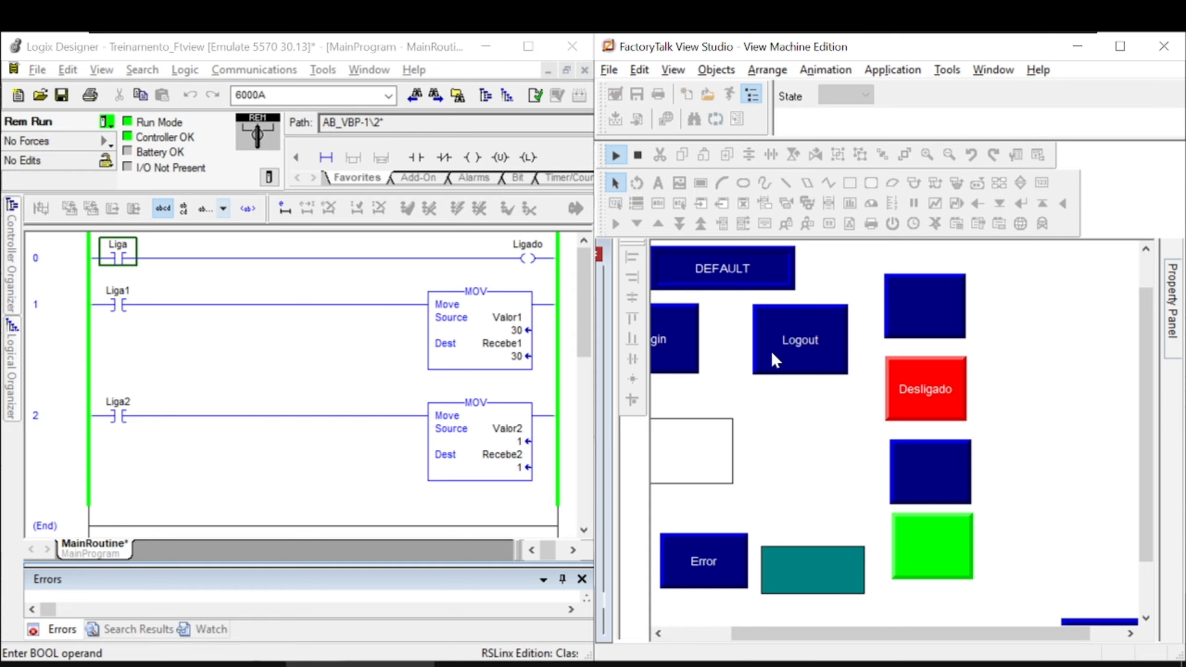
{"action": "left_click", "coordinate": [949, 536]}
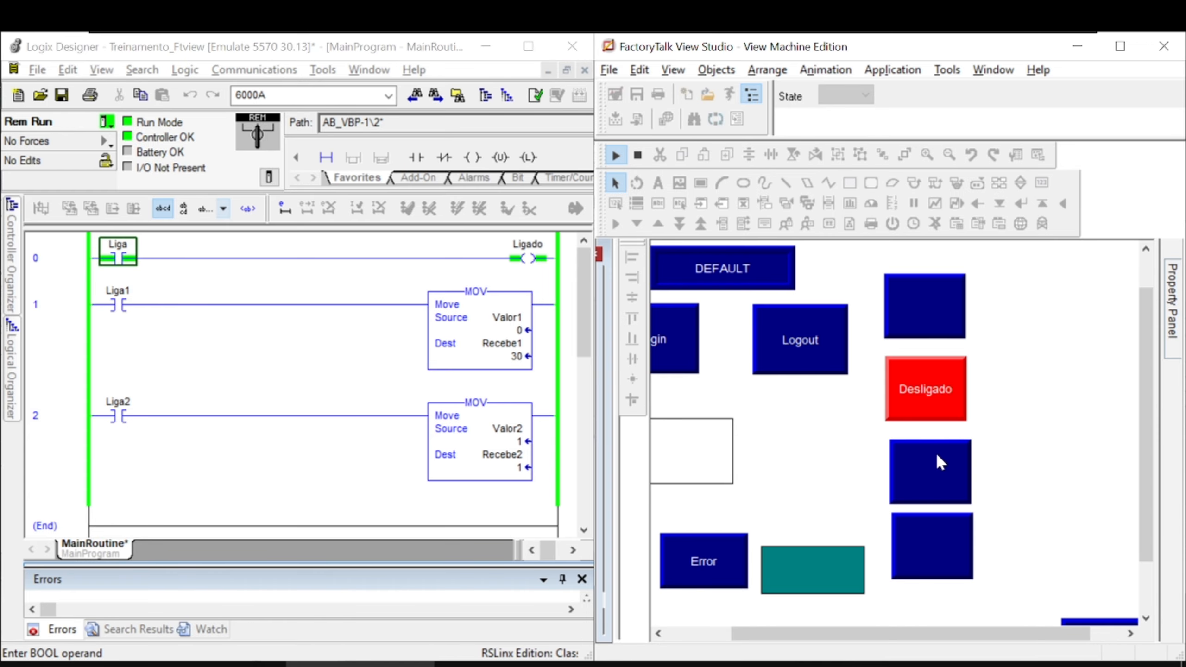
{"action": "left_click", "coordinate": [927, 322]}
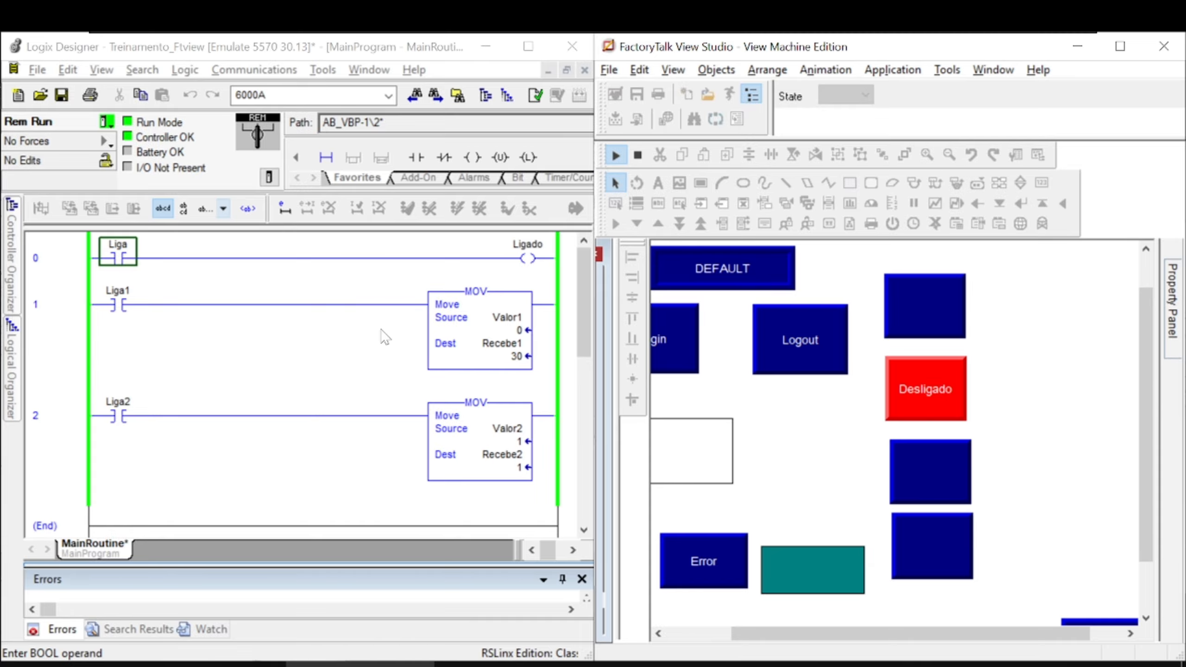
{"action": "left_click", "coordinate": [638, 157]}
Step: Examine the values, back colors and blink settings of State0, State1 and State2 of the multistate push button
{"action": "left_click", "coordinate": [903, 522]}
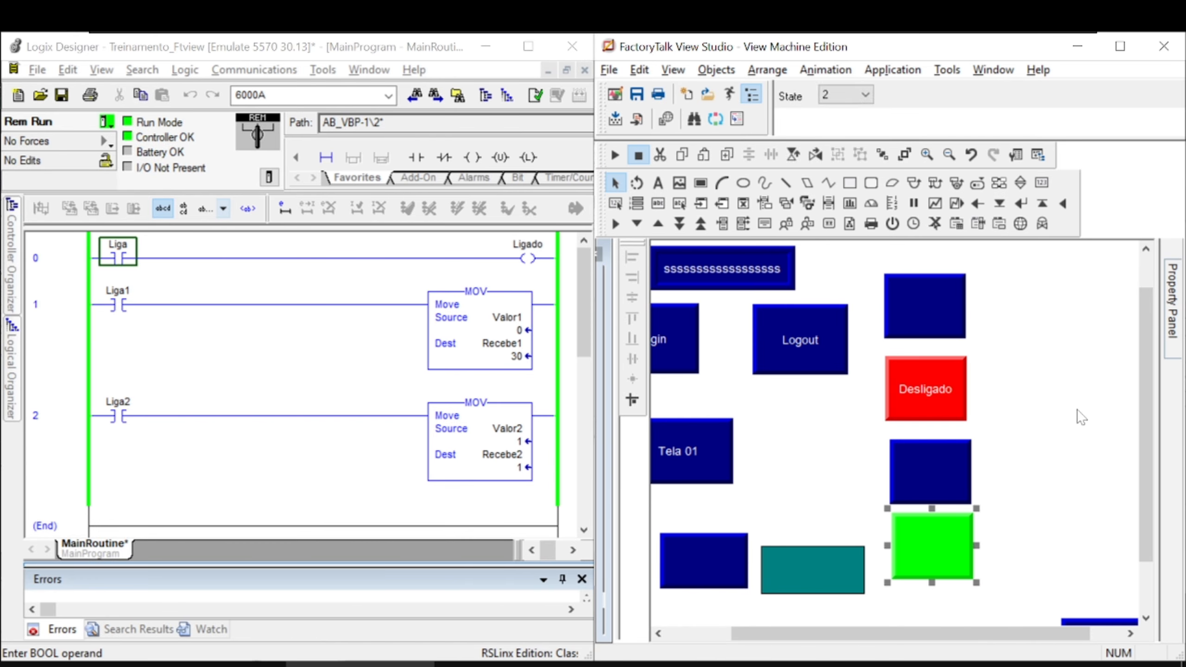
{"action": "left_click", "coordinate": [958, 547]}
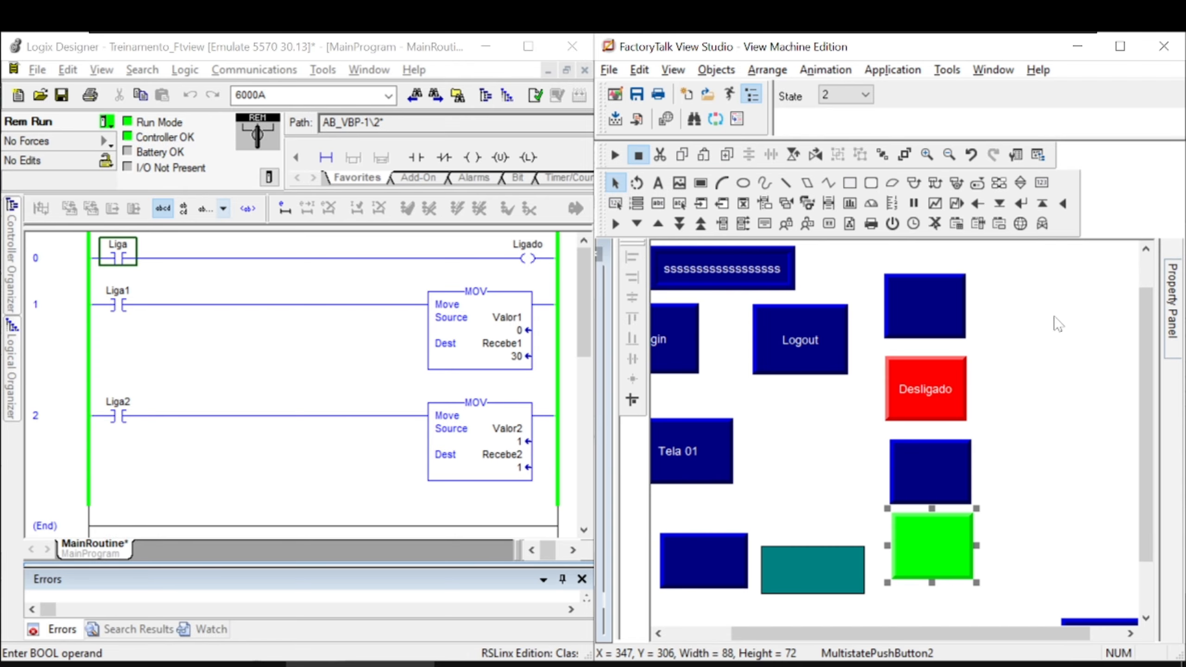
{"action": "mouse_move", "coordinate": [1175, 332]}
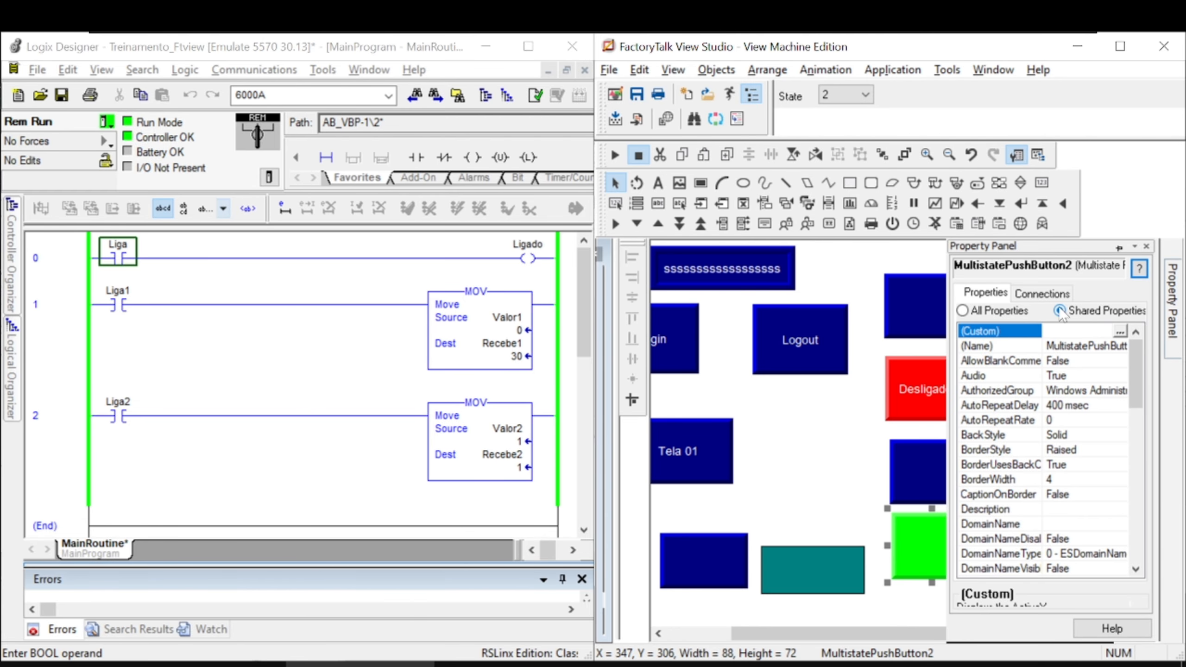
{"action": "left_click", "coordinate": [1120, 332]}
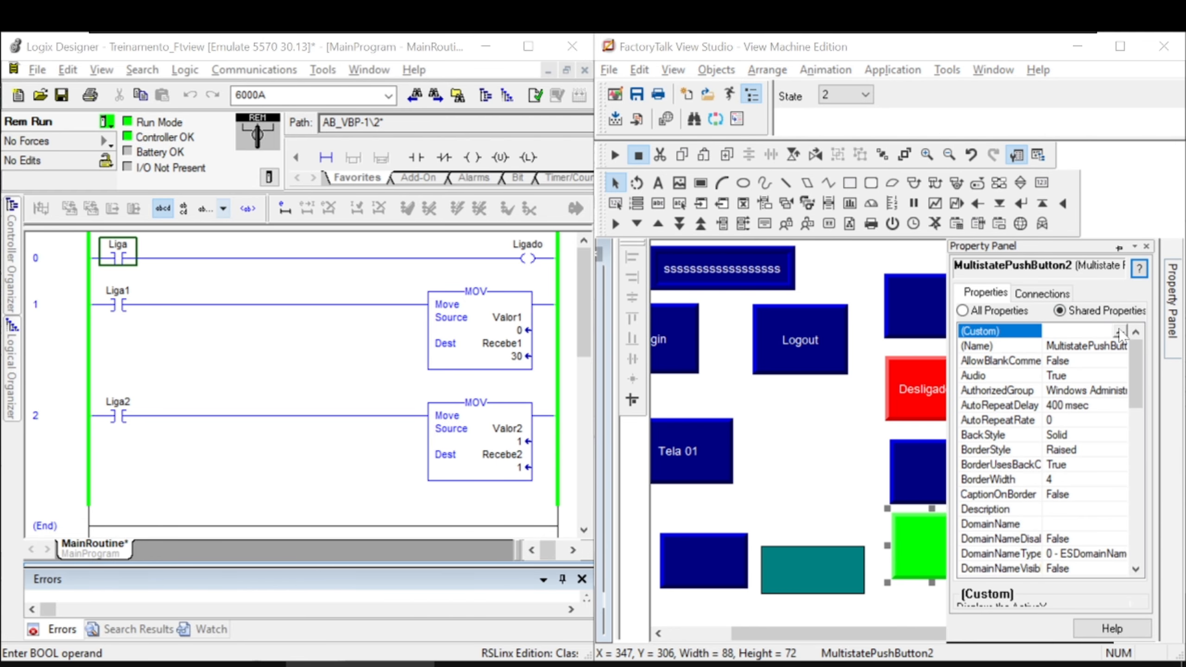
{"action": "left_click", "coordinate": [842, 183]}
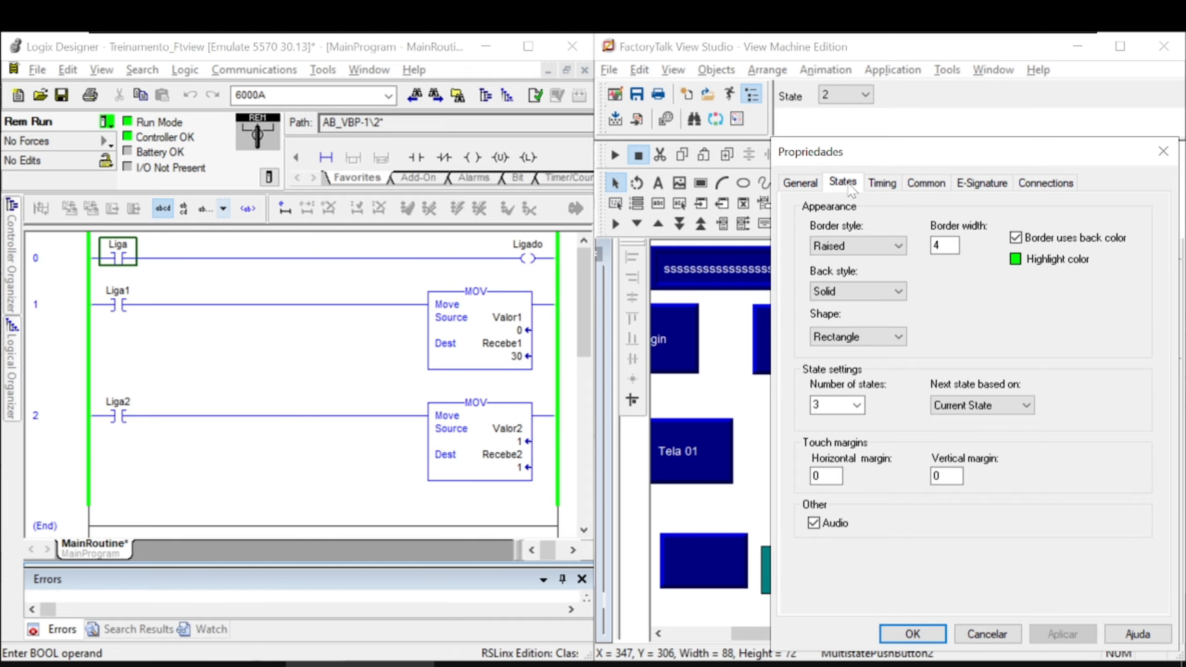
{"action": "left_click", "coordinate": [820, 227]}
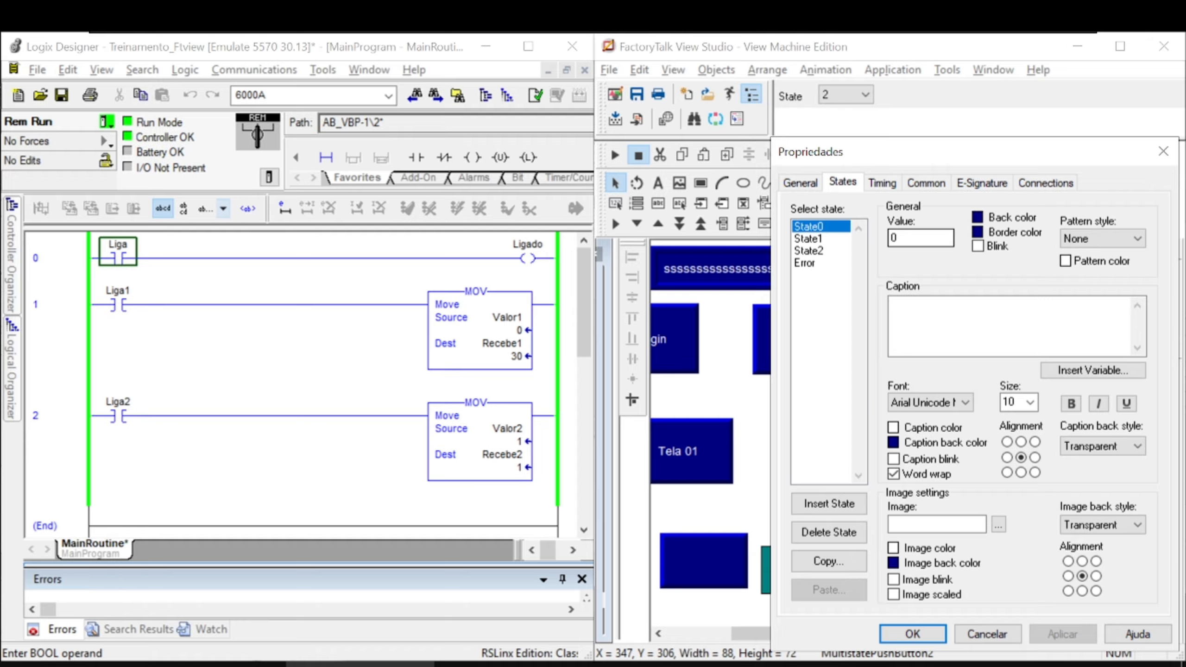
{"action": "left_click", "coordinate": [918, 238]}
{"action": "left_click", "coordinate": [818, 240]}
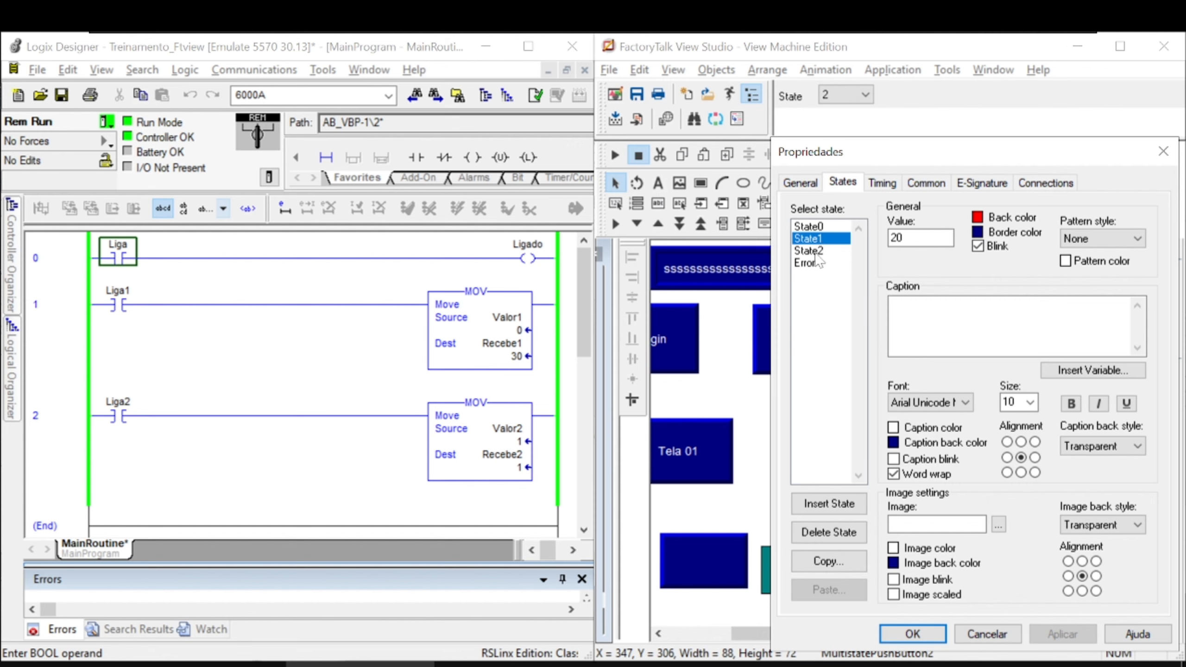
{"action": "left_click", "coordinate": [818, 252]}
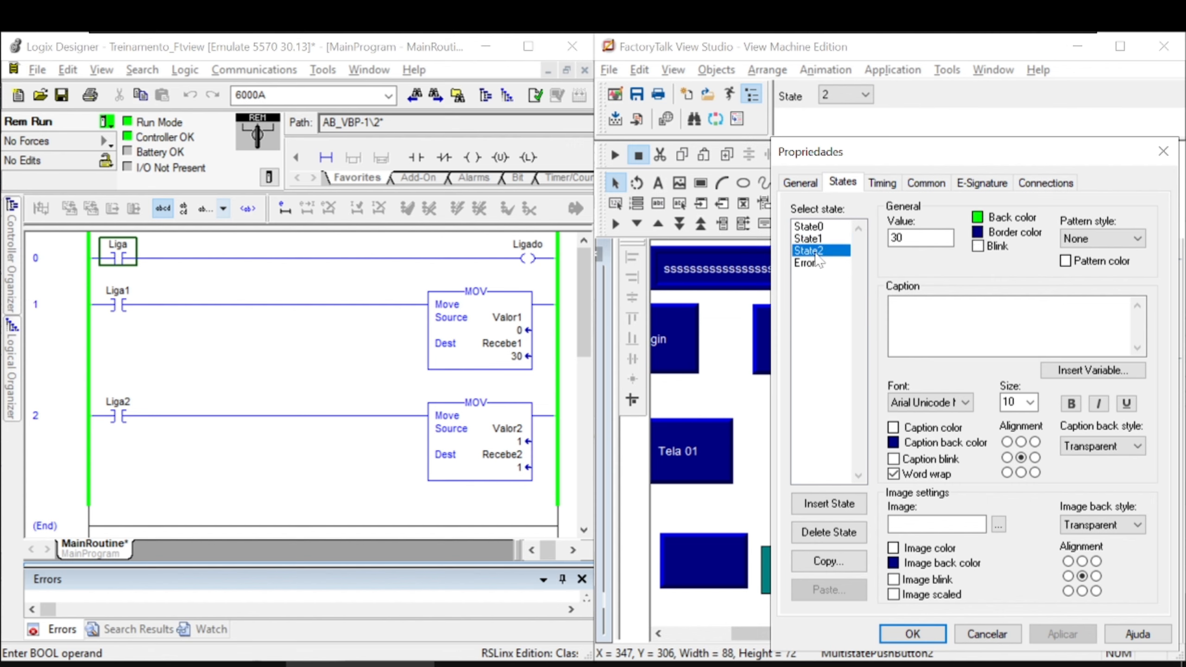
{"action": "left_click", "coordinate": [817, 240]}
{"action": "left_click", "coordinate": [818, 228]}
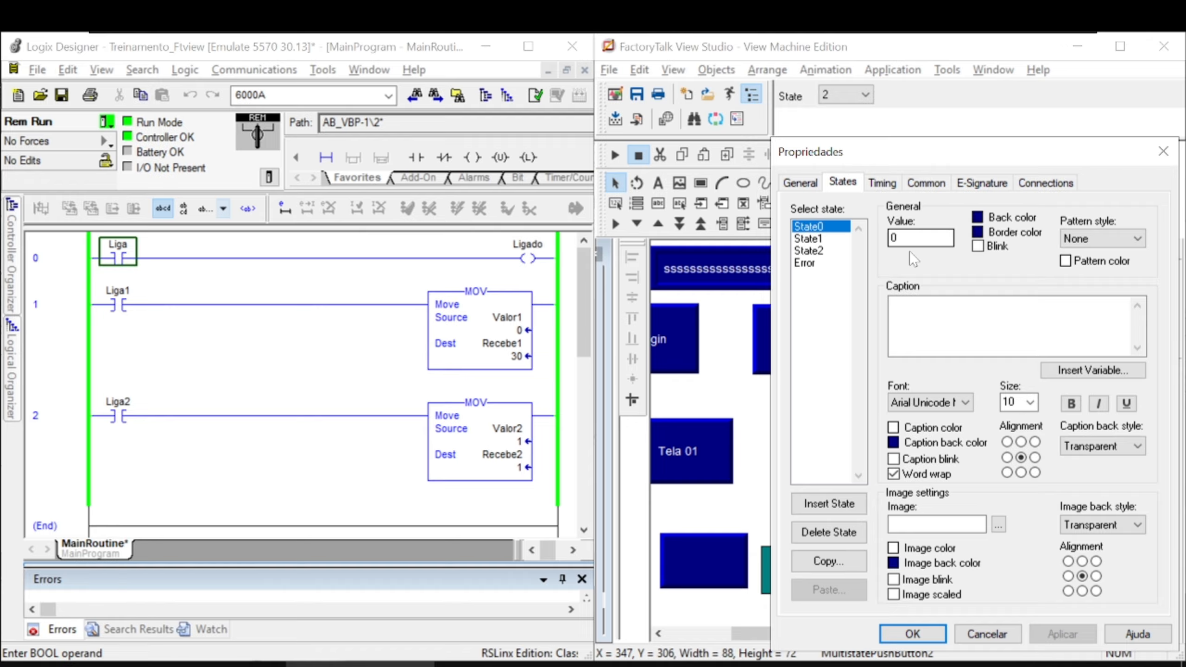
{"action": "left_click", "coordinate": [817, 240]}
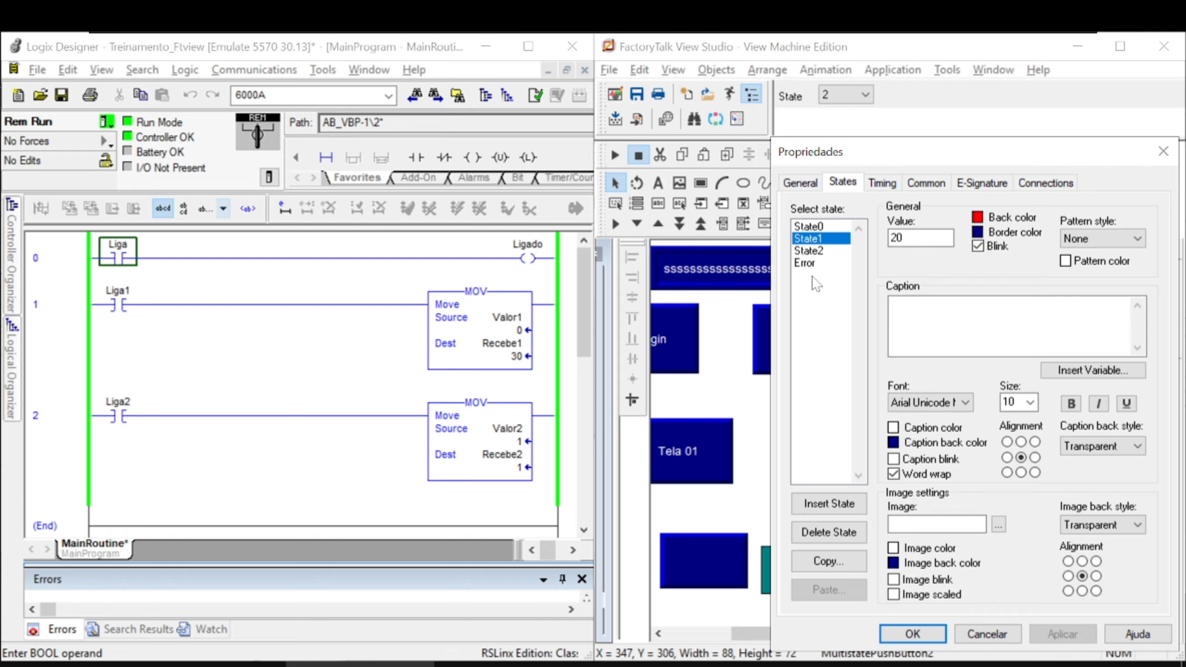
{"action": "left_click", "coordinate": [806, 252]}
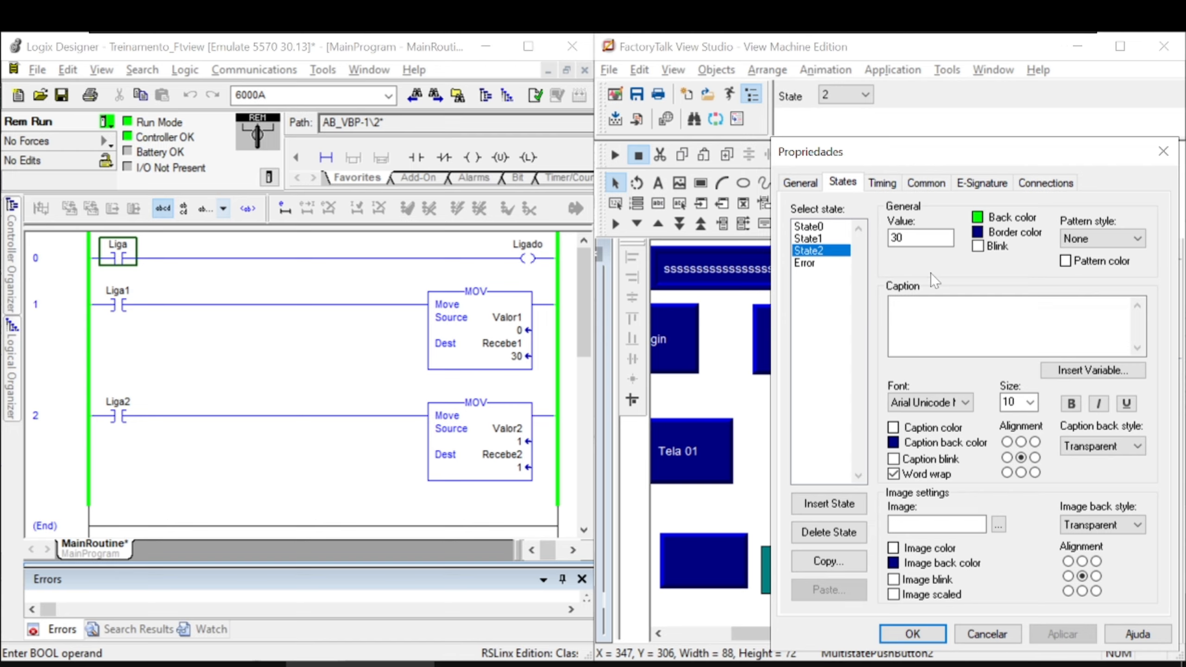
Step: Caption the multistate push button's State0 as 0, State1 as 20 and State2 as 30, and apply the changes
{"action": "left_click", "coordinate": [811, 226]}
{"action": "left_click", "coordinate": [934, 323]}
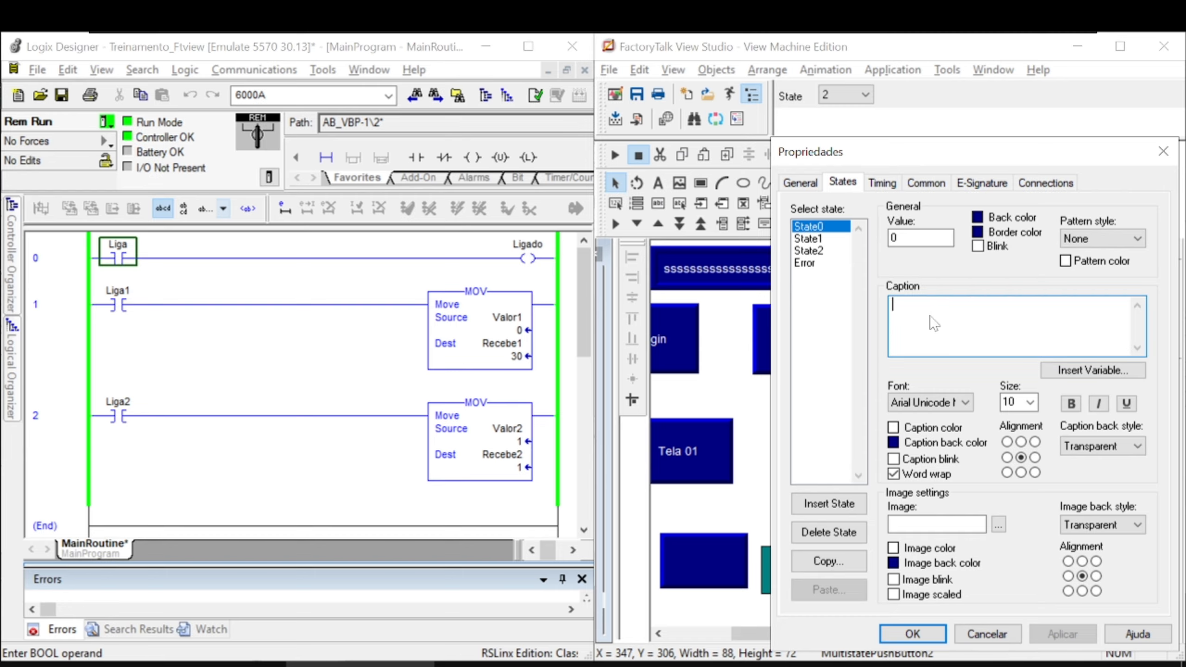
{"action": "type", "text": "0"}
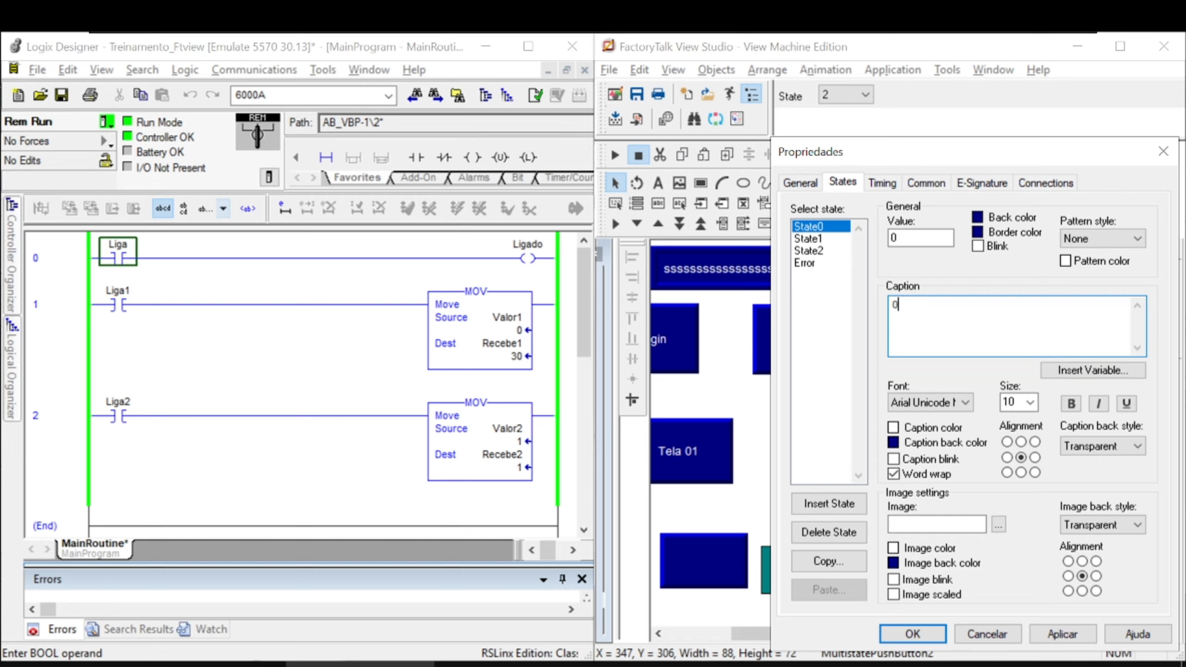
{"action": "left_click", "coordinate": [813, 239]}
{"action": "left_click", "coordinate": [913, 327]}
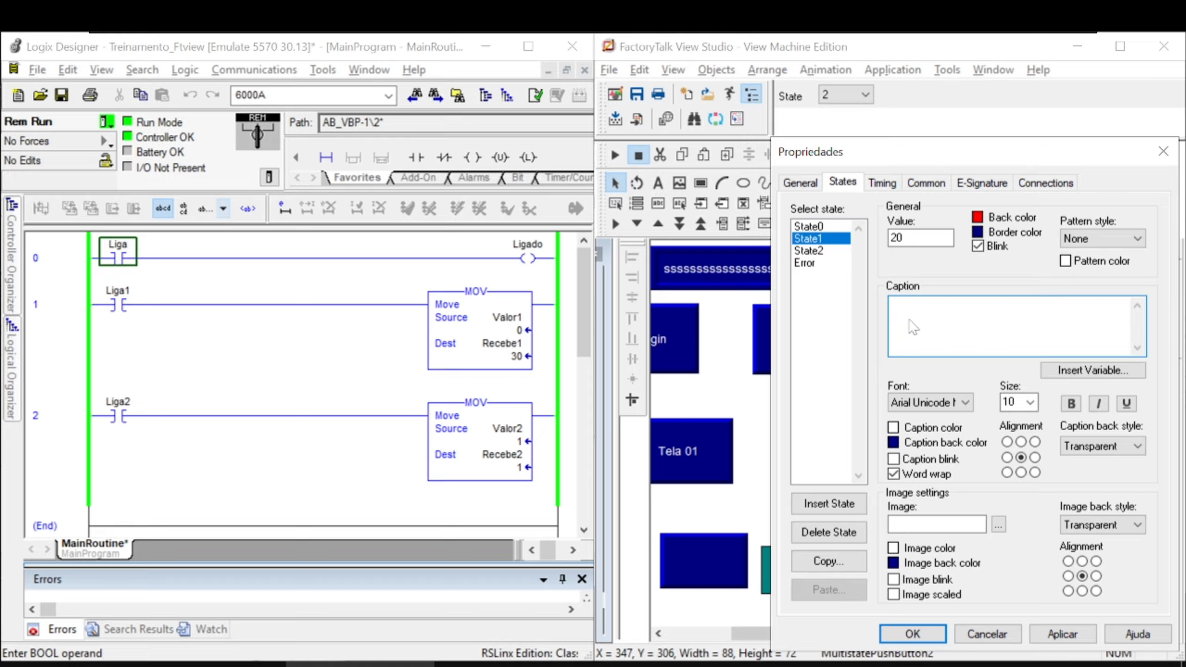
{"action": "type", "text": "20"}
{"action": "left_click", "coordinate": [811, 253]}
{"action": "left_click", "coordinate": [916, 318]}
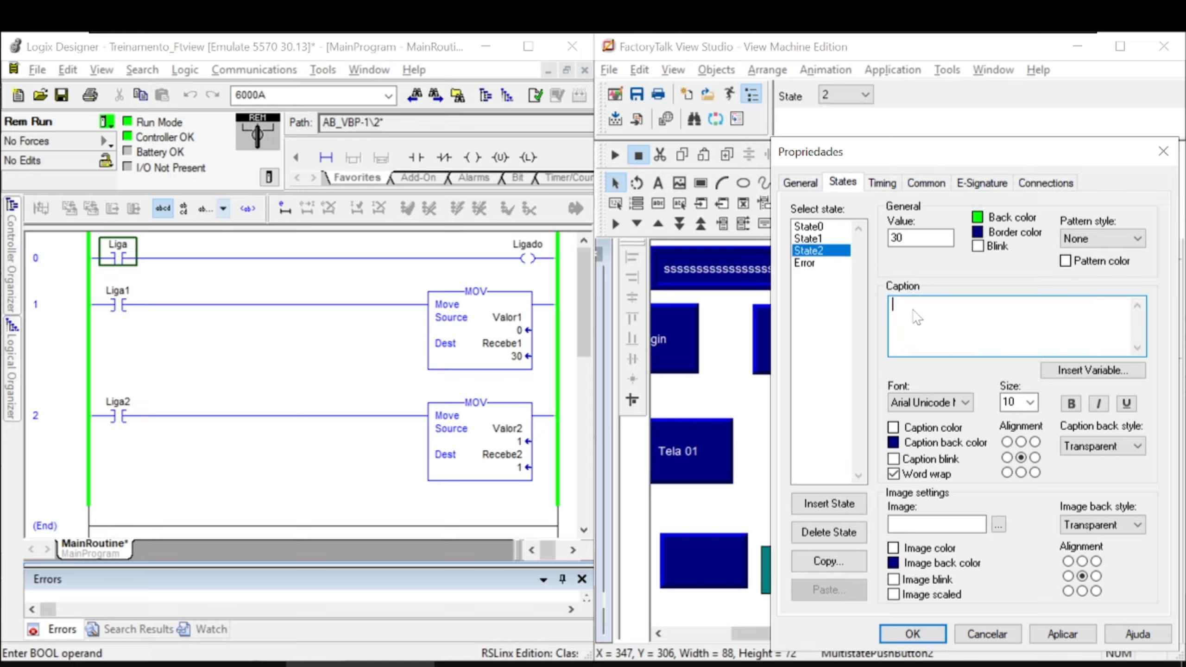
{"action": "type", "text": "30"}
{"action": "left_click", "coordinate": [1068, 639]}
Step: Compare the multistate push button's Value connection with the MOV source tag in rung 1, and close its properties
{"action": "left_click", "coordinate": [1046, 182]}
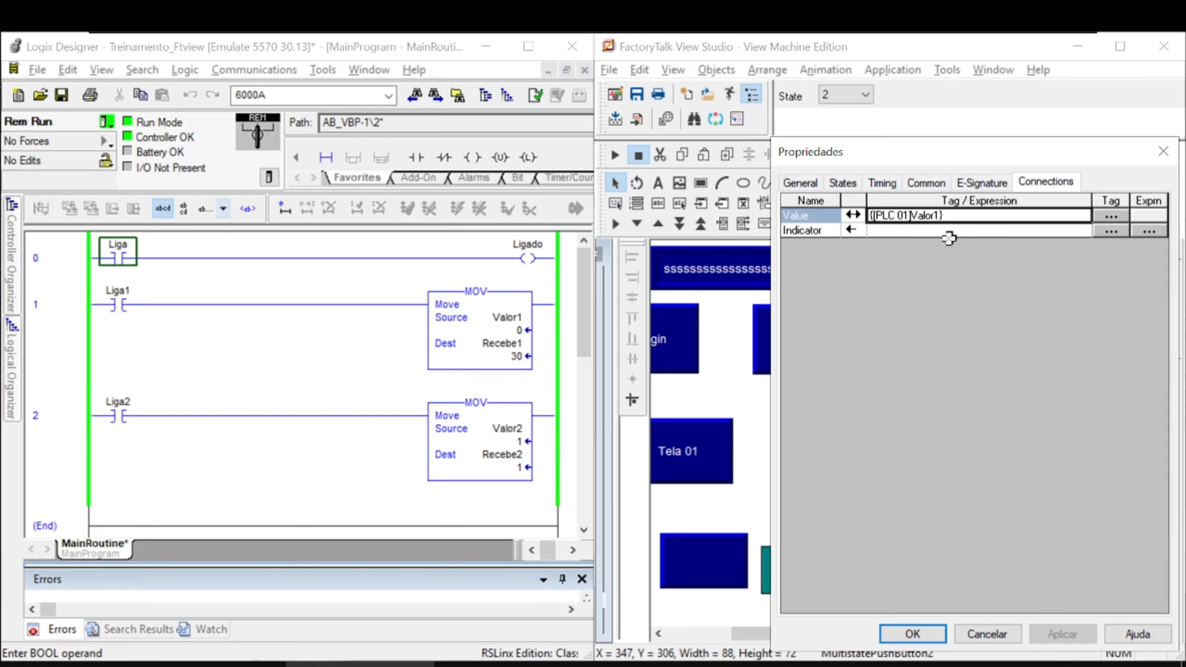
{"action": "left_click", "coordinate": [505, 322]}
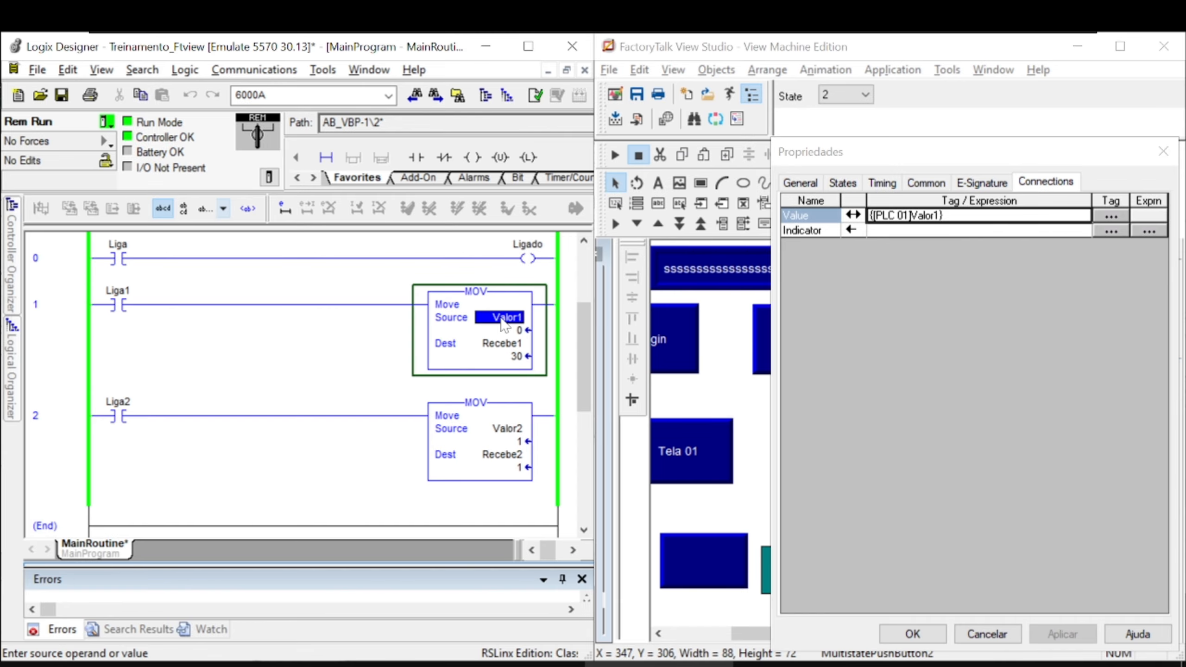
{"action": "left_click_drag", "start_coordinate": [512, 327], "coordinate": [1018, 213]}
{"action": "left_click", "coordinate": [920, 630]}
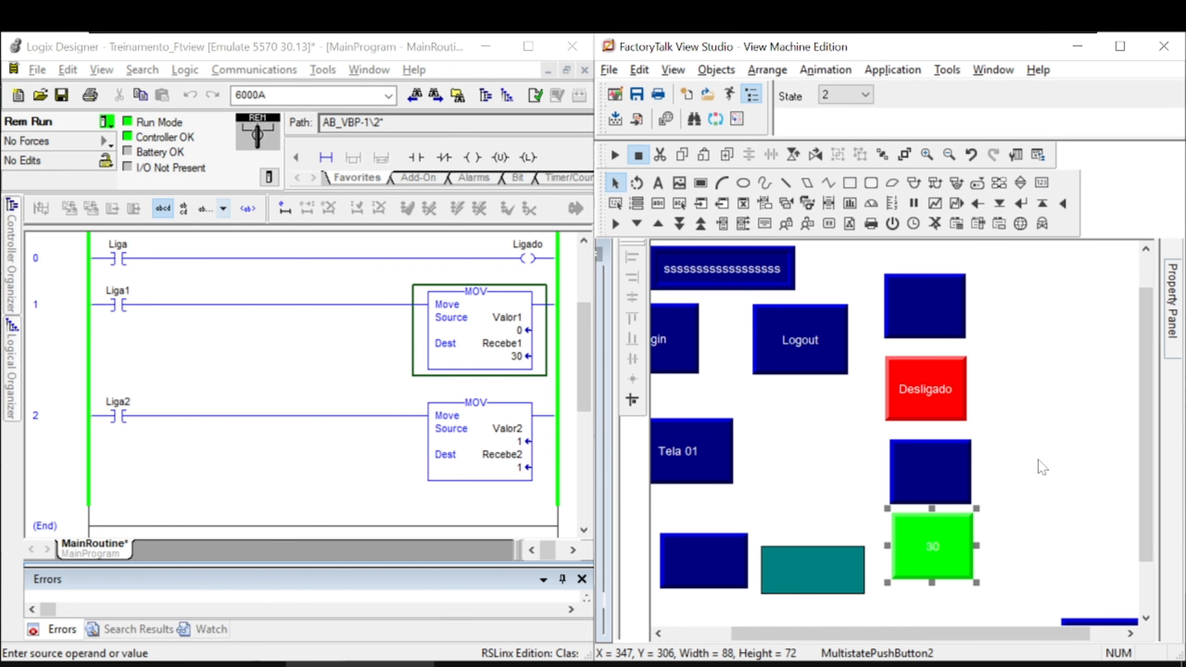
Step: Test-run the display, cycling the multistate push button through its 0, 20 and 30 states against the MOV source in rung 1, and stop the test
{"action": "left_click", "coordinate": [615, 154]}
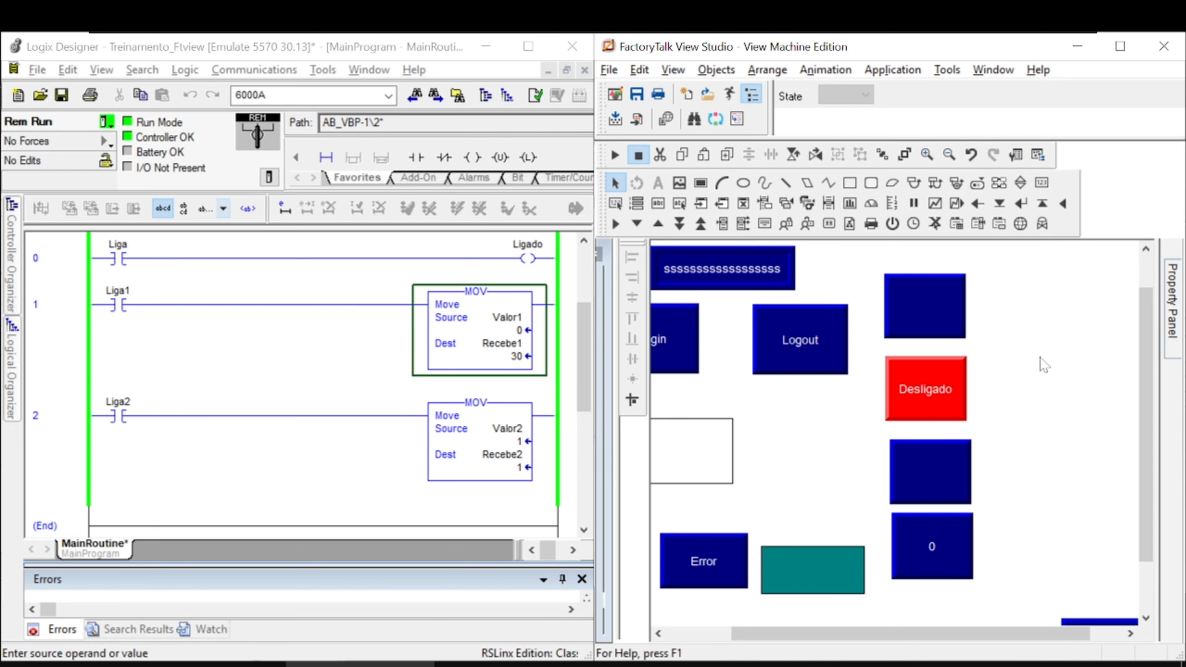
{"action": "left_click", "coordinate": [519, 336]}
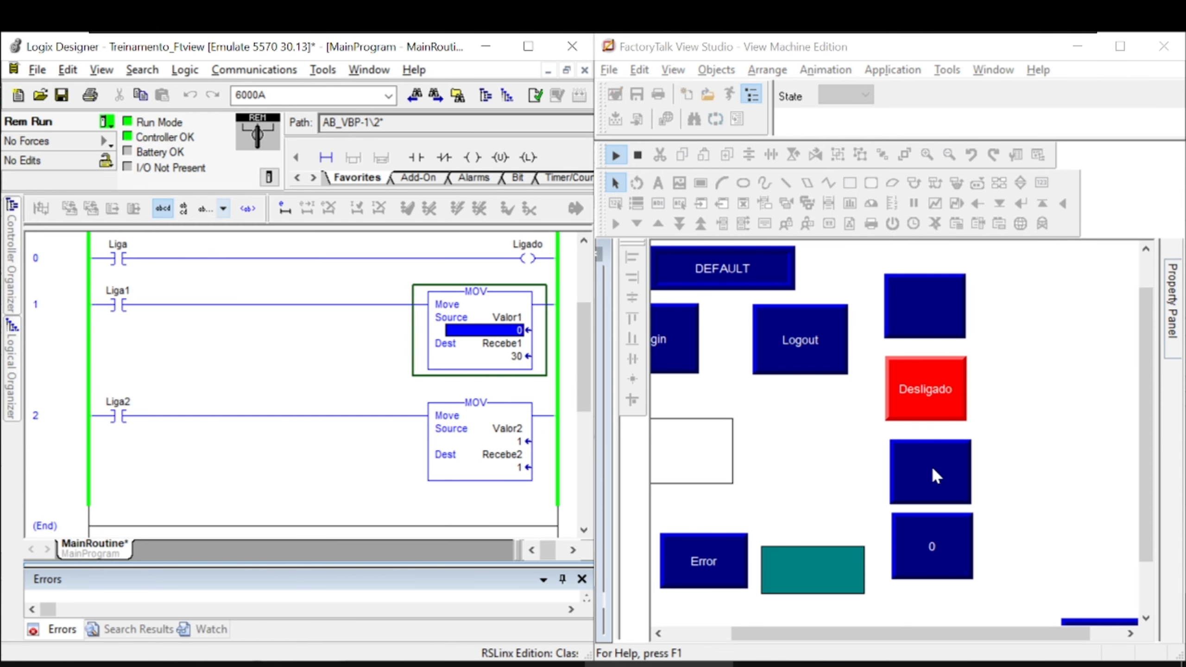
{"action": "left_click", "coordinate": [926, 546]}
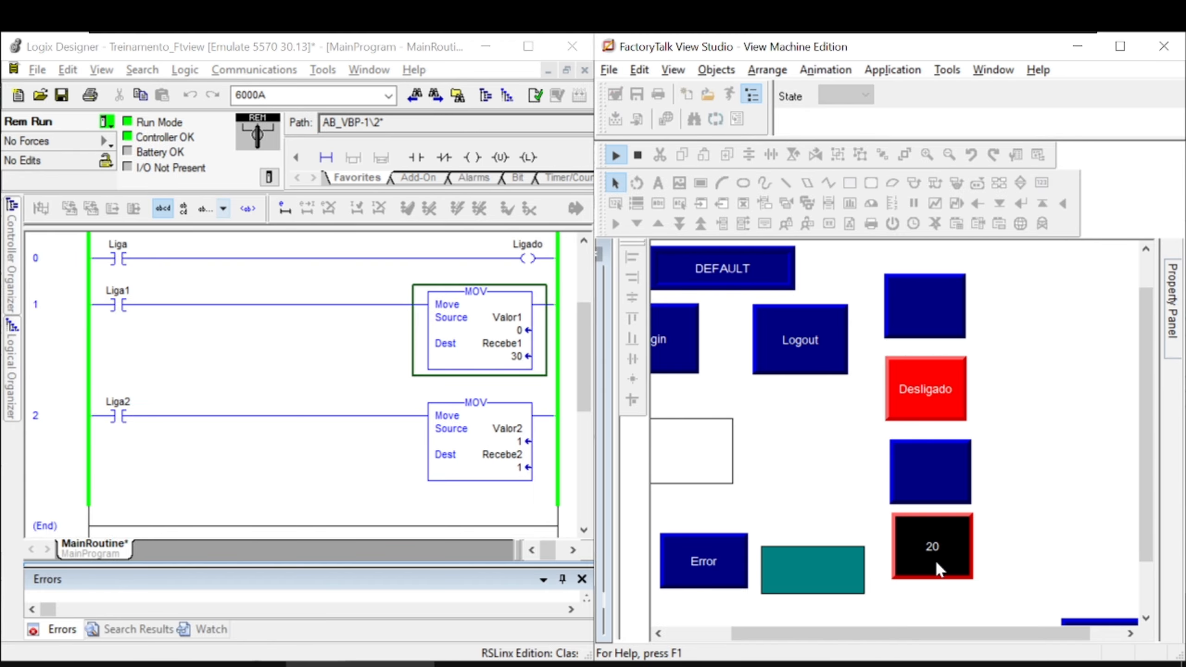
{"action": "left_click", "coordinate": [934, 556]}
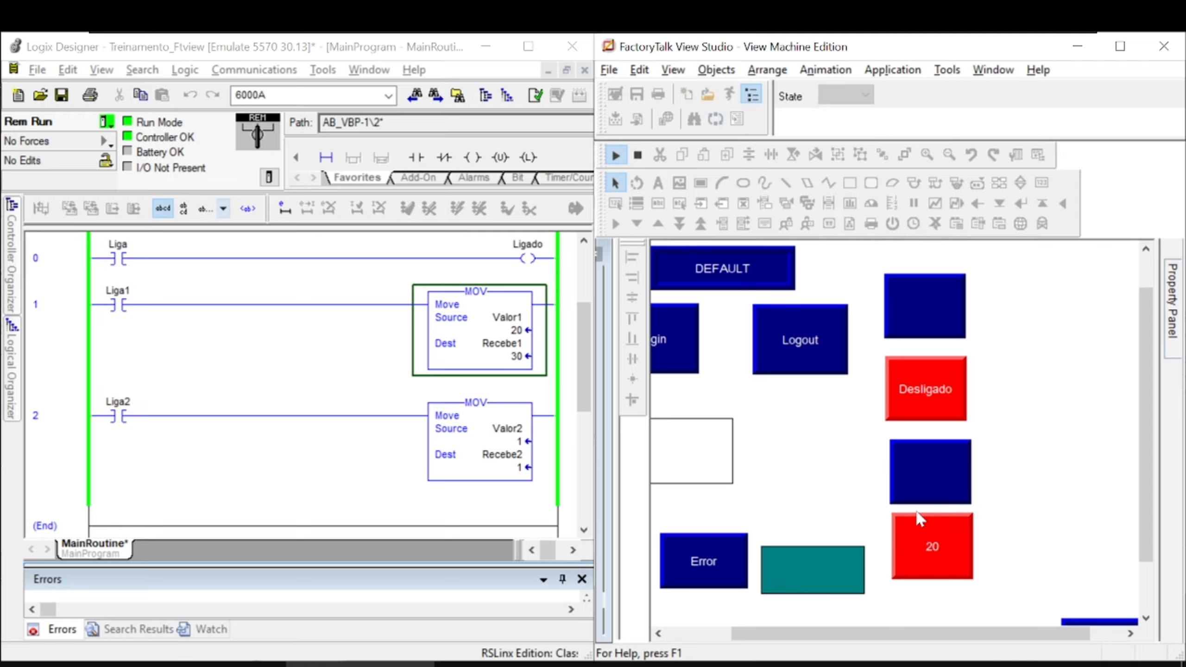
{"action": "left_click", "coordinate": [927, 549]}
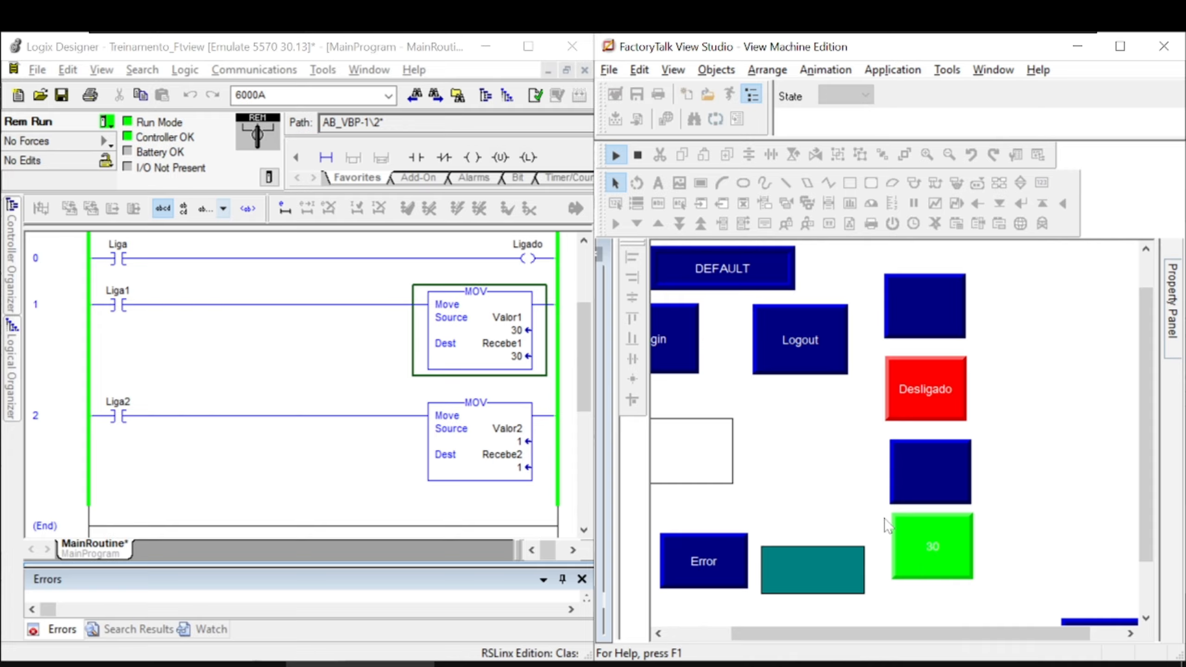
{"action": "left_click", "coordinate": [913, 547]}
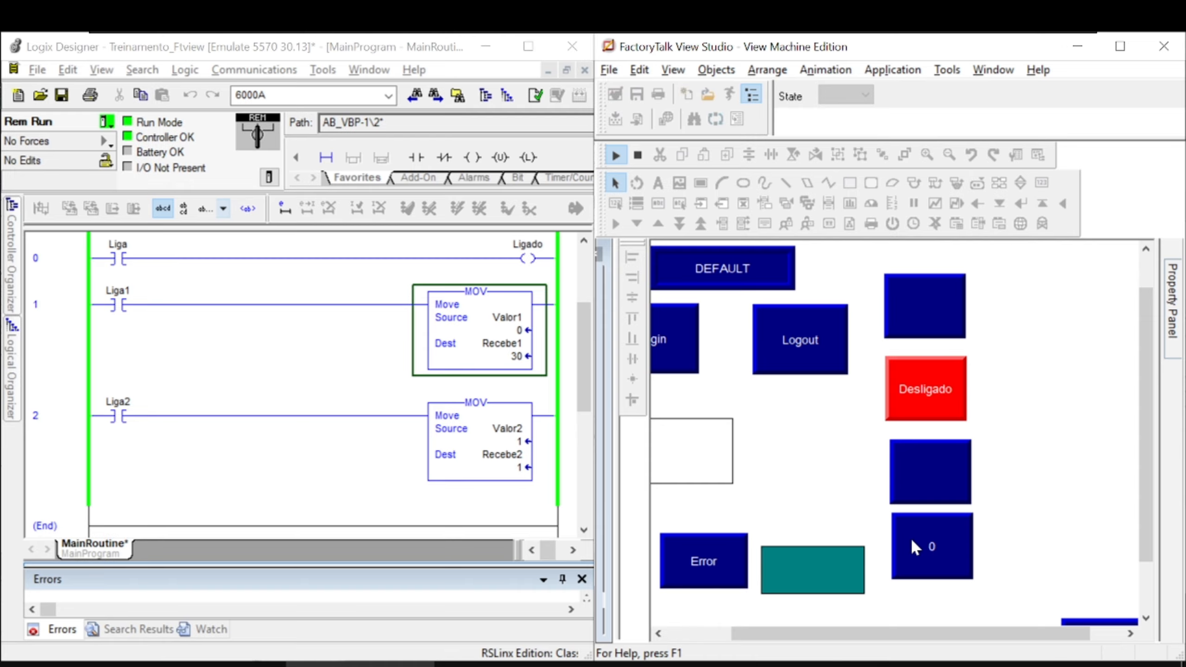
{"action": "left_click", "coordinate": [912, 542]}
{"action": "left_click", "coordinate": [912, 542]}
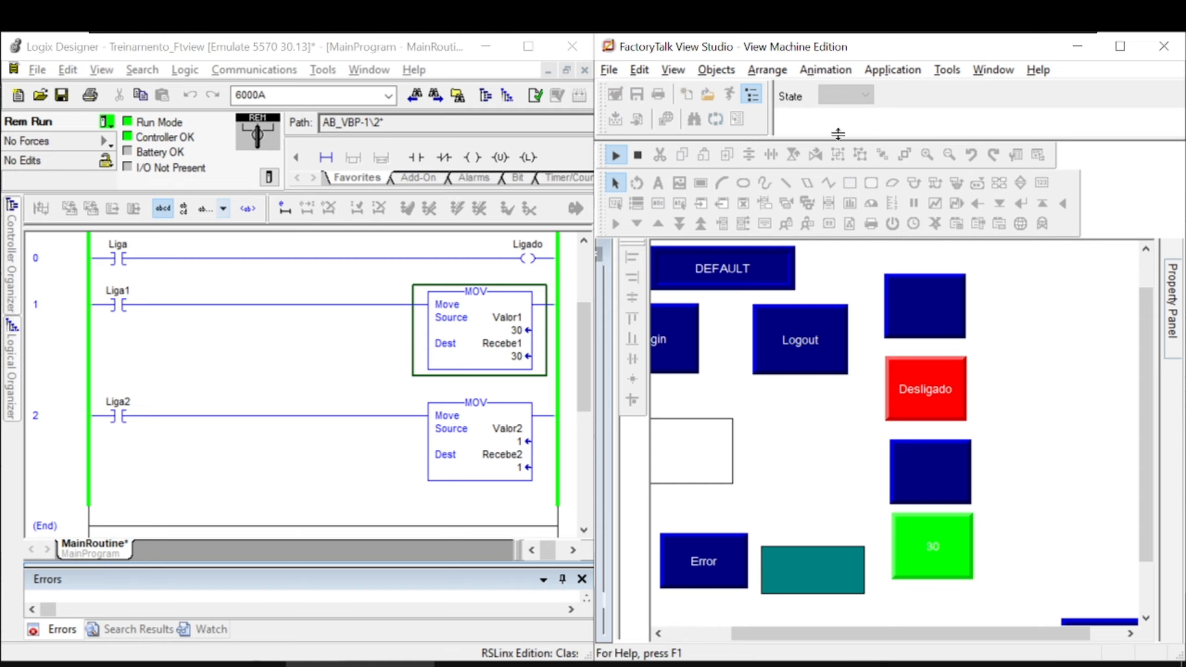
{"action": "left_click", "coordinate": [638, 155]}
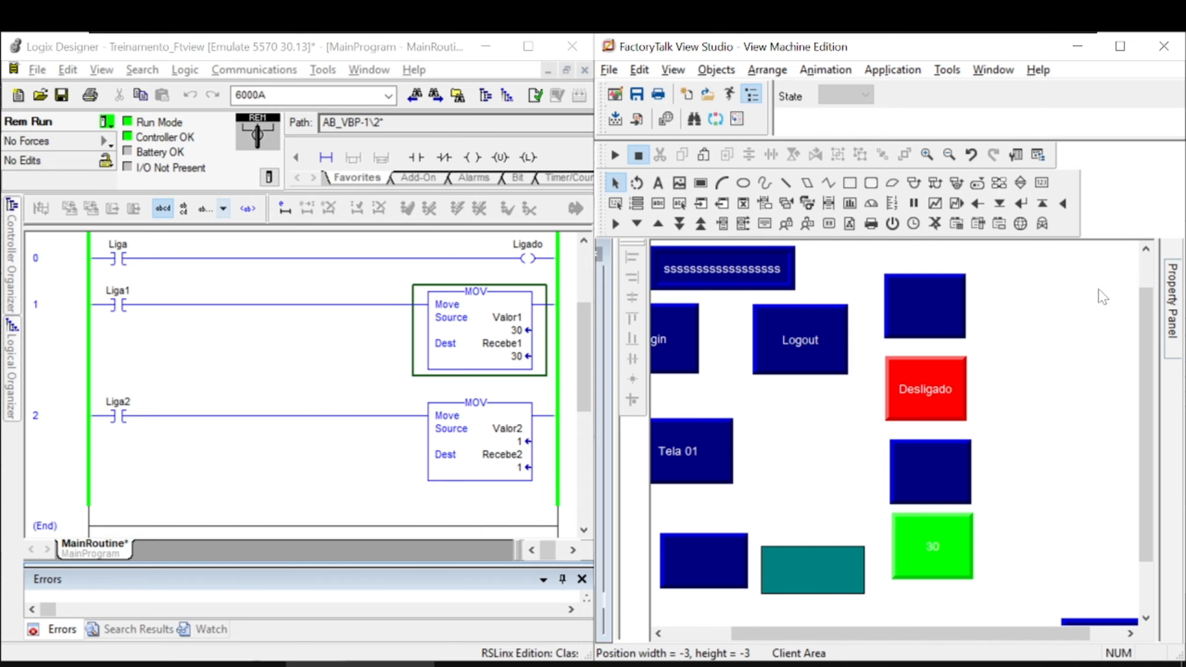
Step: Set the value of State1 of the multistate push button to 1 and accept the properties
{"action": "left_click", "coordinate": [942, 555]}
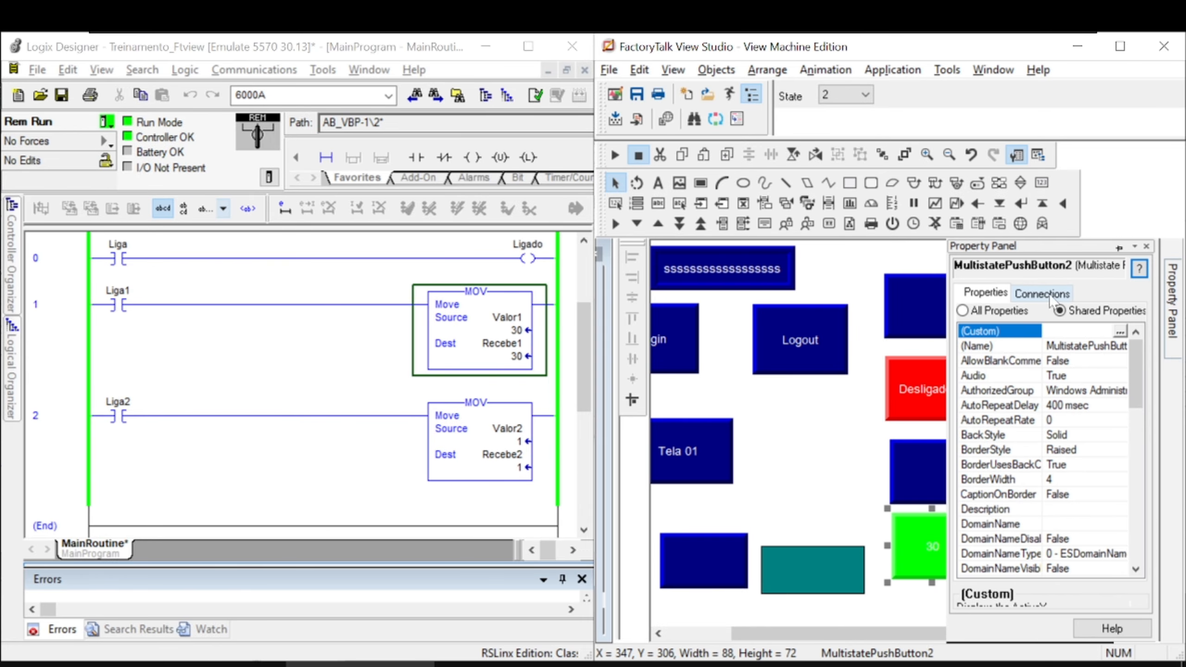
{"action": "left_click", "coordinate": [1121, 332]}
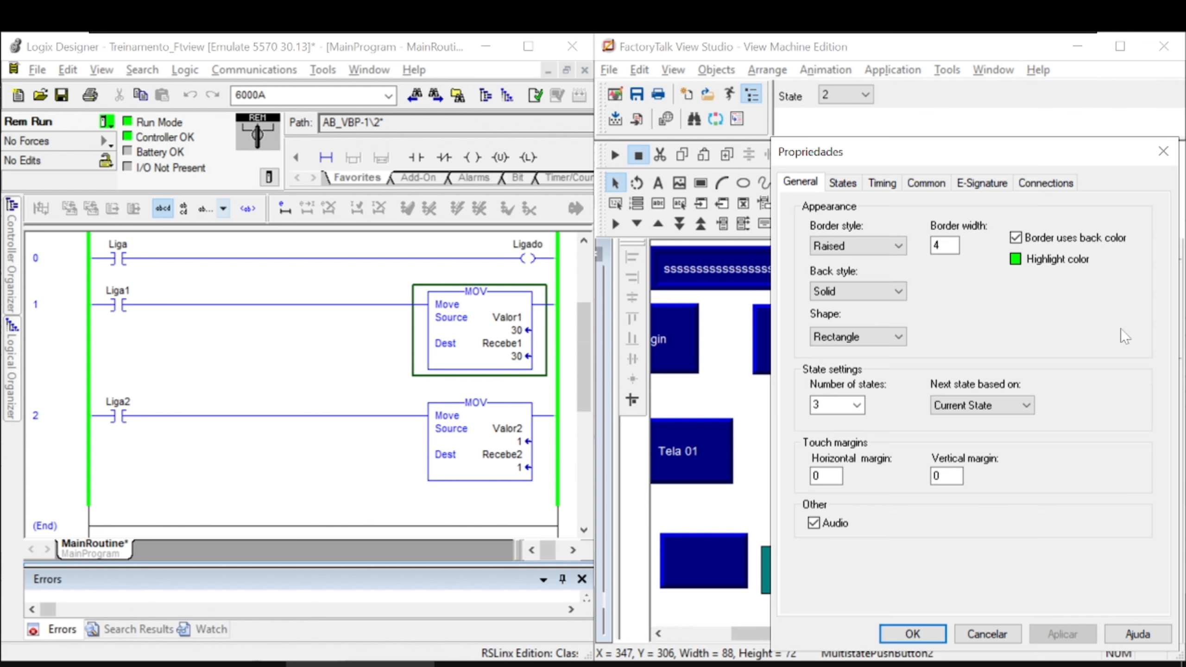
{"action": "left_click", "coordinate": [843, 183]}
{"action": "left_click", "coordinate": [821, 239]}
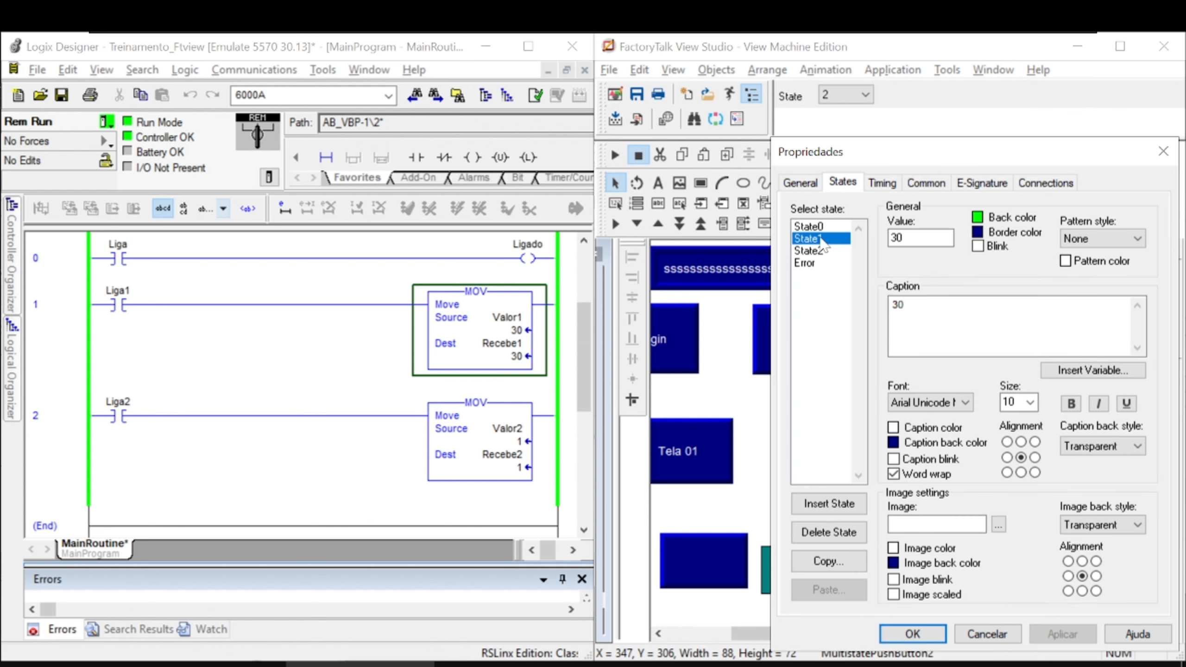
{"action": "double_click", "coordinate": [886, 241]}
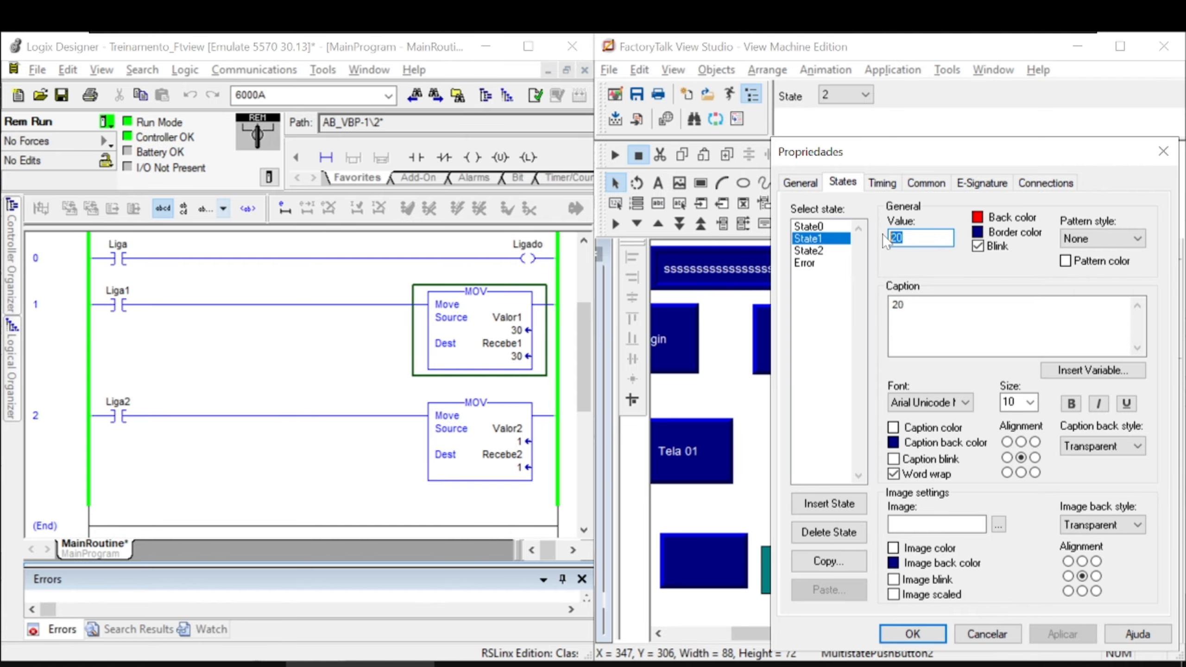
{"action": "type", "text": "1"}
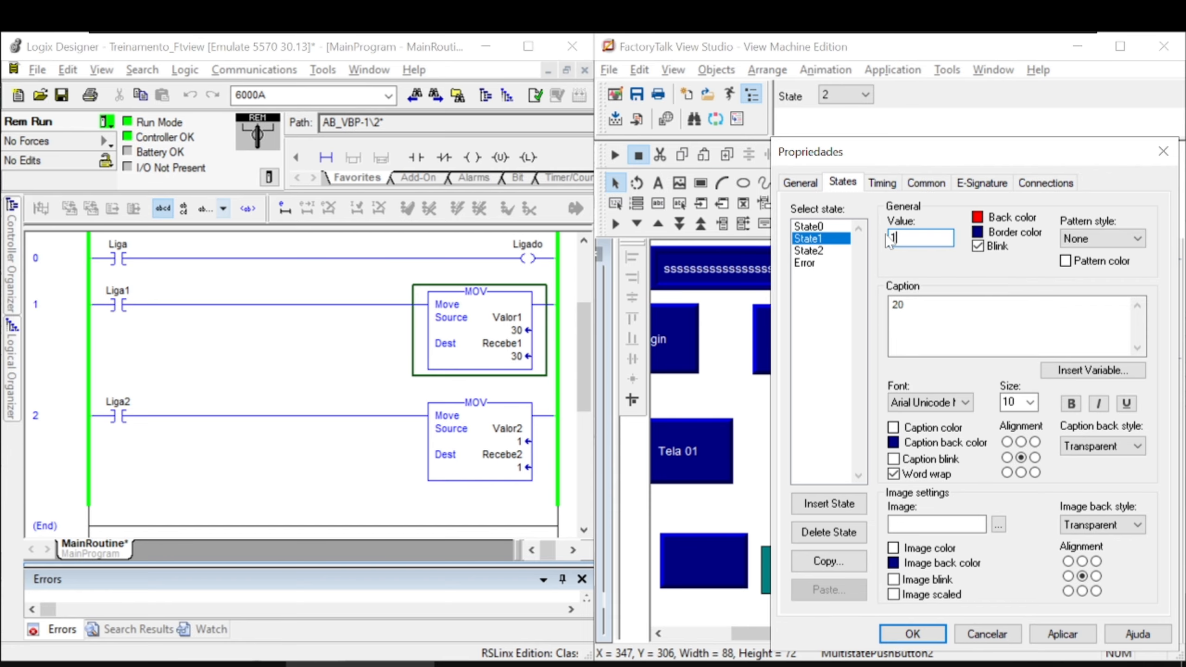
{"action": "key", "text": "Return"}
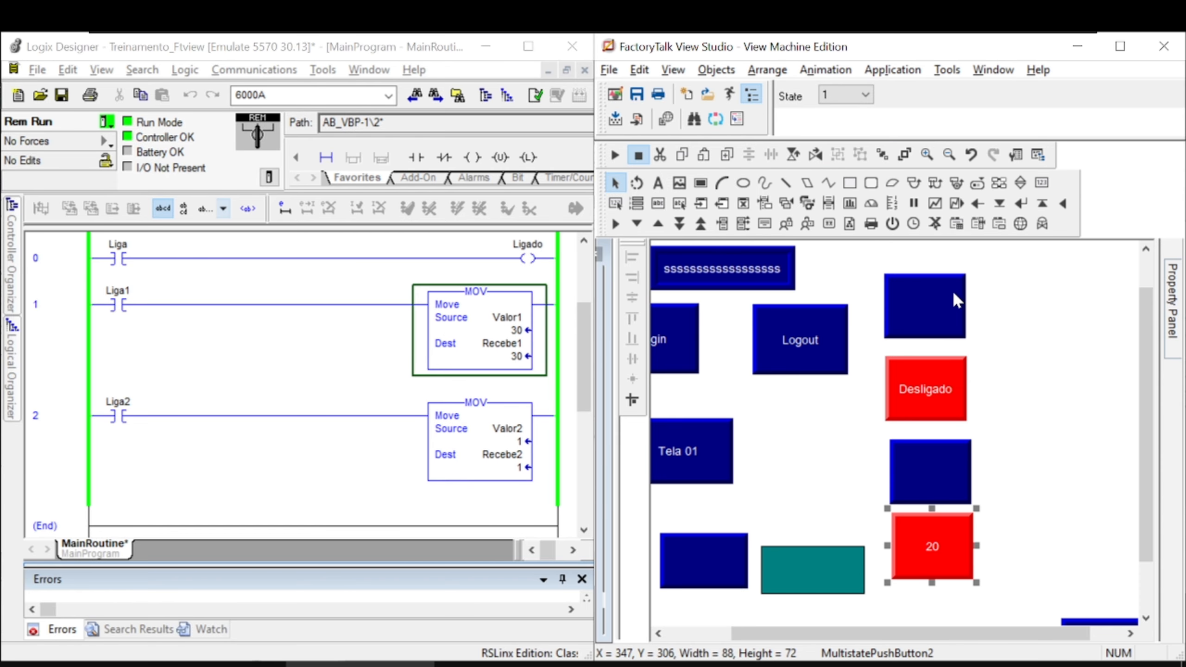
Step: Review the multistate push button's states and delete State2
{"action": "mouse_move", "coordinate": [1173, 318]}
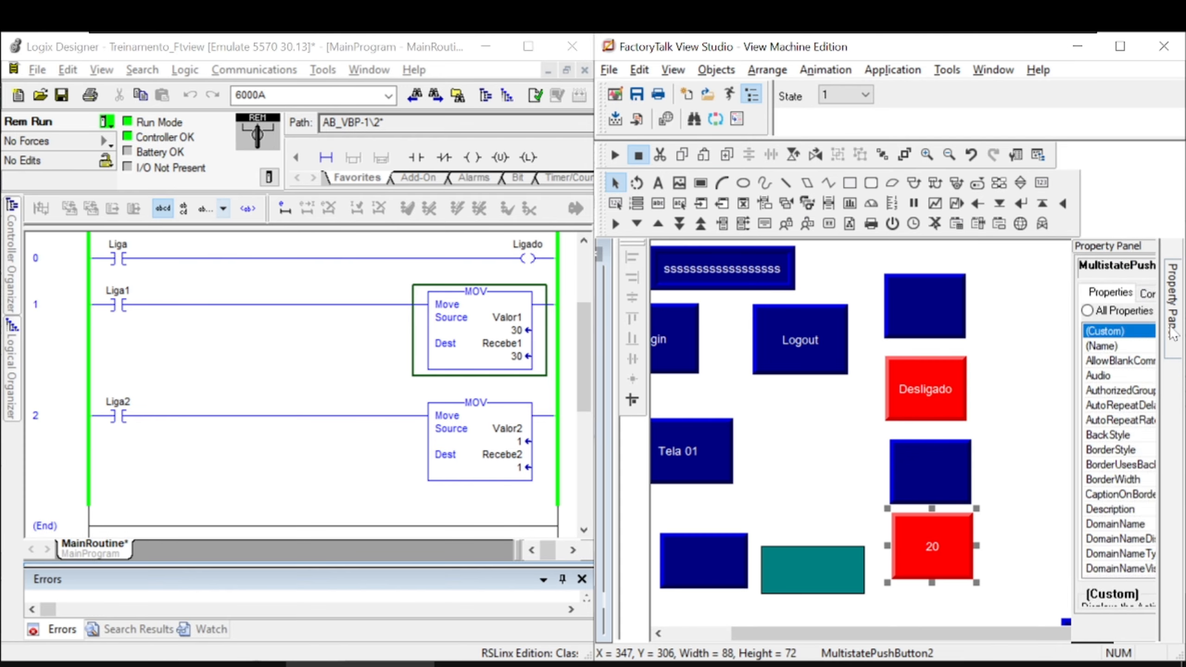
{"action": "left_click", "coordinate": [1120, 331]}
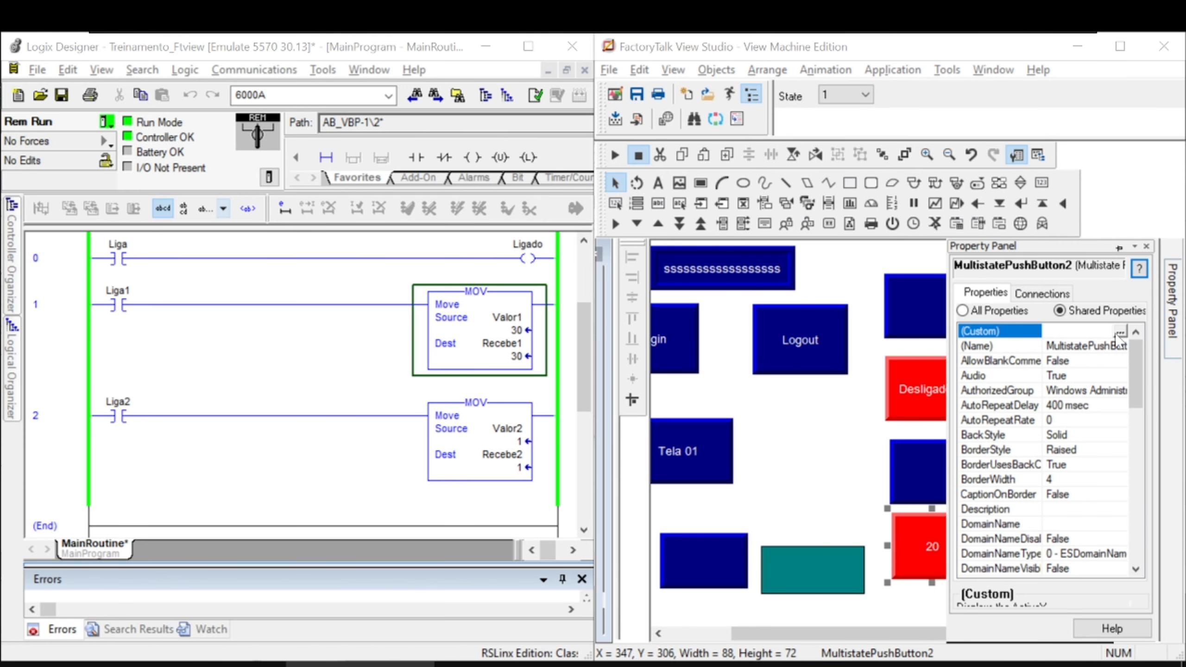
{"action": "left_click", "coordinate": [842, 182]}
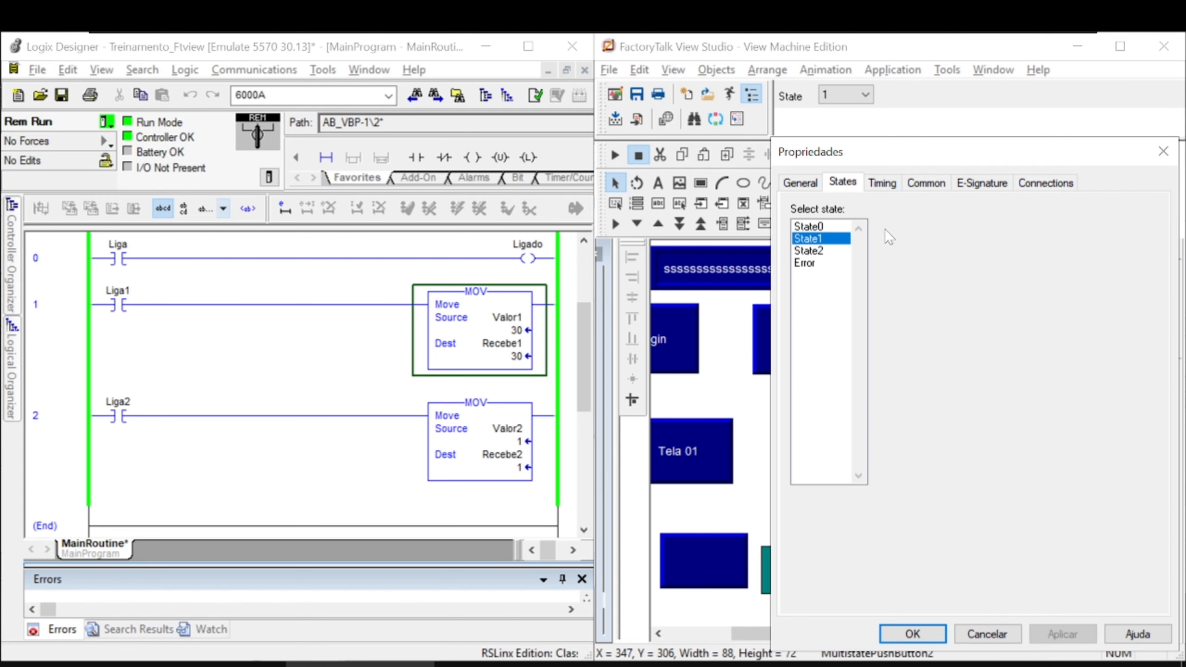
{"action": "left_click", "coordinate": [809, 227]}
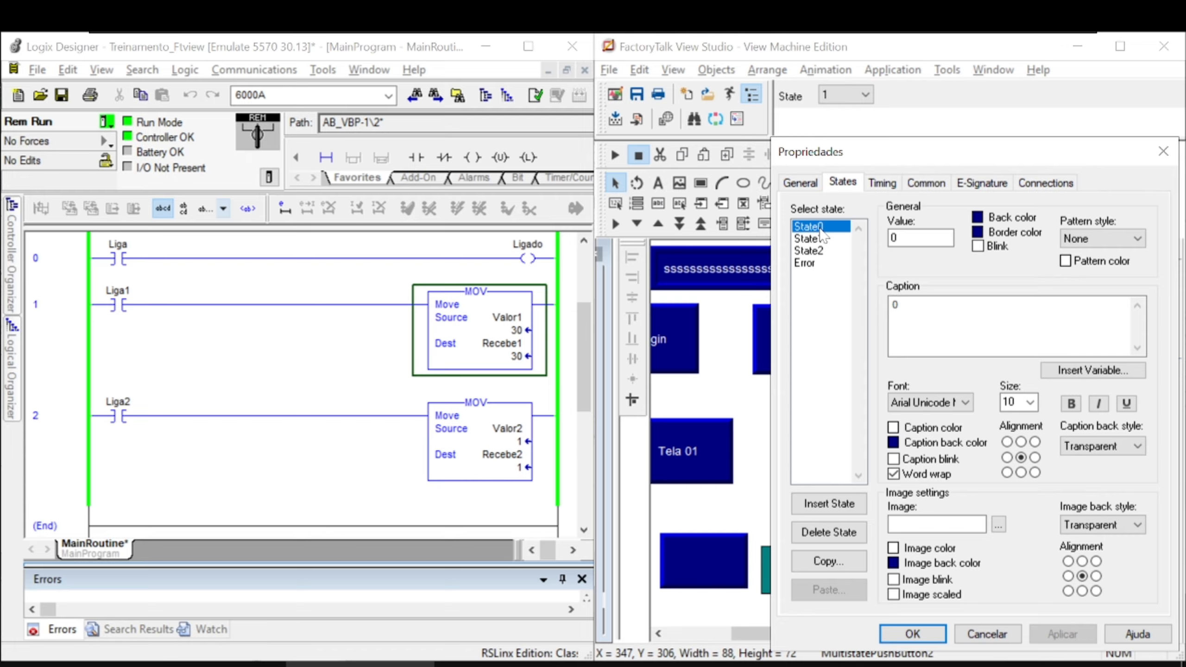
{"action": "left_click", "coordinate": [822, 237]}
{"action": "left_click", "coordinate": [818, 252]}
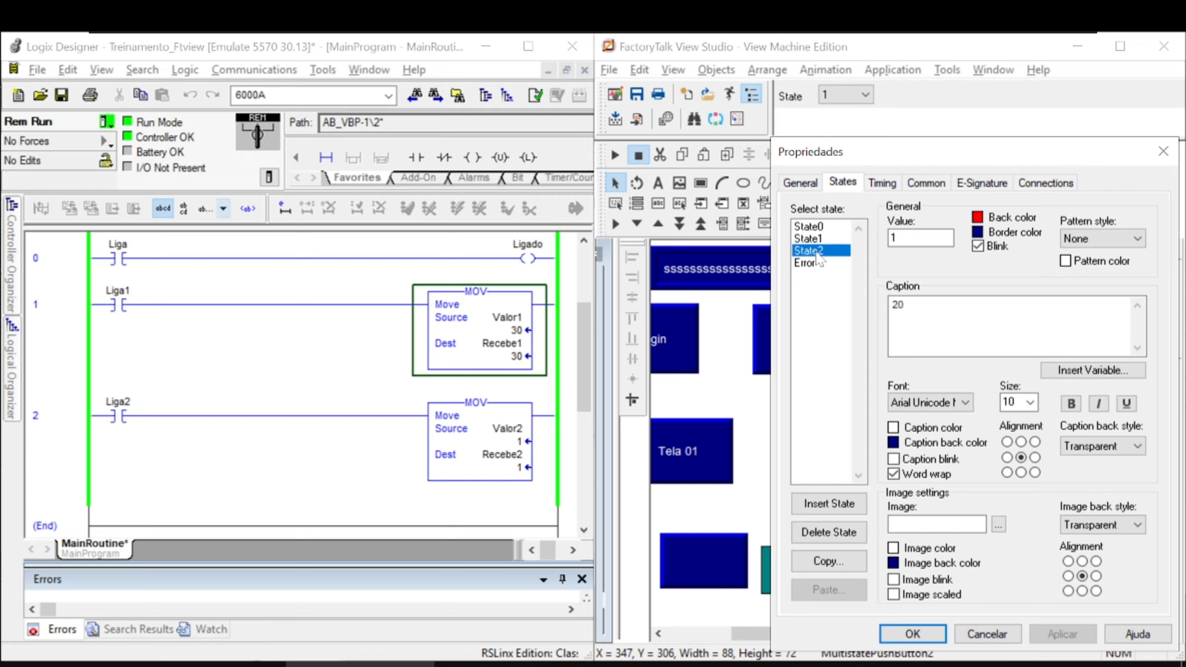
{"action": "left_click", "coordinate": [827, 533]}
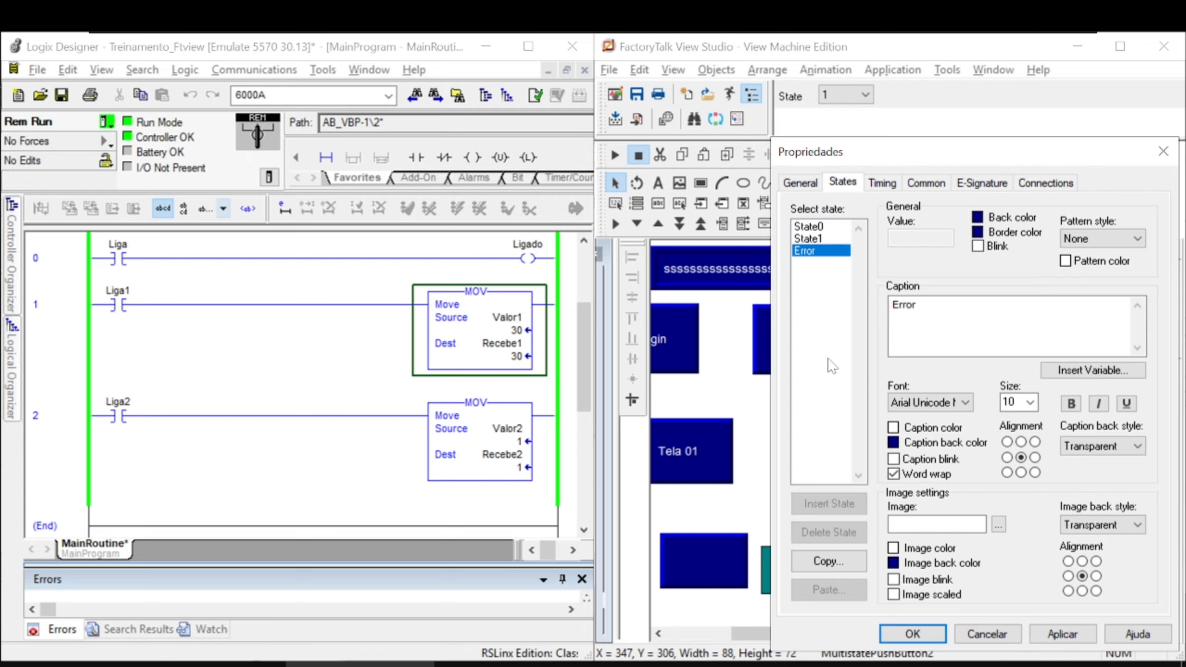
Step: Check the settings of the multistate push button's State0 and State1, and apply the changes
{"action": "left_click", "coordinate": [820, 239]}
{"action": "left_click", "coordinate": [819, 227]}
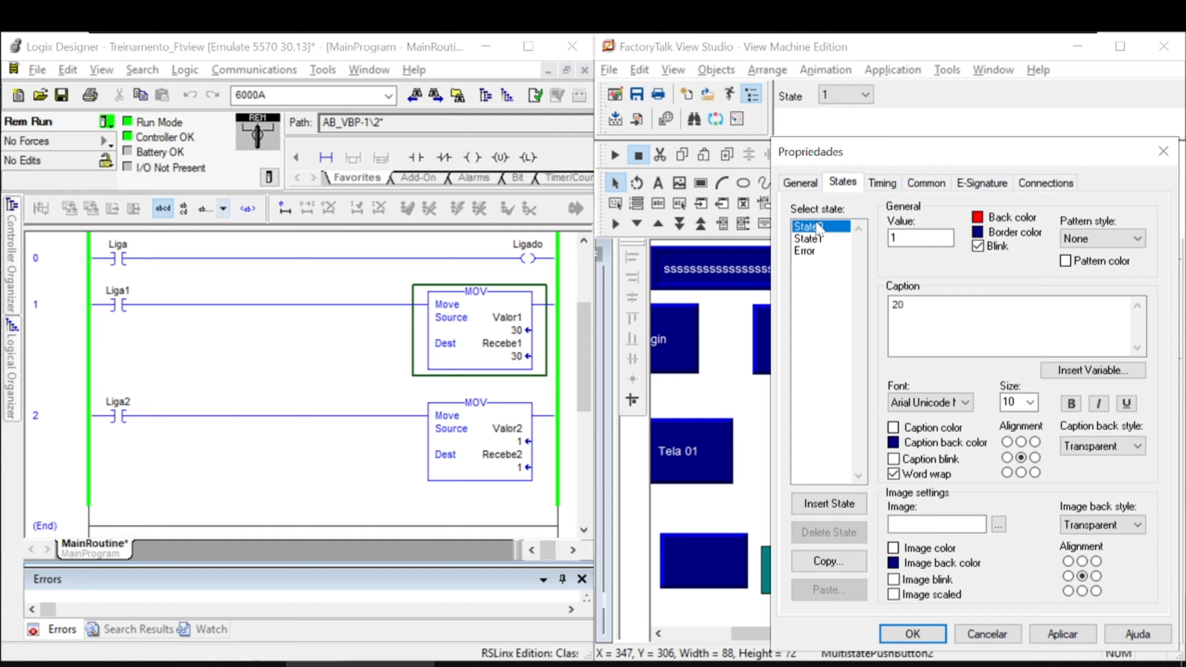
{"action": "left_click", "coordinate": [819, 238]}
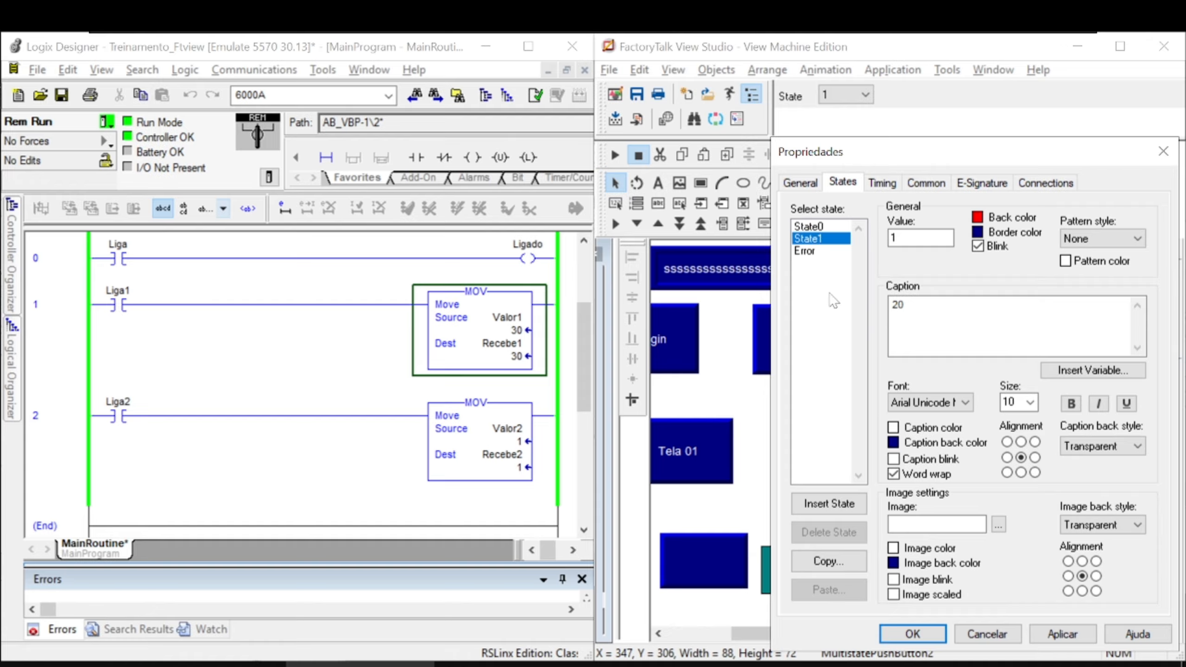
{"action": "key", "text": "Up"}
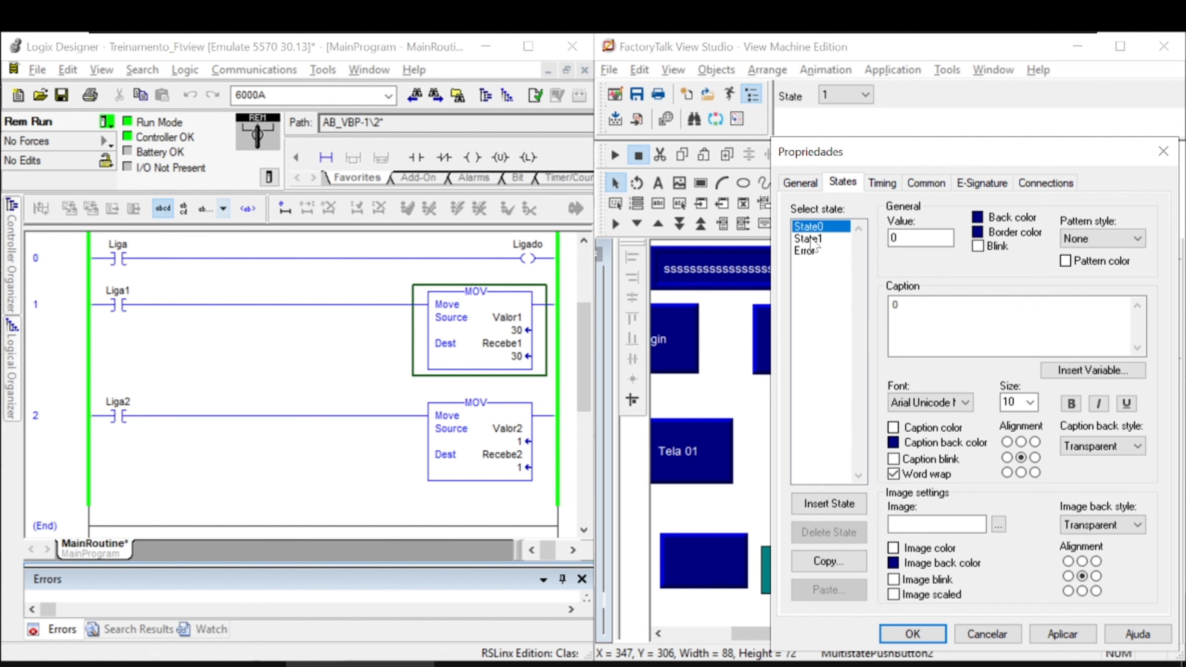
{"action": "left_click", "coordinate": [812, 239]}
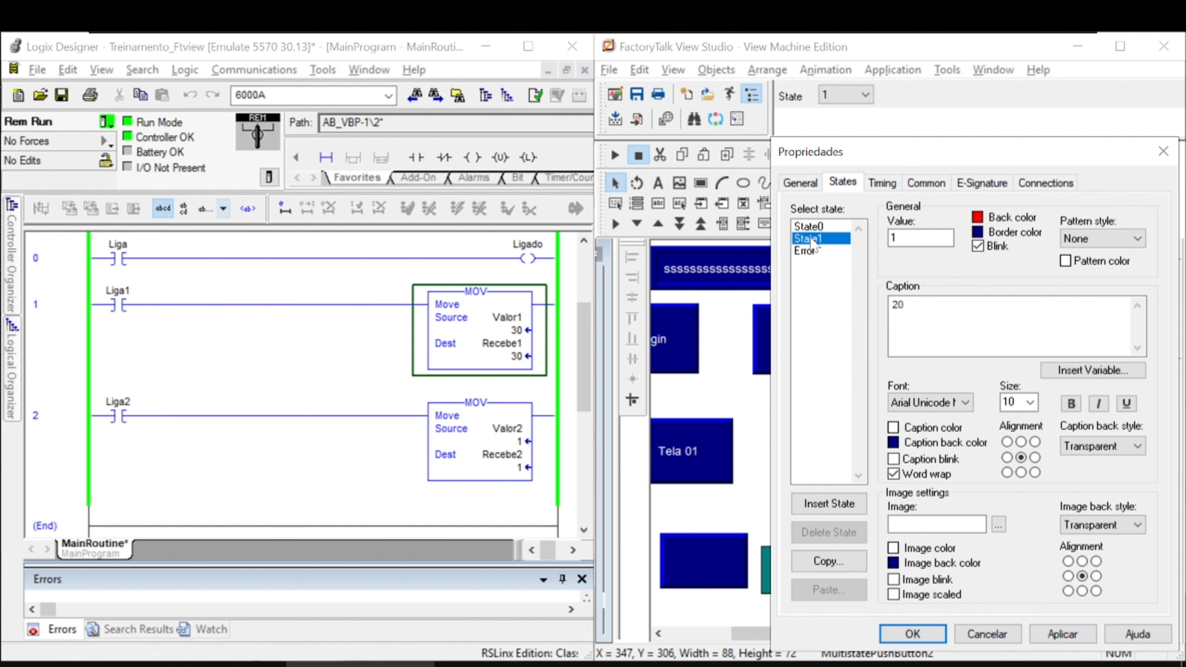
{"action": "left_click", "coordinate": [1062, 635]}
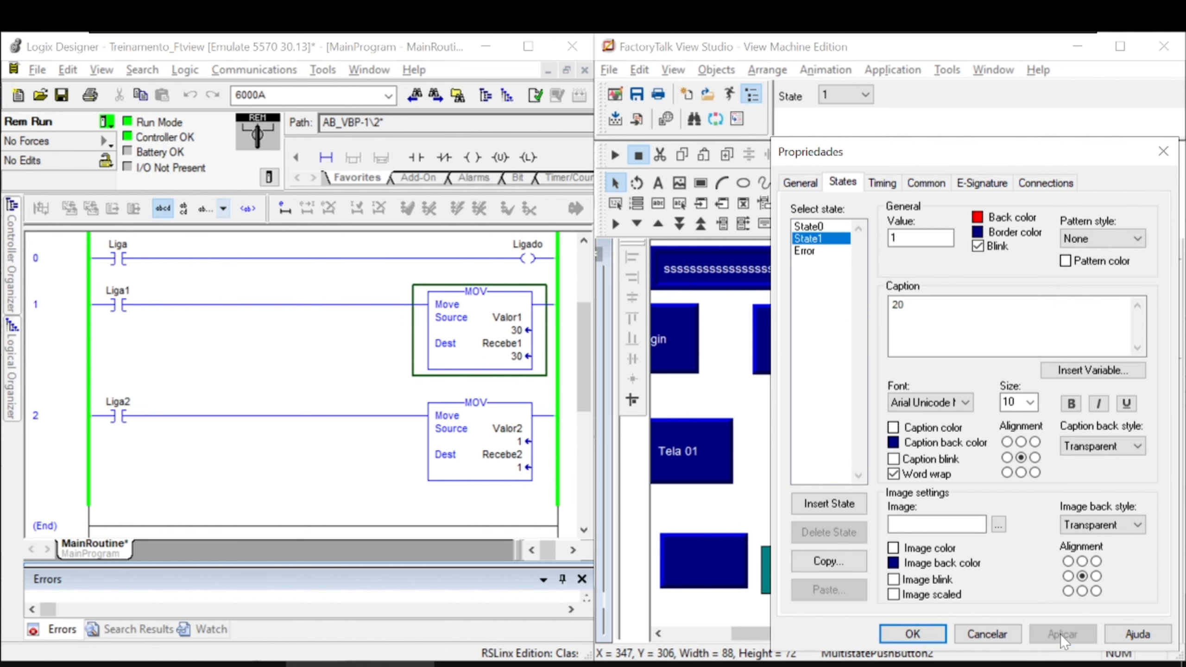
Step: Connect the multistate push button's Value to the tag [PLC 01]Liga, apply the change and close the properties
{"action": "left_click", "coordinate": [1046, 183]}
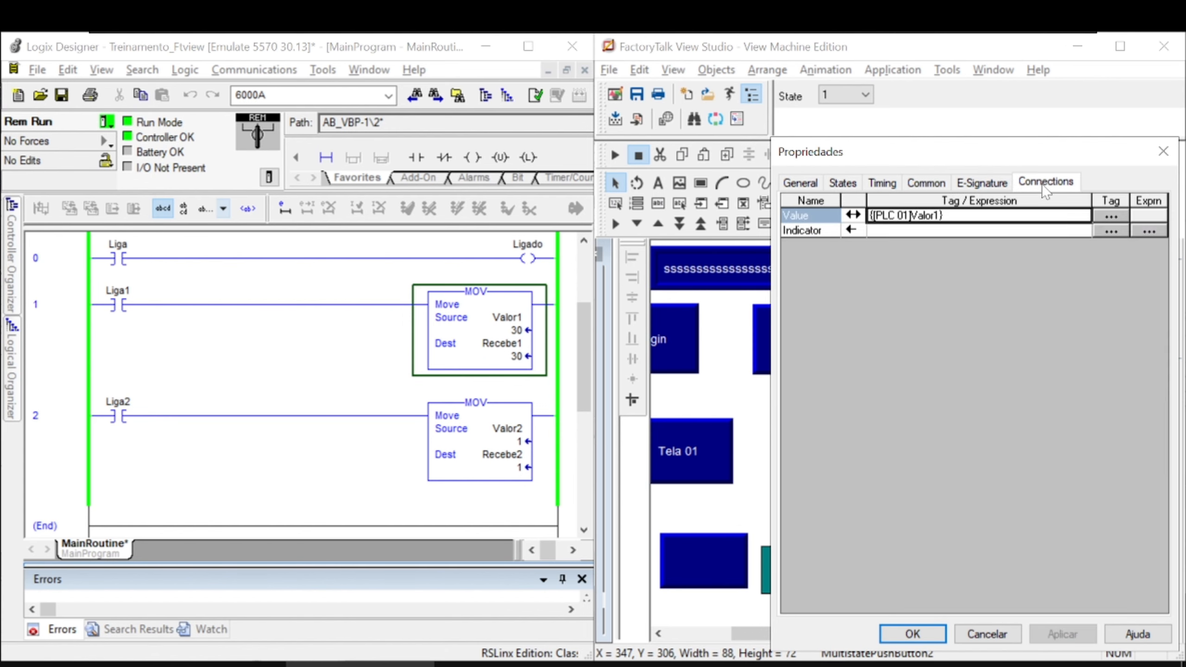
{"action": "left_click", "coordinate": [1100, 215]}
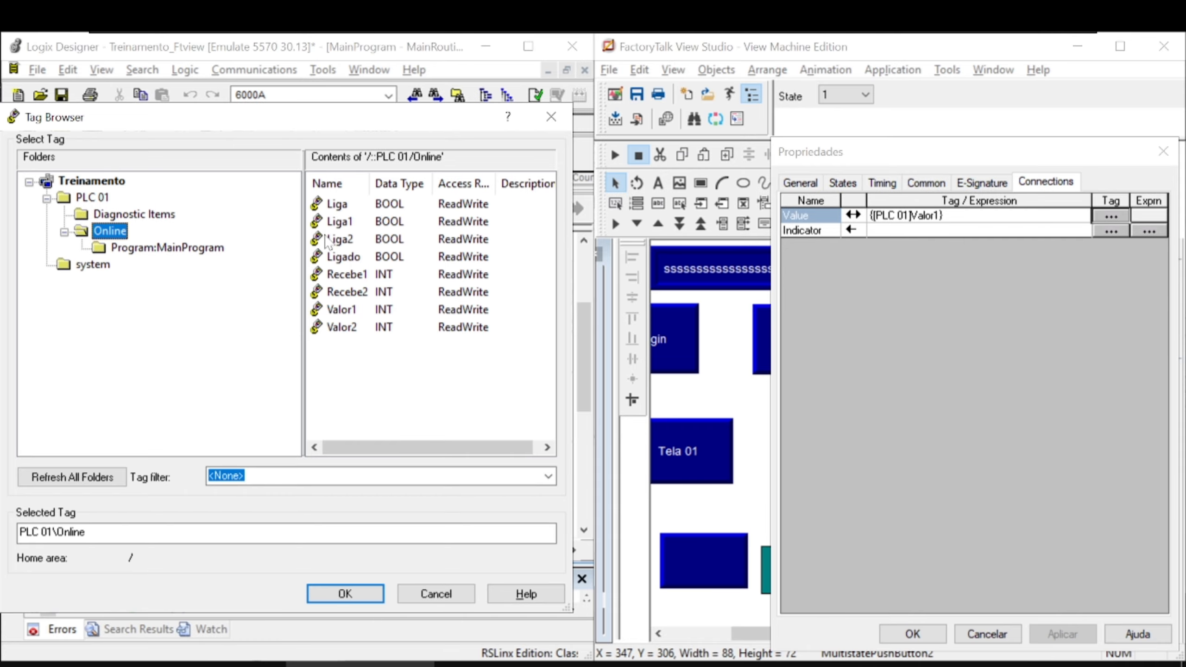
{"action": "left_click", "coordinate": [340, 206]}
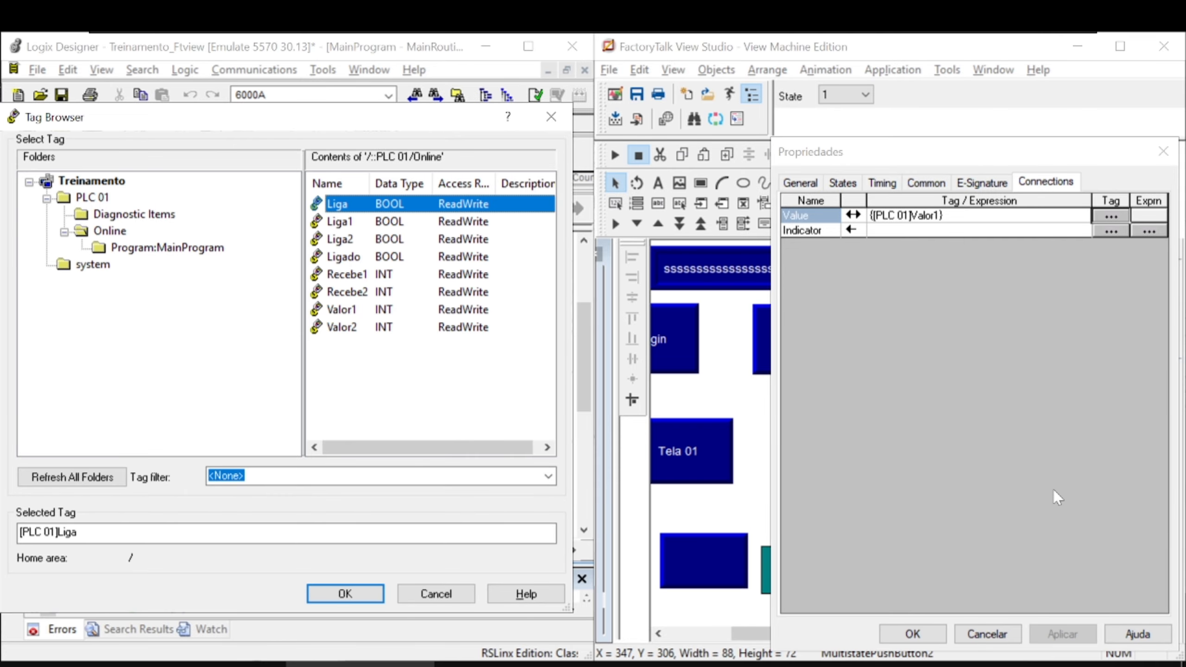
{"action": "double_click", "coordinate": [327, 204]}
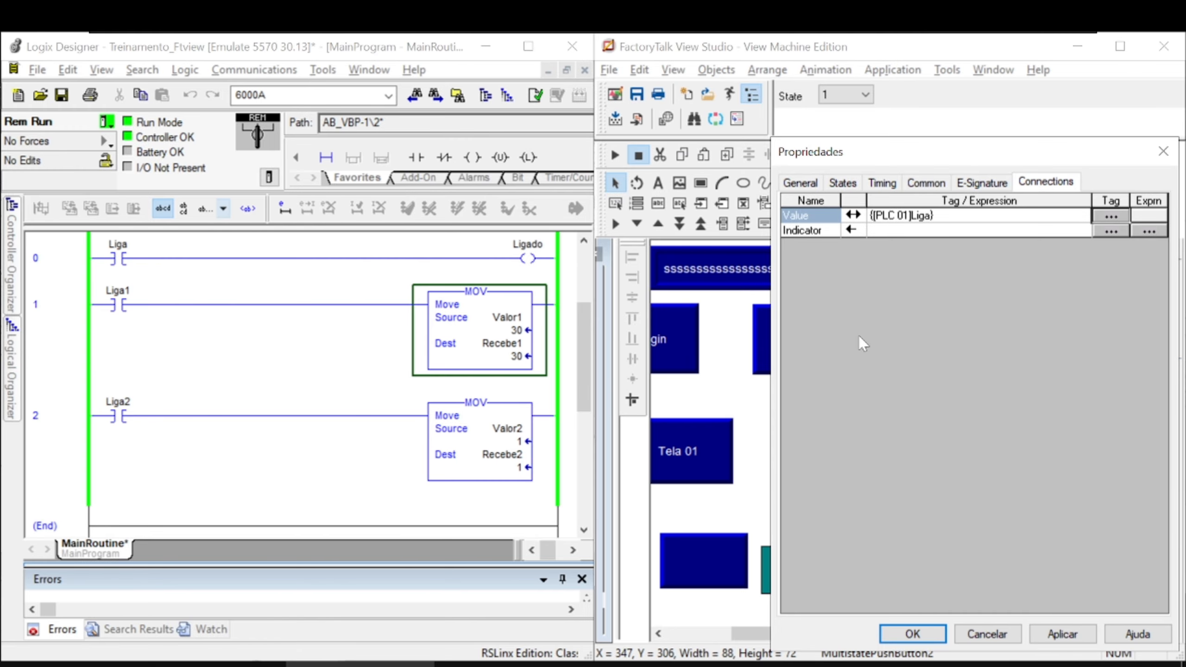
{"action": "left_click", "coordinate": [1065, 635]}
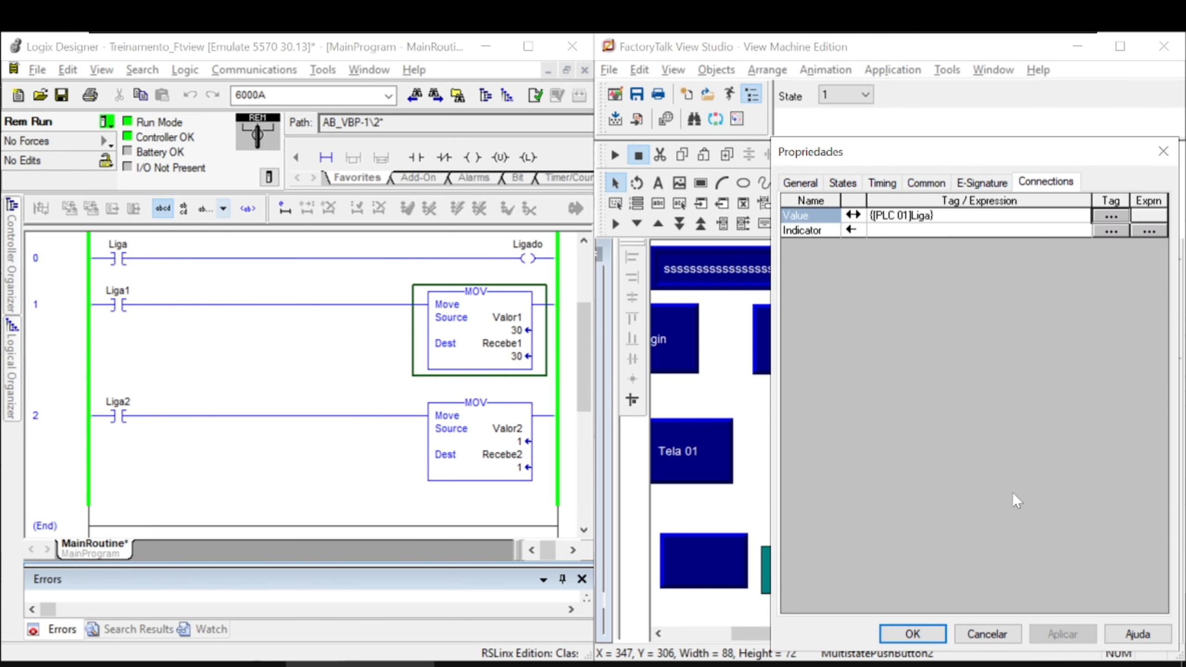
{"action": "left_click", "coordinate": [912, 631]}
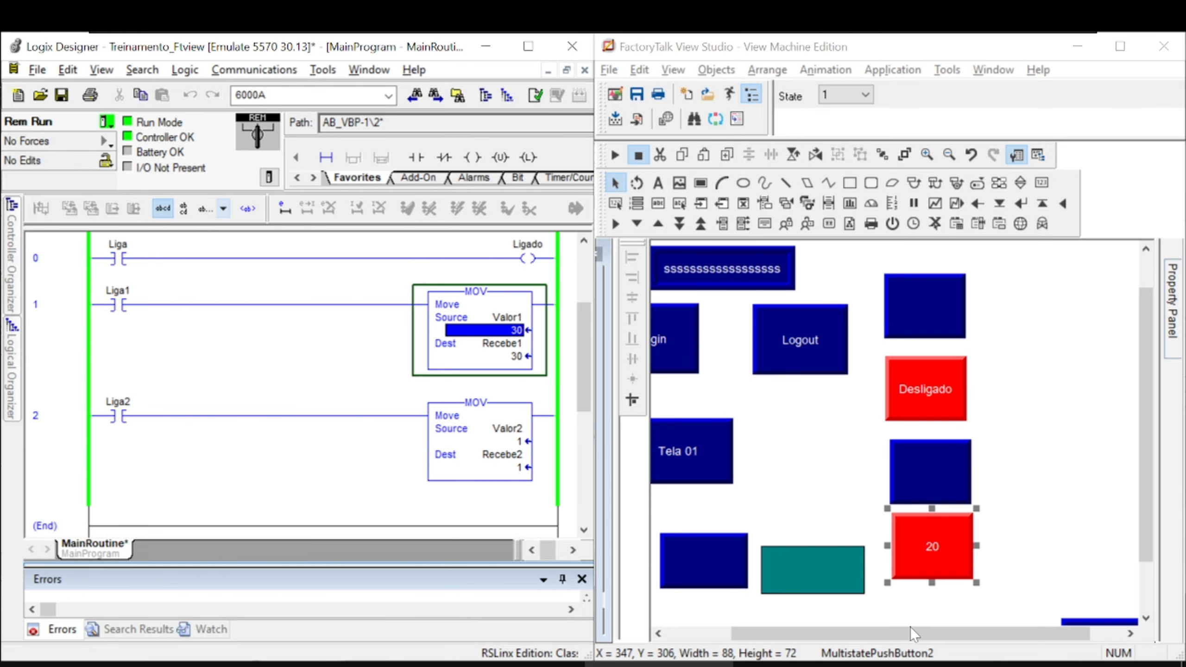
Step: Test-run the display, operating the multistate push button to check its effect on the Liga contact in rung 0
{"action": "left_click", "coordinate": [616, 156]}
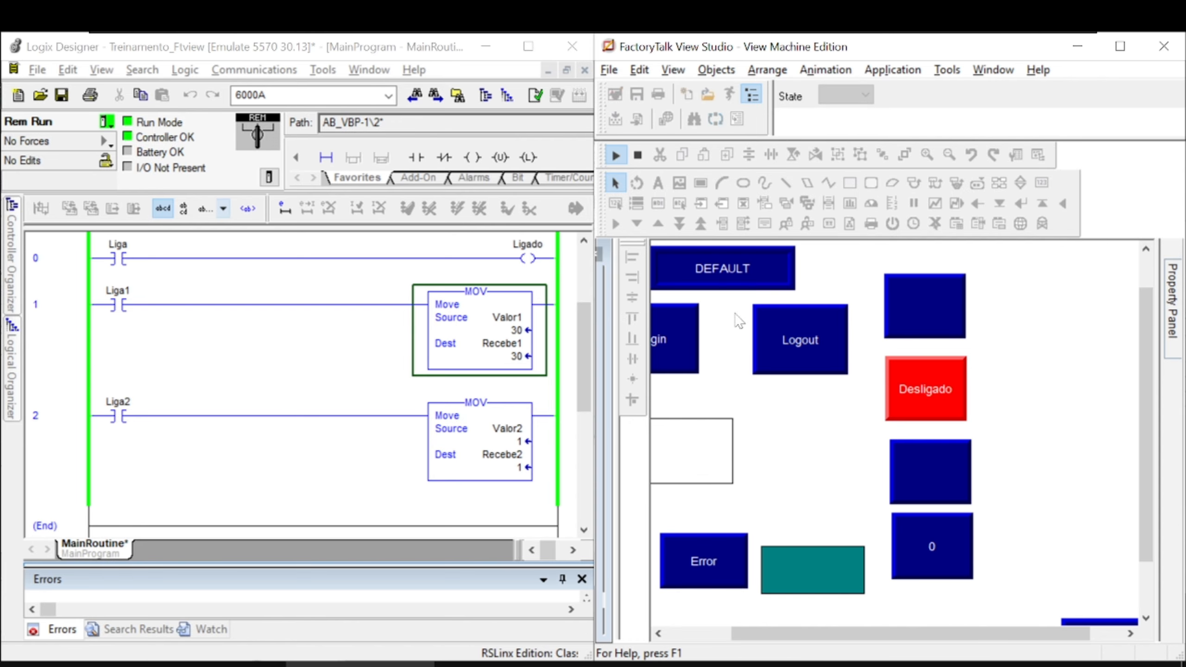
{"action": "left_click", "coordinate": [940, 536]}
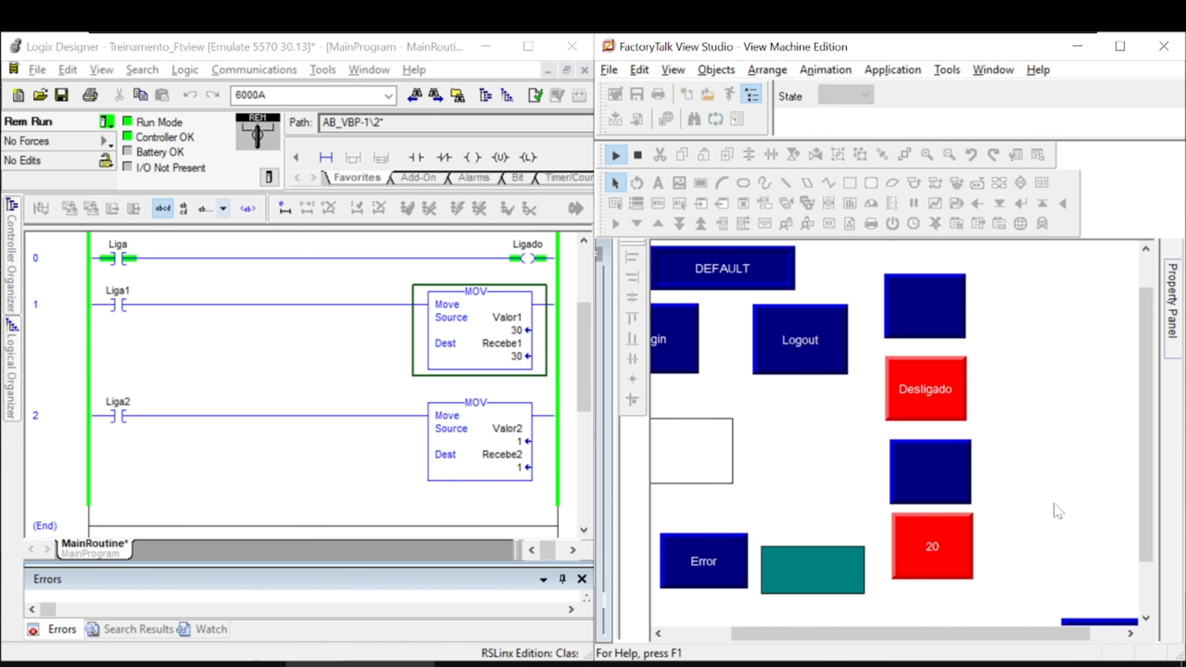
{"action": "left_click", "coordinate": [938, 555]}
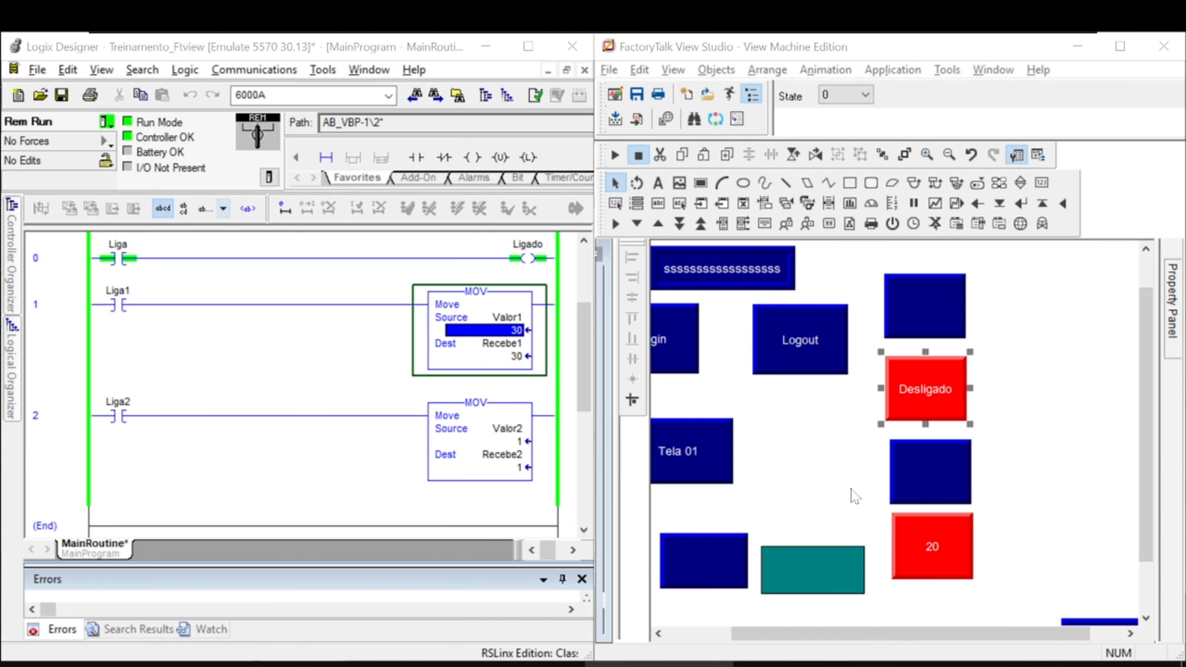
{"action": "left_click", "coordinate": [845, 395]}
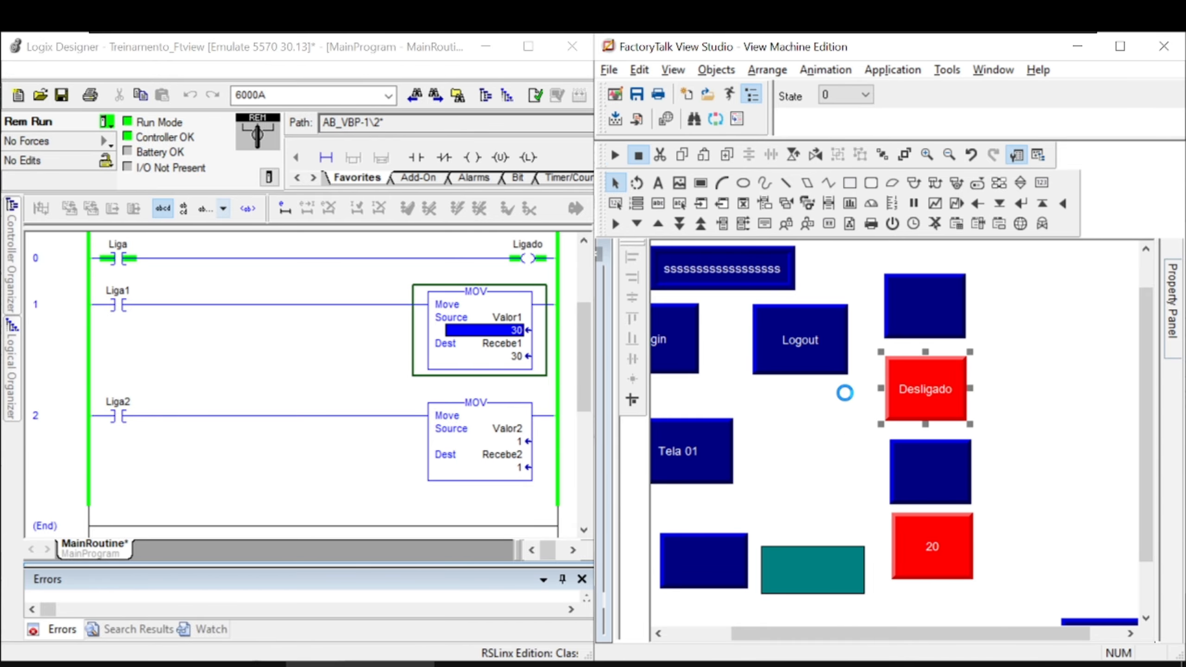